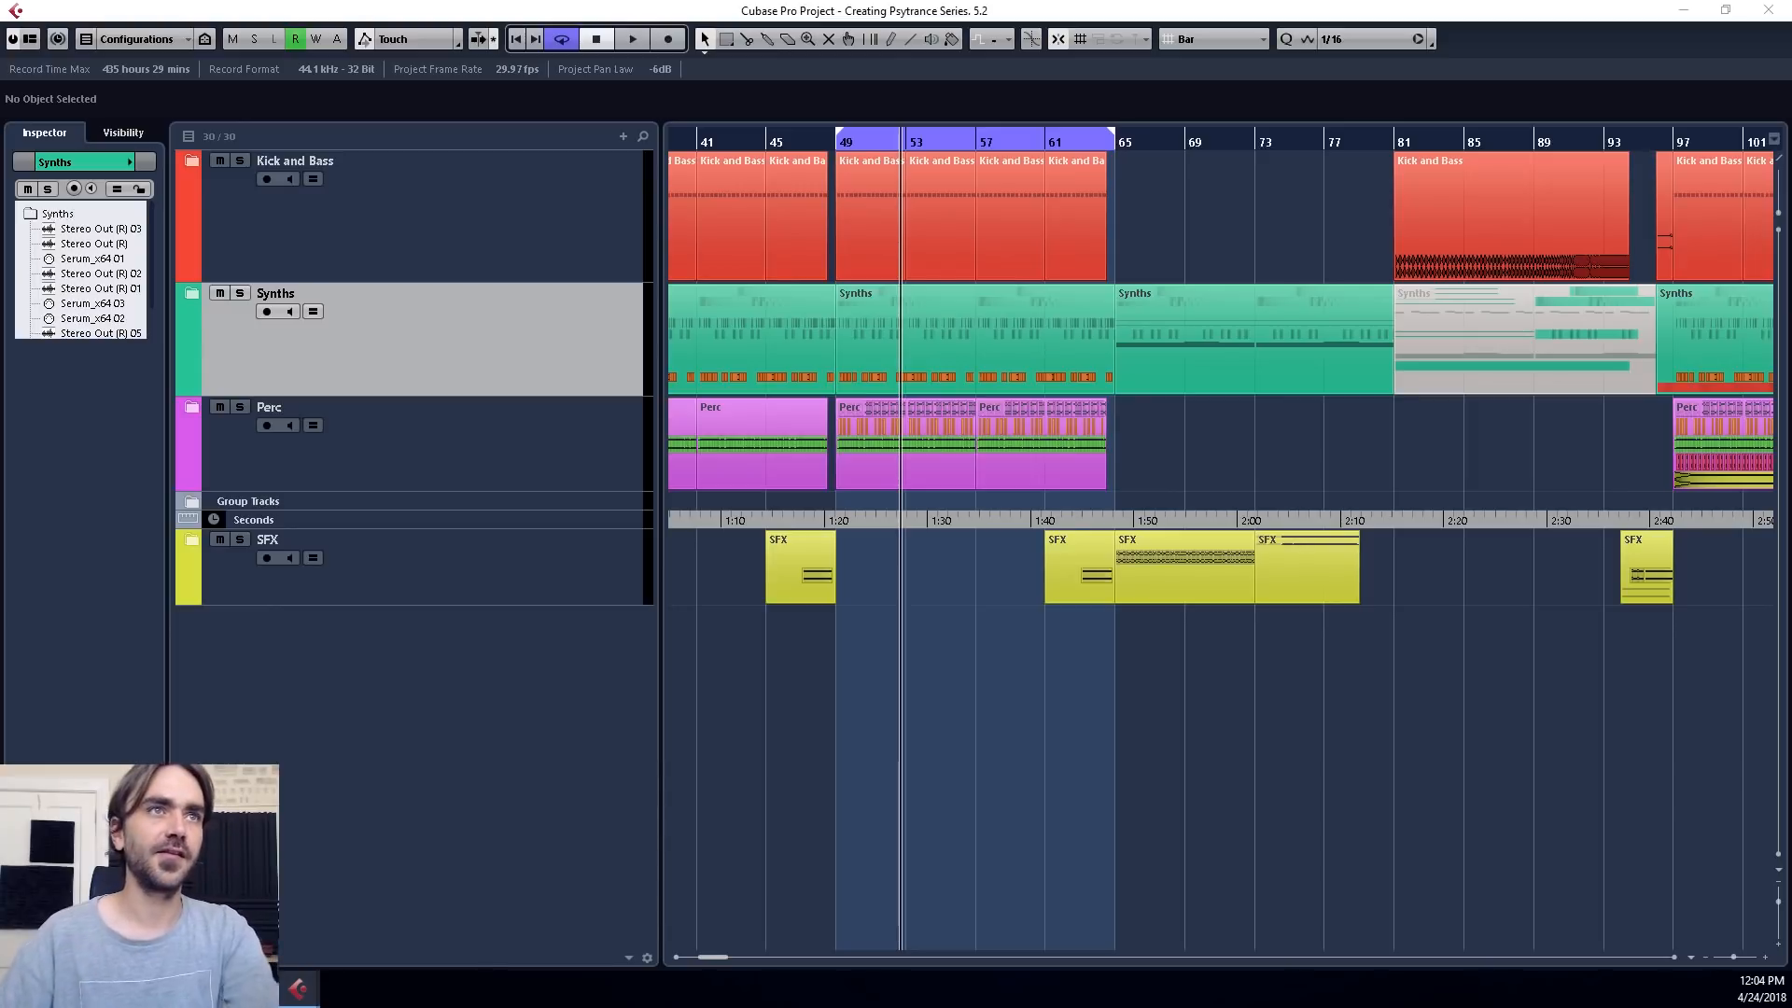
Import the VEH2 Snares - 043 sample at bar 49 on a new audio track, without copying it to the working directory.
left_click_drag(915, 664, 837, 636)
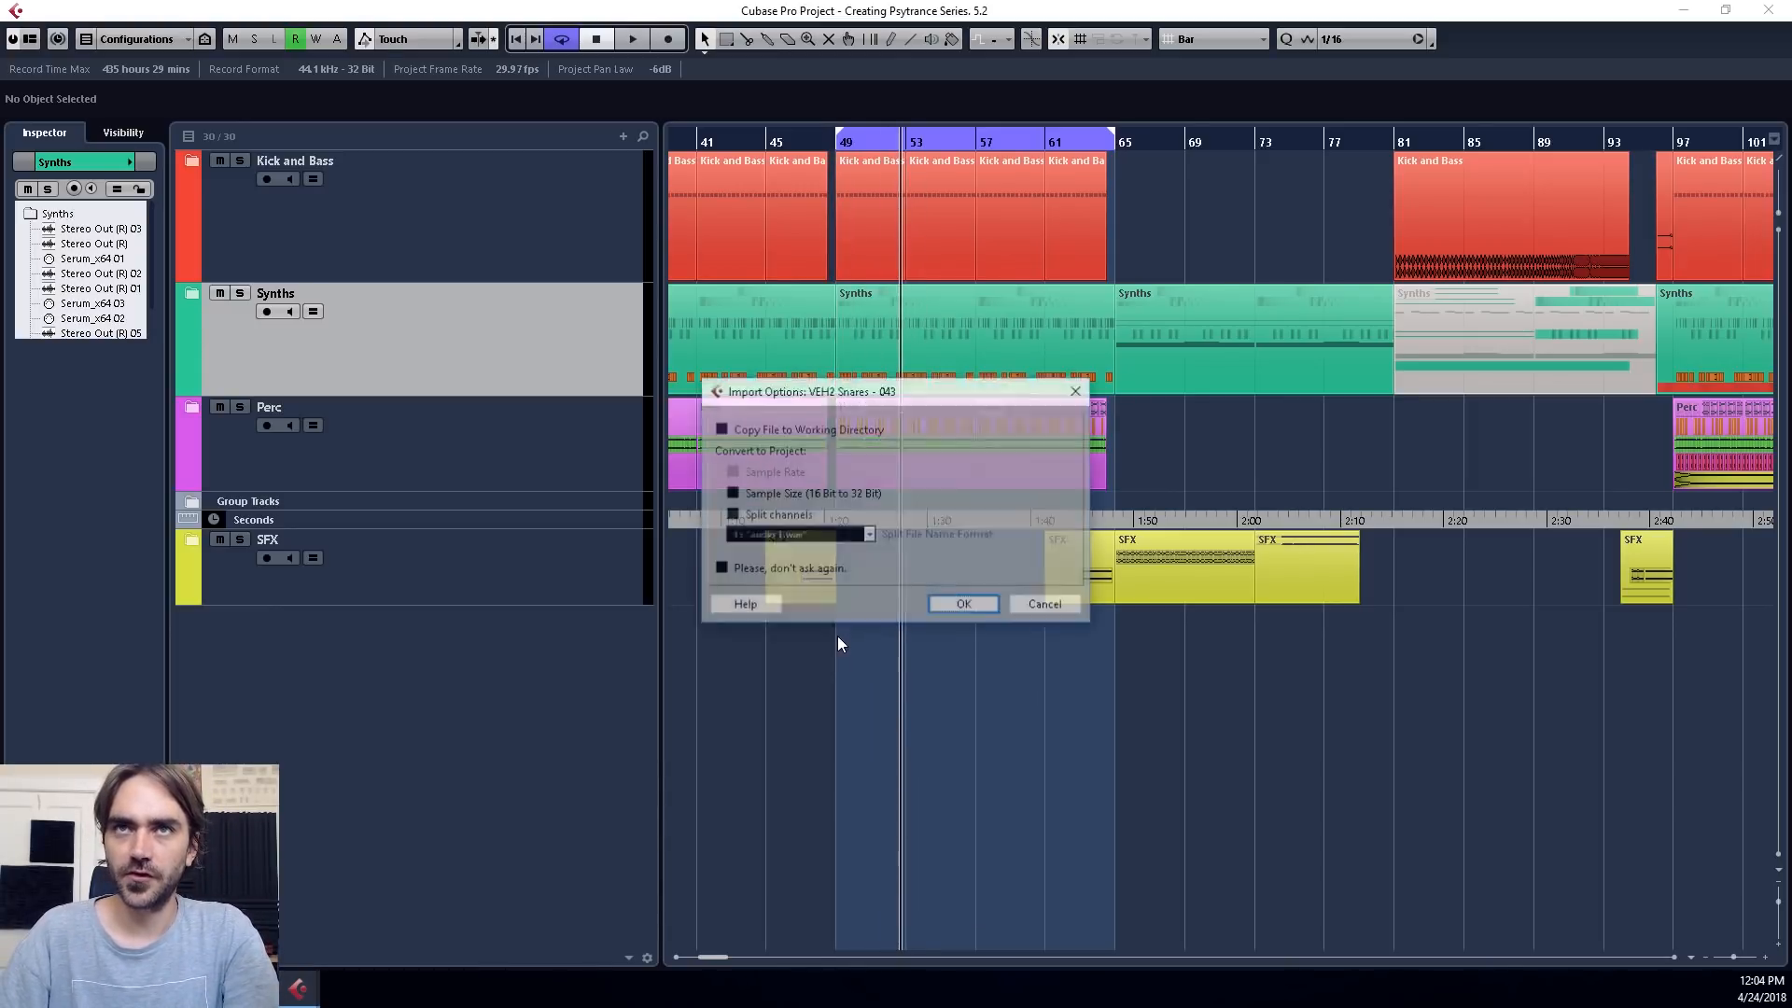
left_click(859, 433)
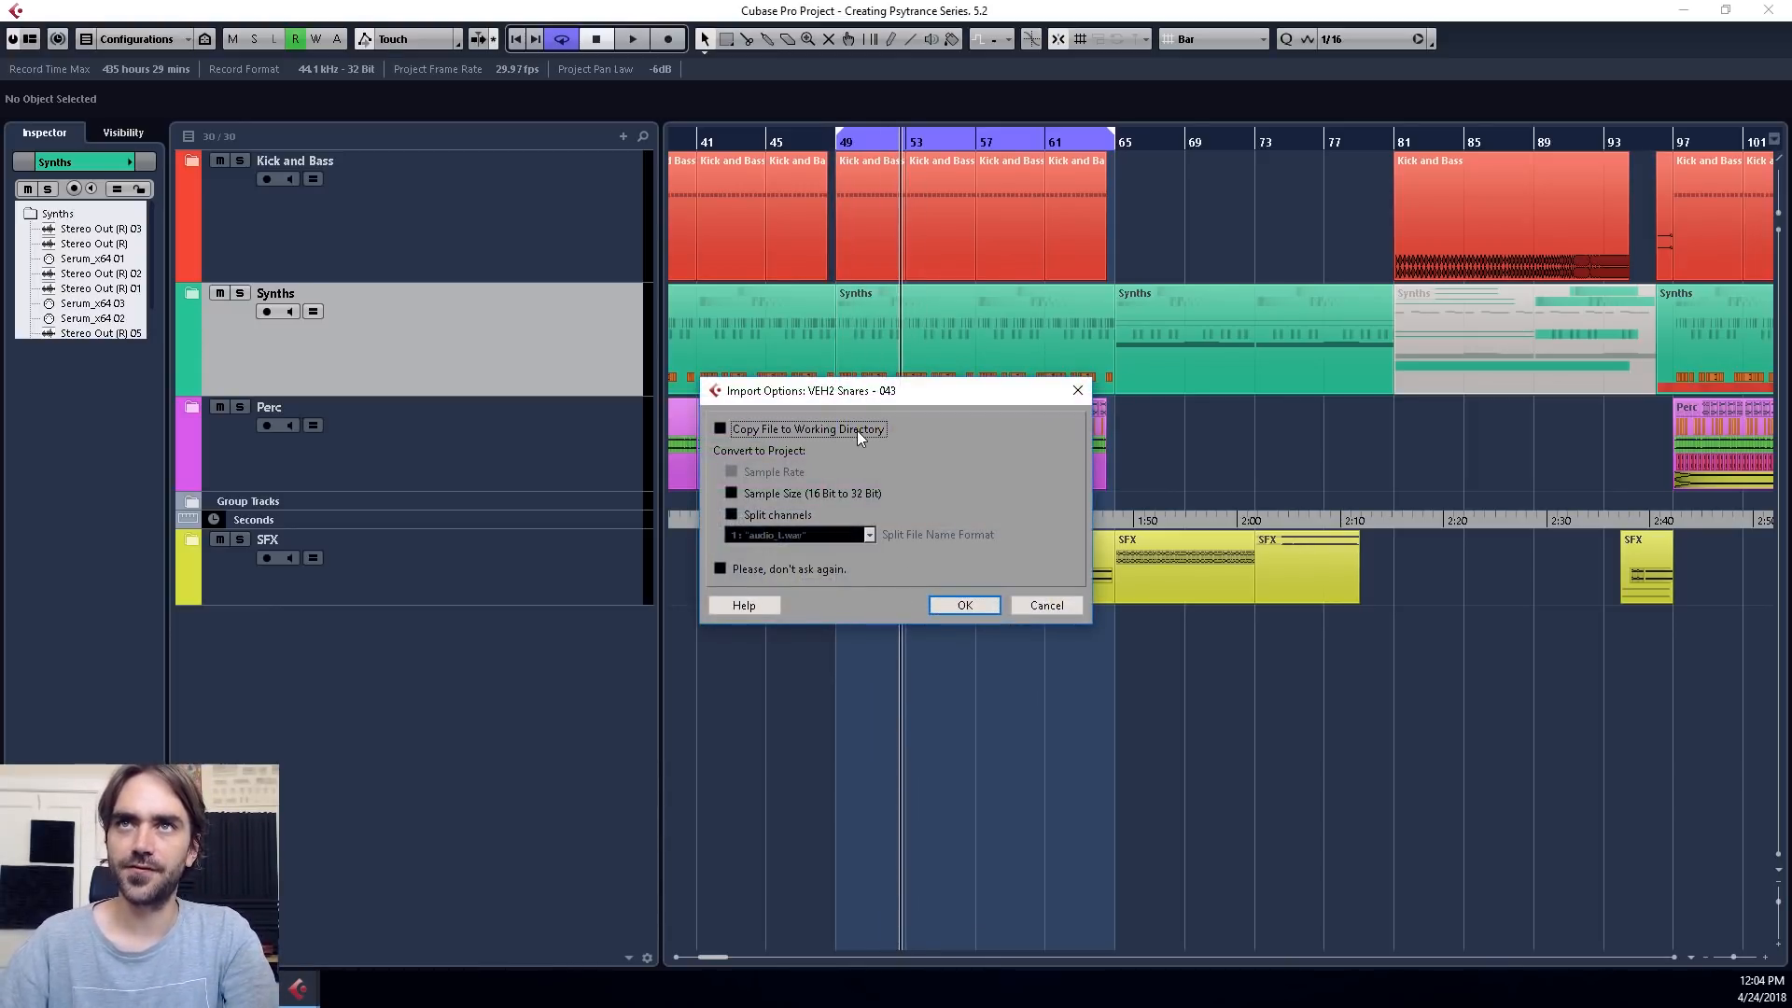
left_click(962, 606)
left_click(547, 669)
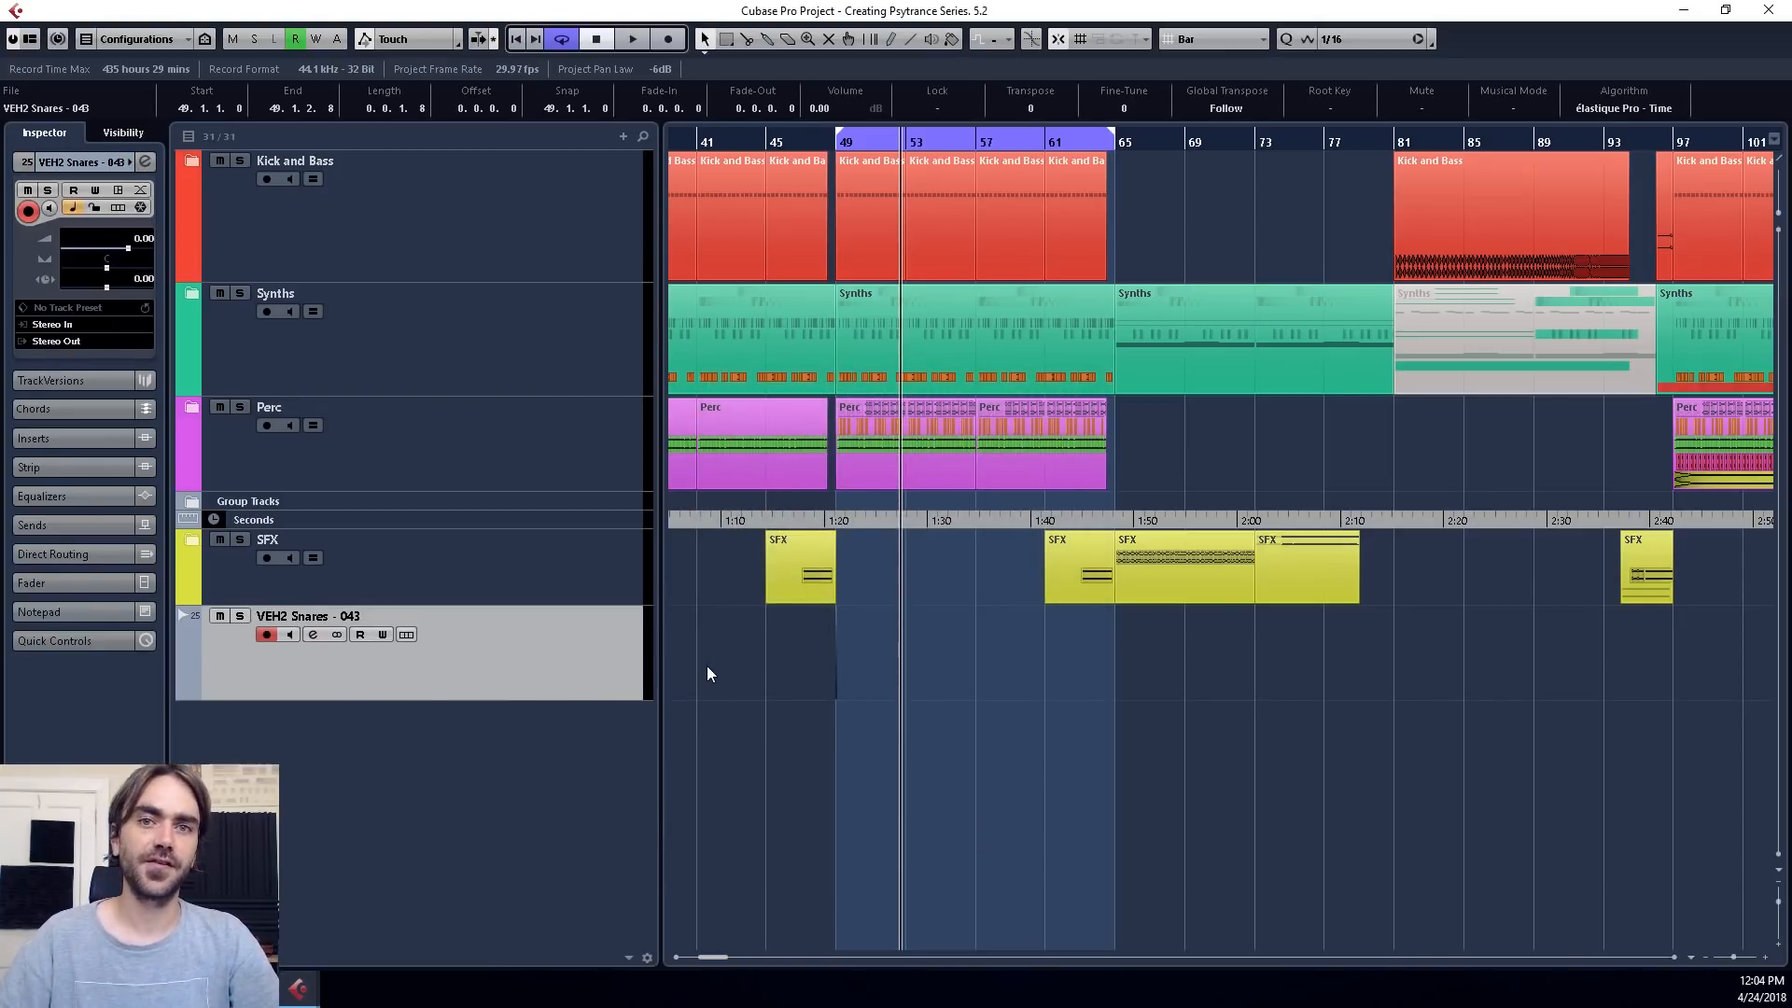
Duplicate the VEH2 Snares - 043 track together with its snare hit.
scroll(717, 736, "up", 3)
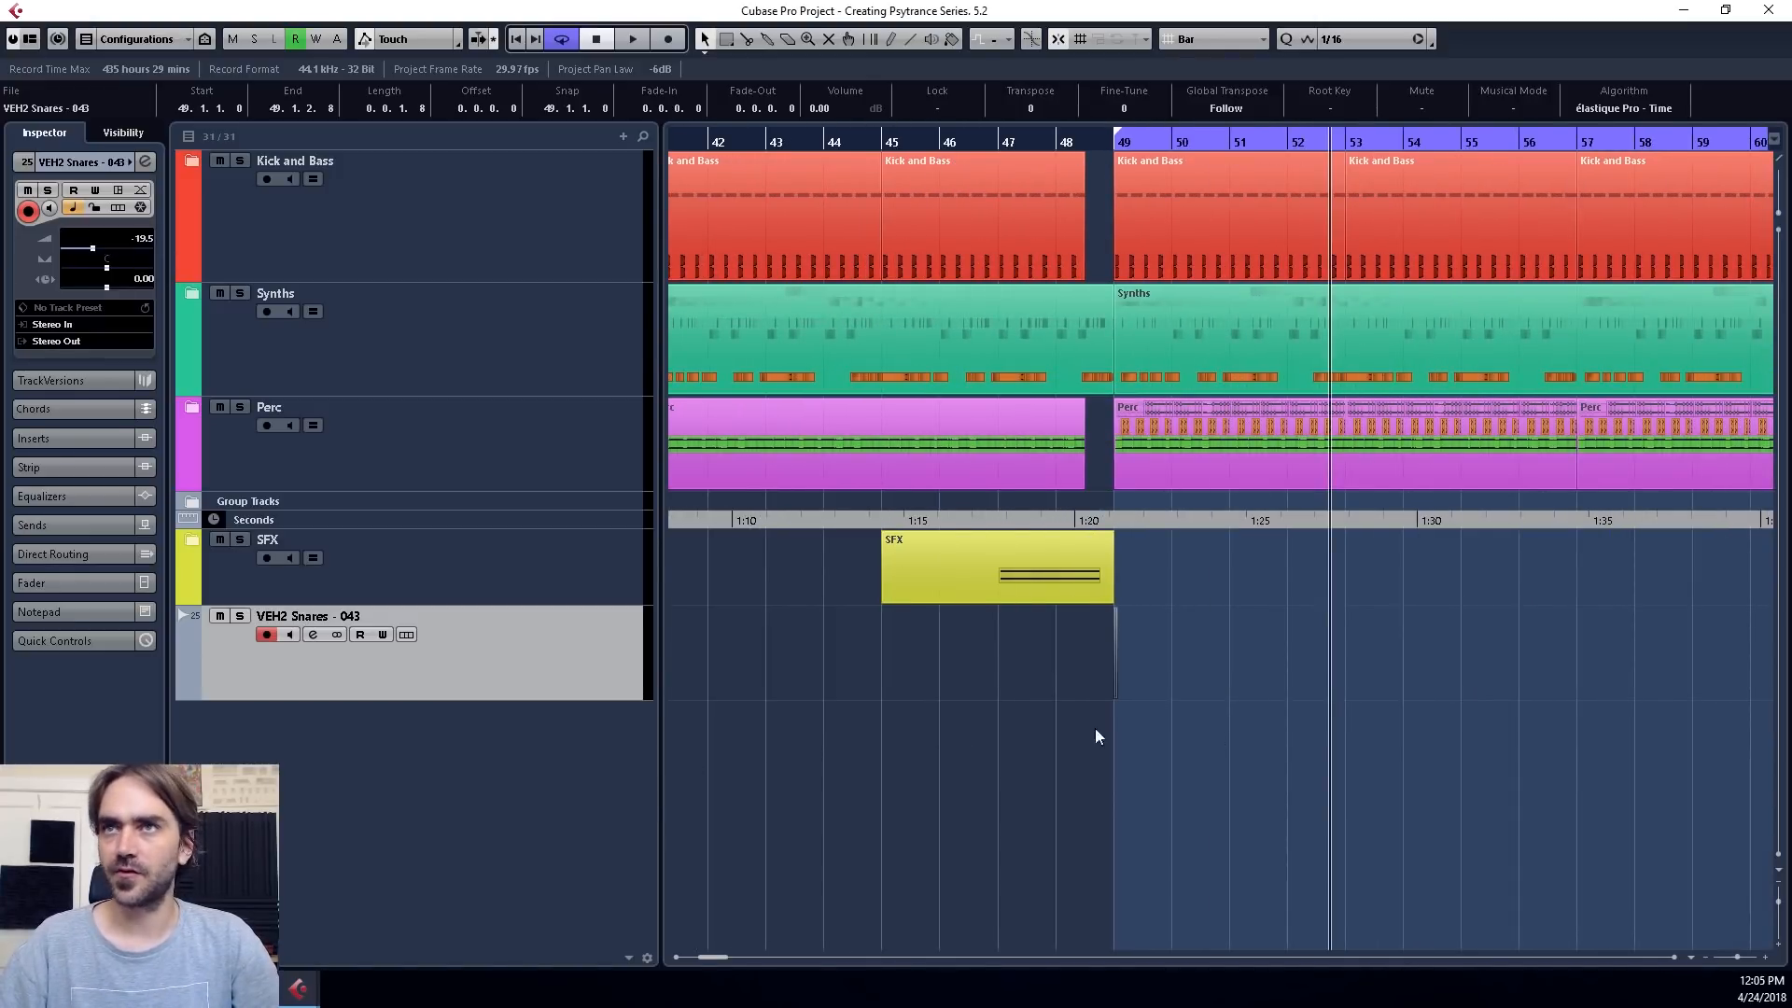
scroll(1162, 723, "up", 3)
scroll(1180, 652, "up", 3)
right_click(528, 638)
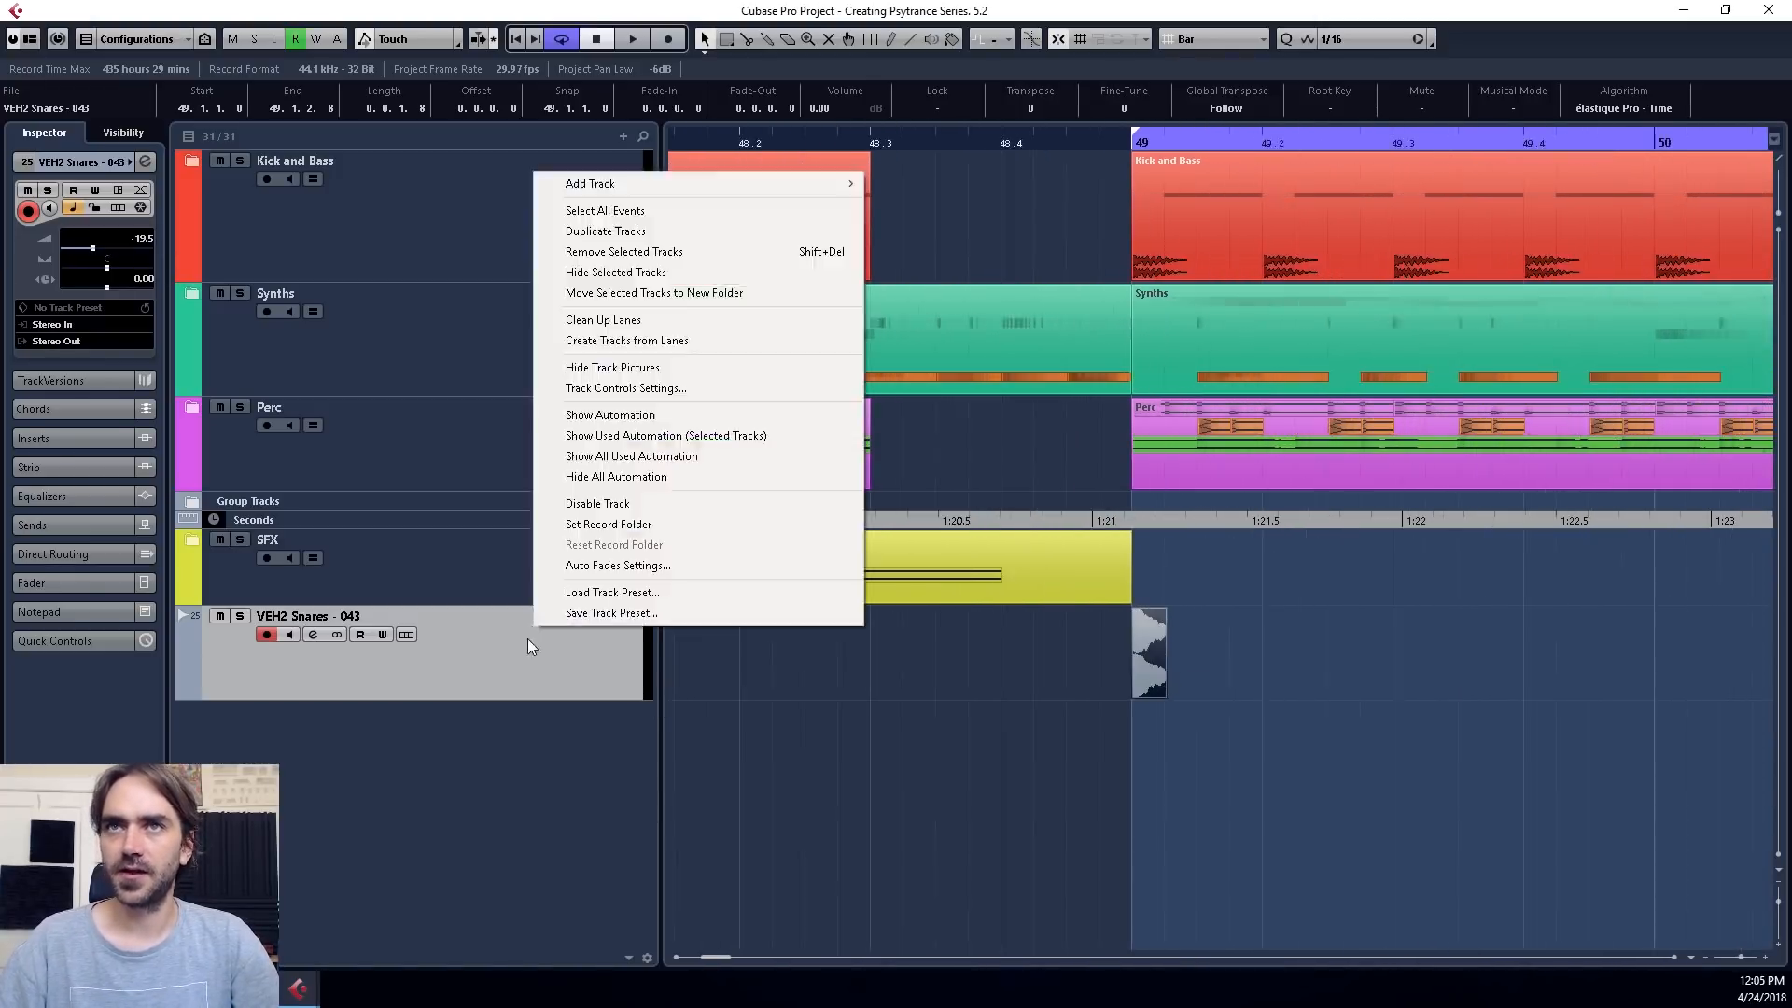
left_click(632, 231)
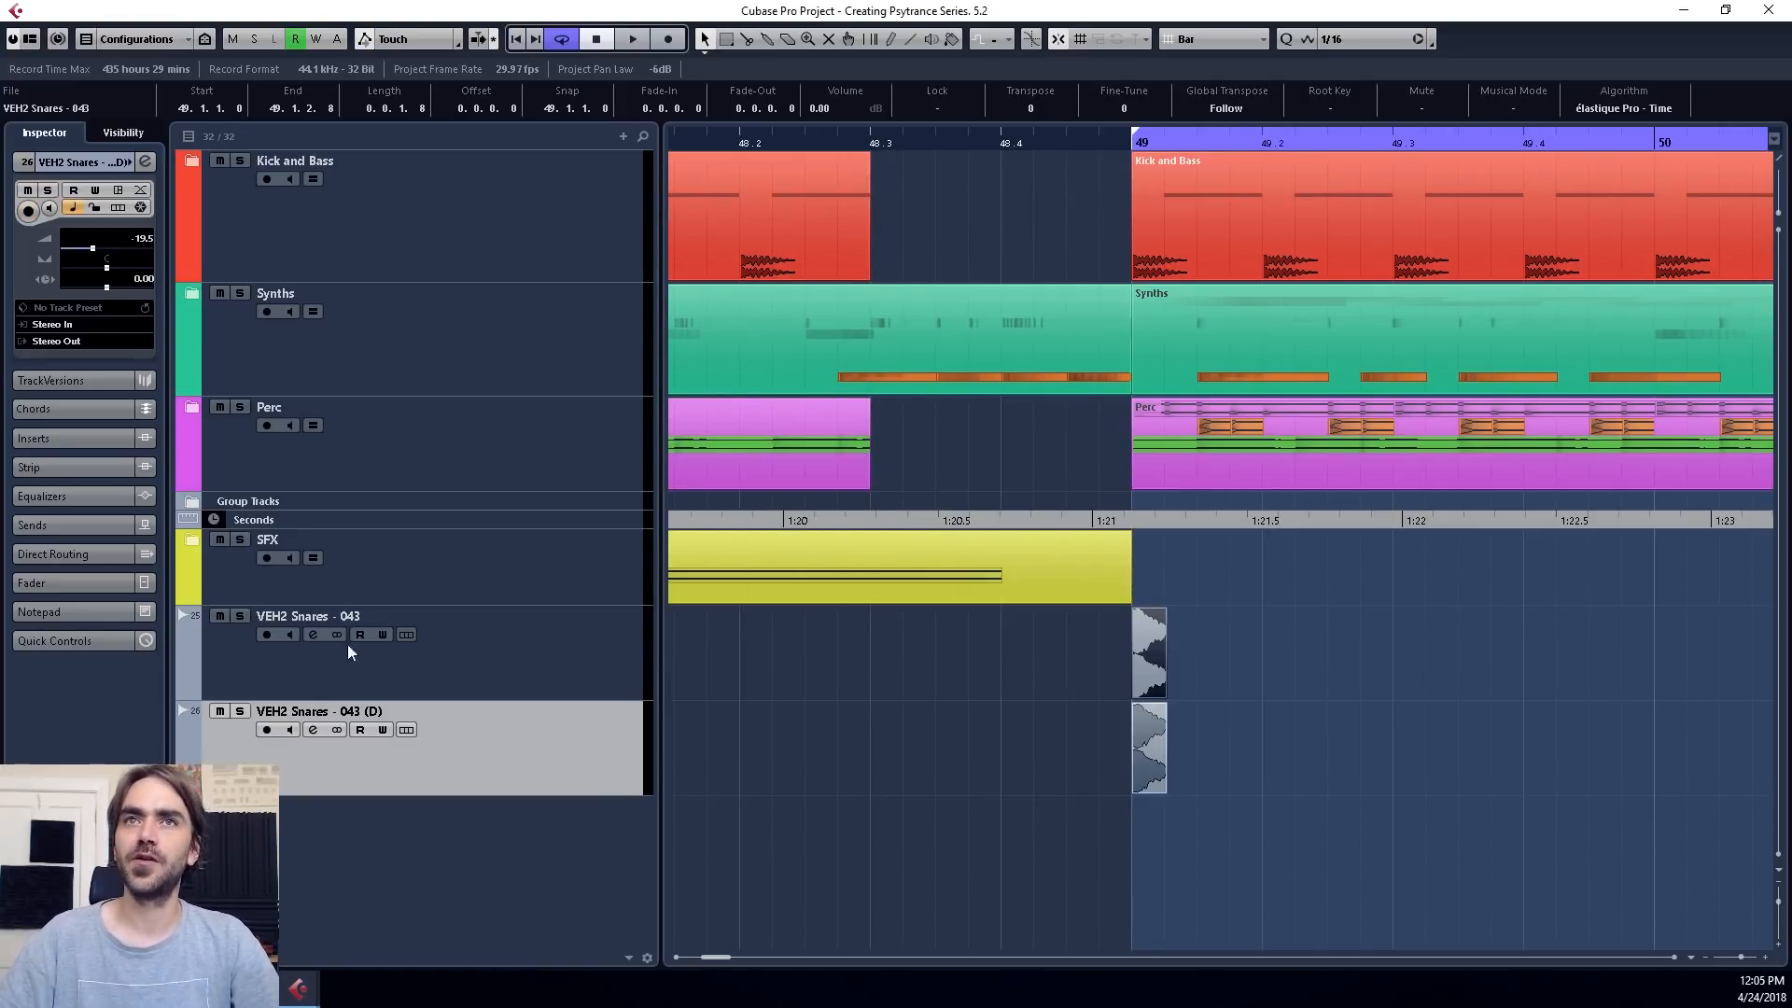
Mute the original snare track, set the grid to Beat, and move the duplicated hit to 49.2.
left_click_drag(1146, 747, 1303, 736)
left_click(1223, 39)
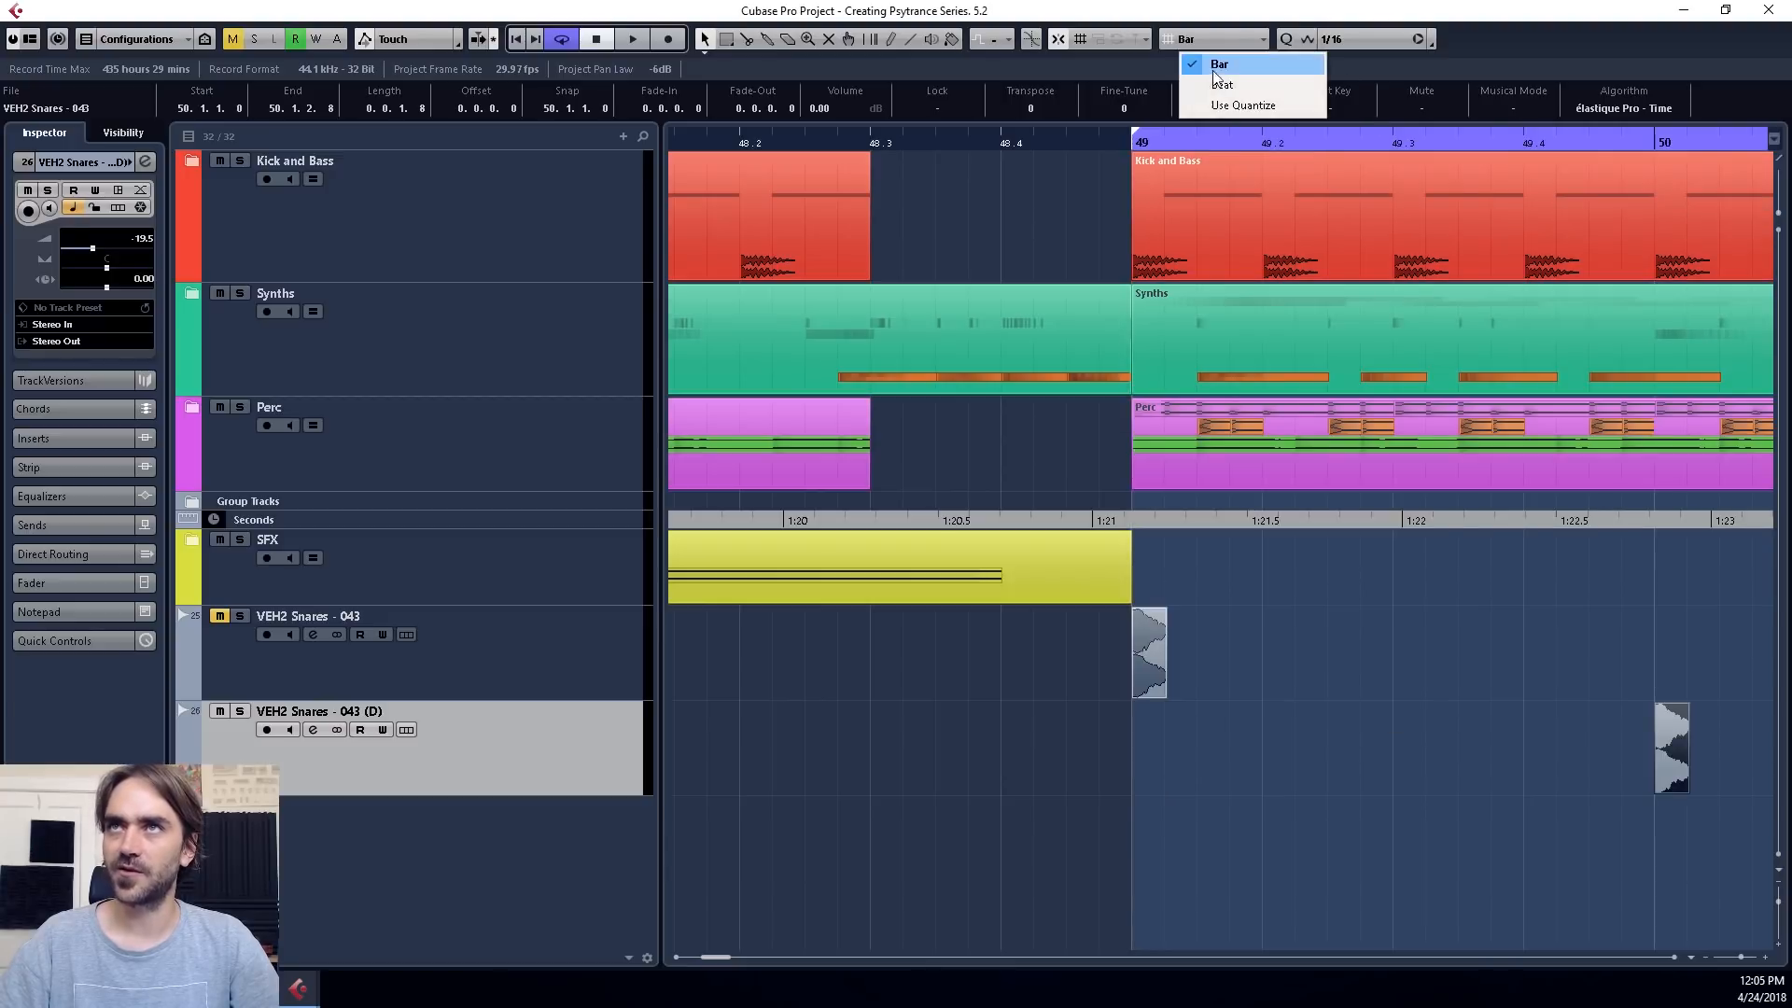
left_click(1213, 84)
left_click_drag(1671, 756, 1264, 769)
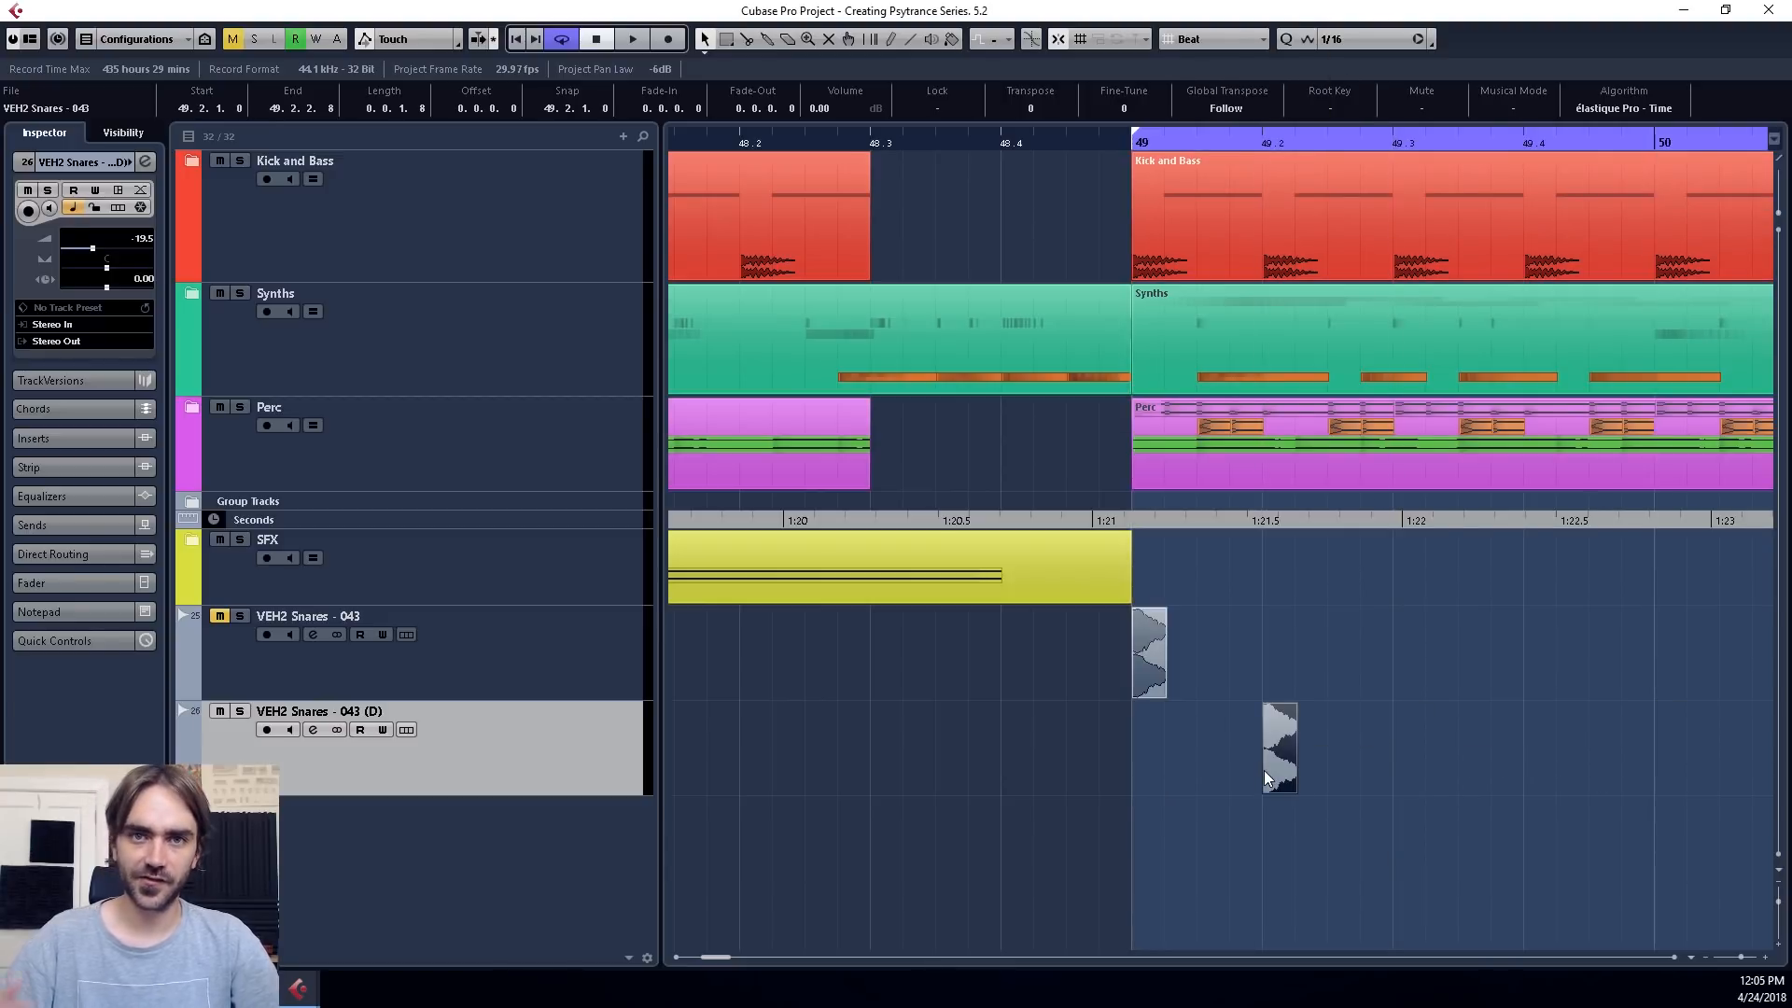
Repeat the duplicated snare hit on every second beat from 49.2 onward and set its track volume to -6.78.
key("ctrl+d")
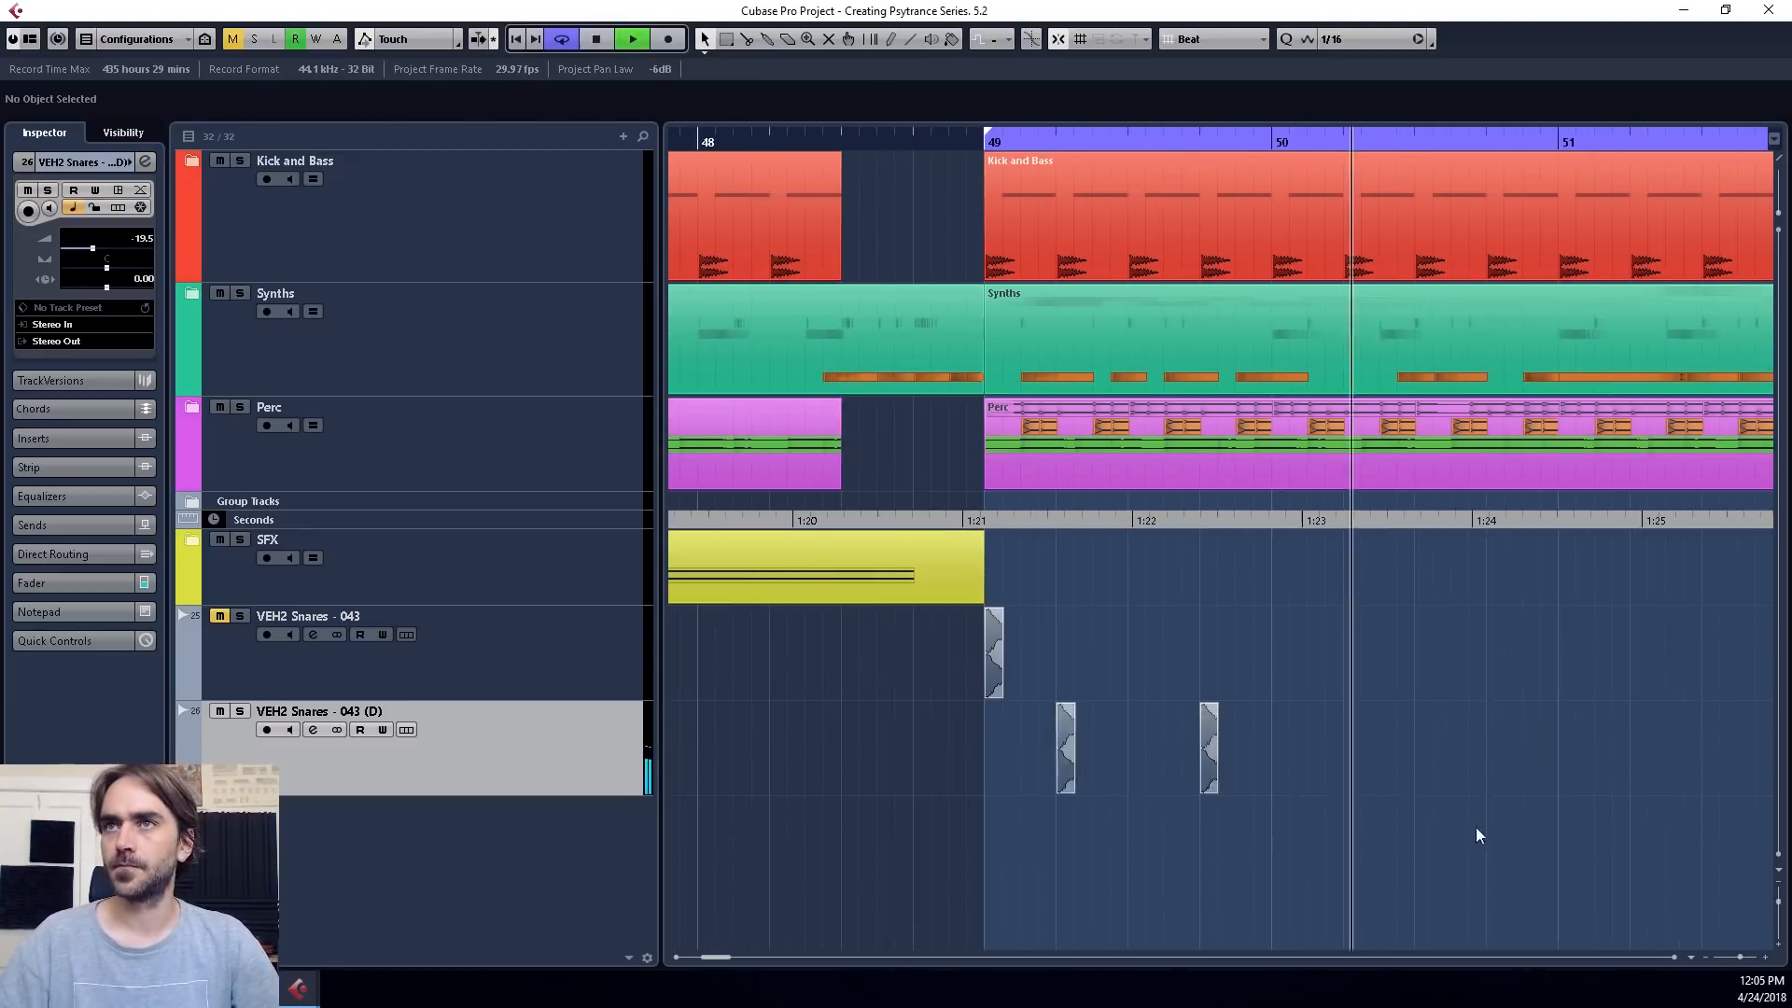
key("ctrl+d")
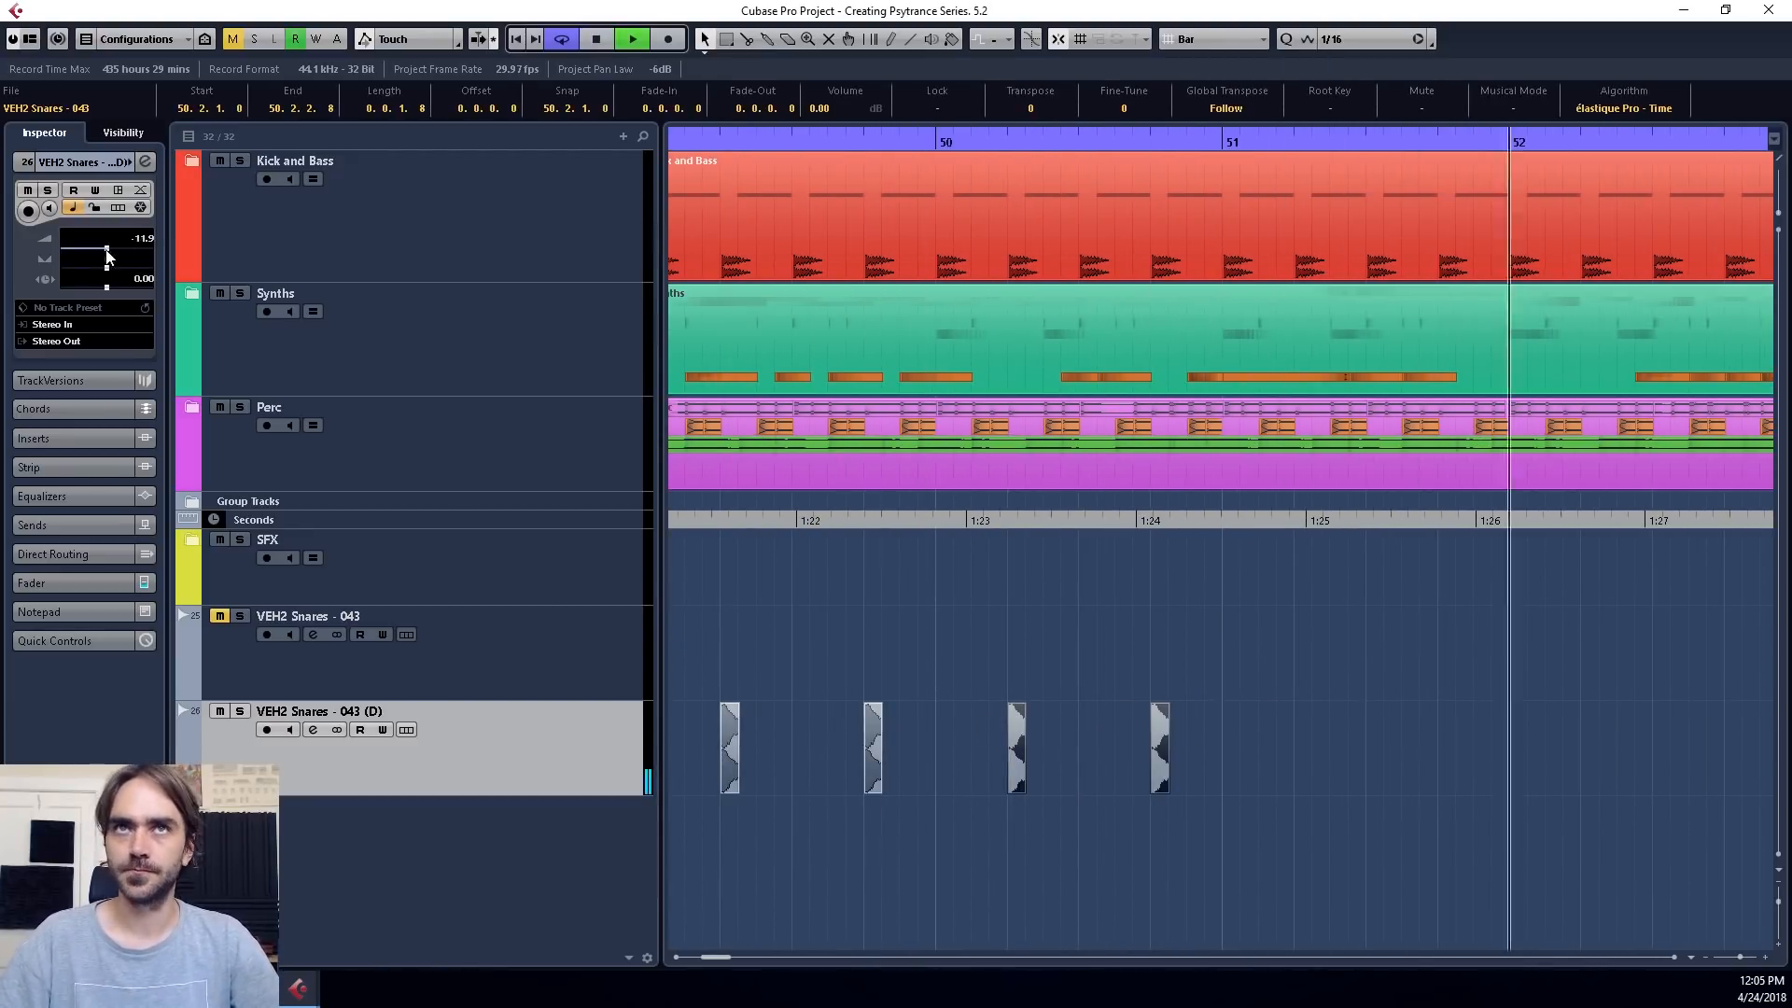
key("g")
left_click_drag(876, 773, 1260, 771)
key("g")
left_click_drag(965, 752, 1399, 753)
left_click(1588, 843)
key("g")
key("h")
left_click_drag(704, 836, 1749, 763)
key("h")
key("h")
key("h")
key("h")
Add a fade-out of 0.0.0.31 to the selected snare hits and audition the loop from bar 49.
key("space")
mouse_move(945, 711)
left_mouse_down()
mouse_move(903, 721)
mouse_move(923, 723)
left_mouse_up()
key("g")
key("g")
key("g")
key("g")
key("space")
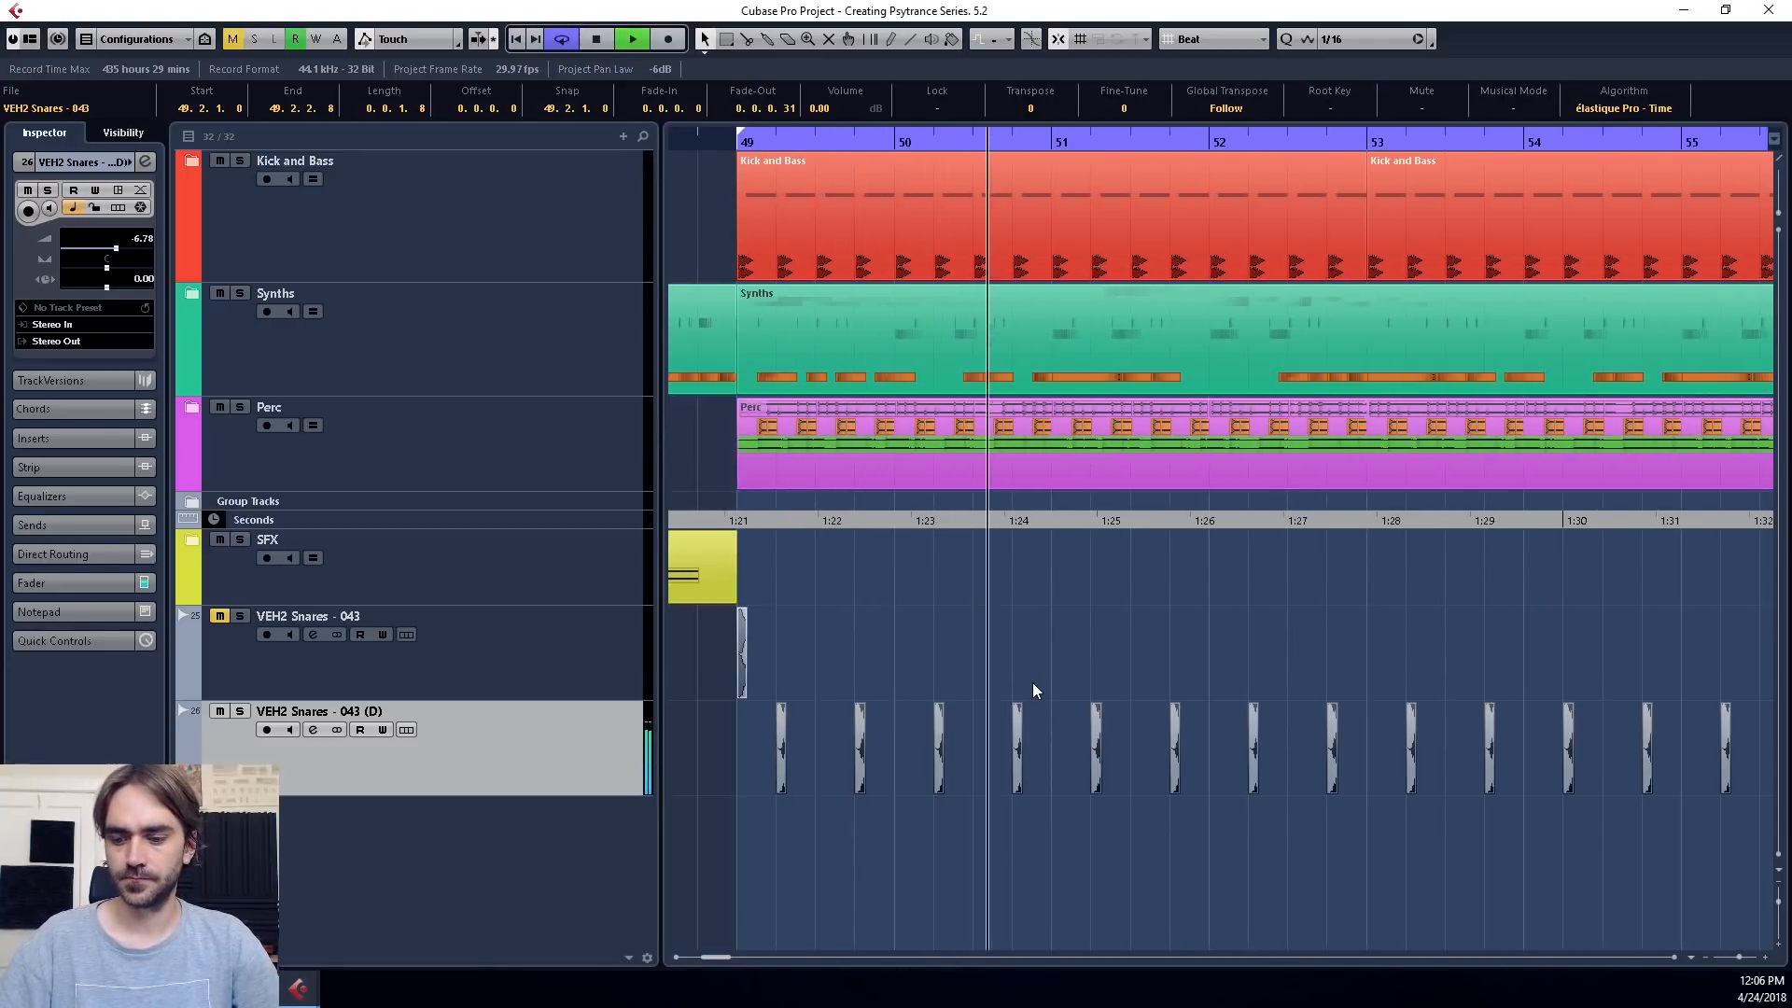
key("space")
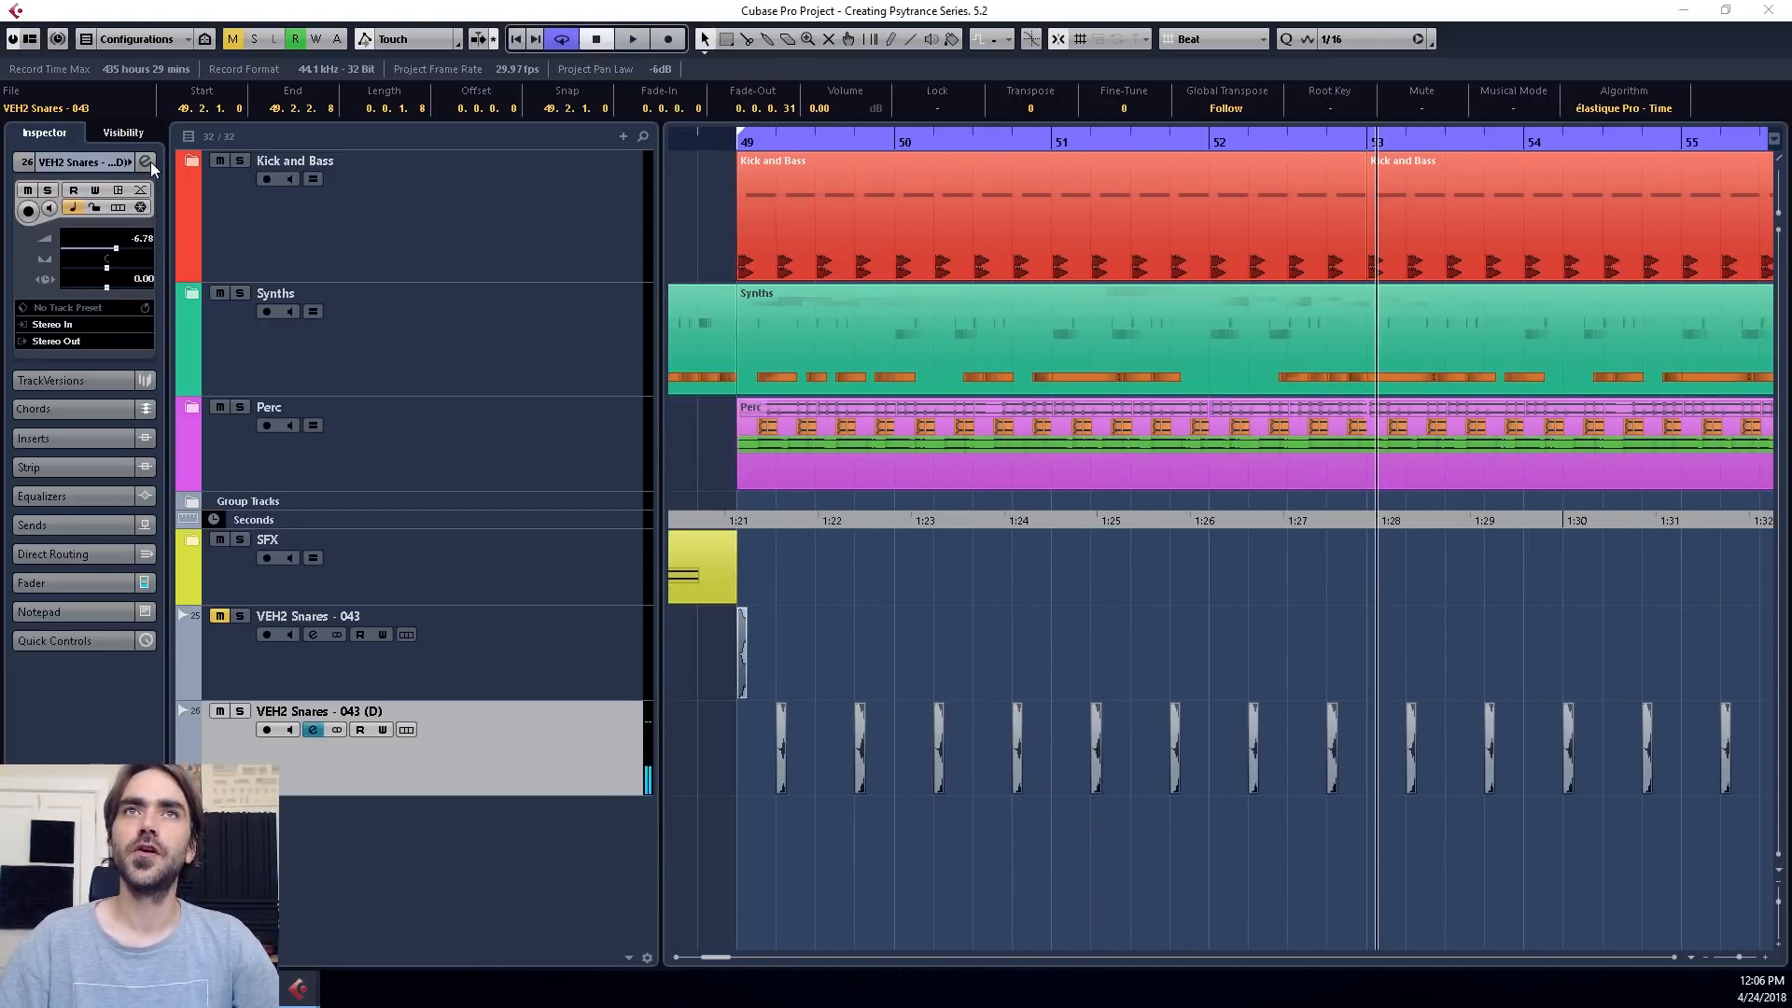
Insert the C1 comp-gate Stereo effect in the second insert slot of the duplicated snare track.
left_click(145, 162)
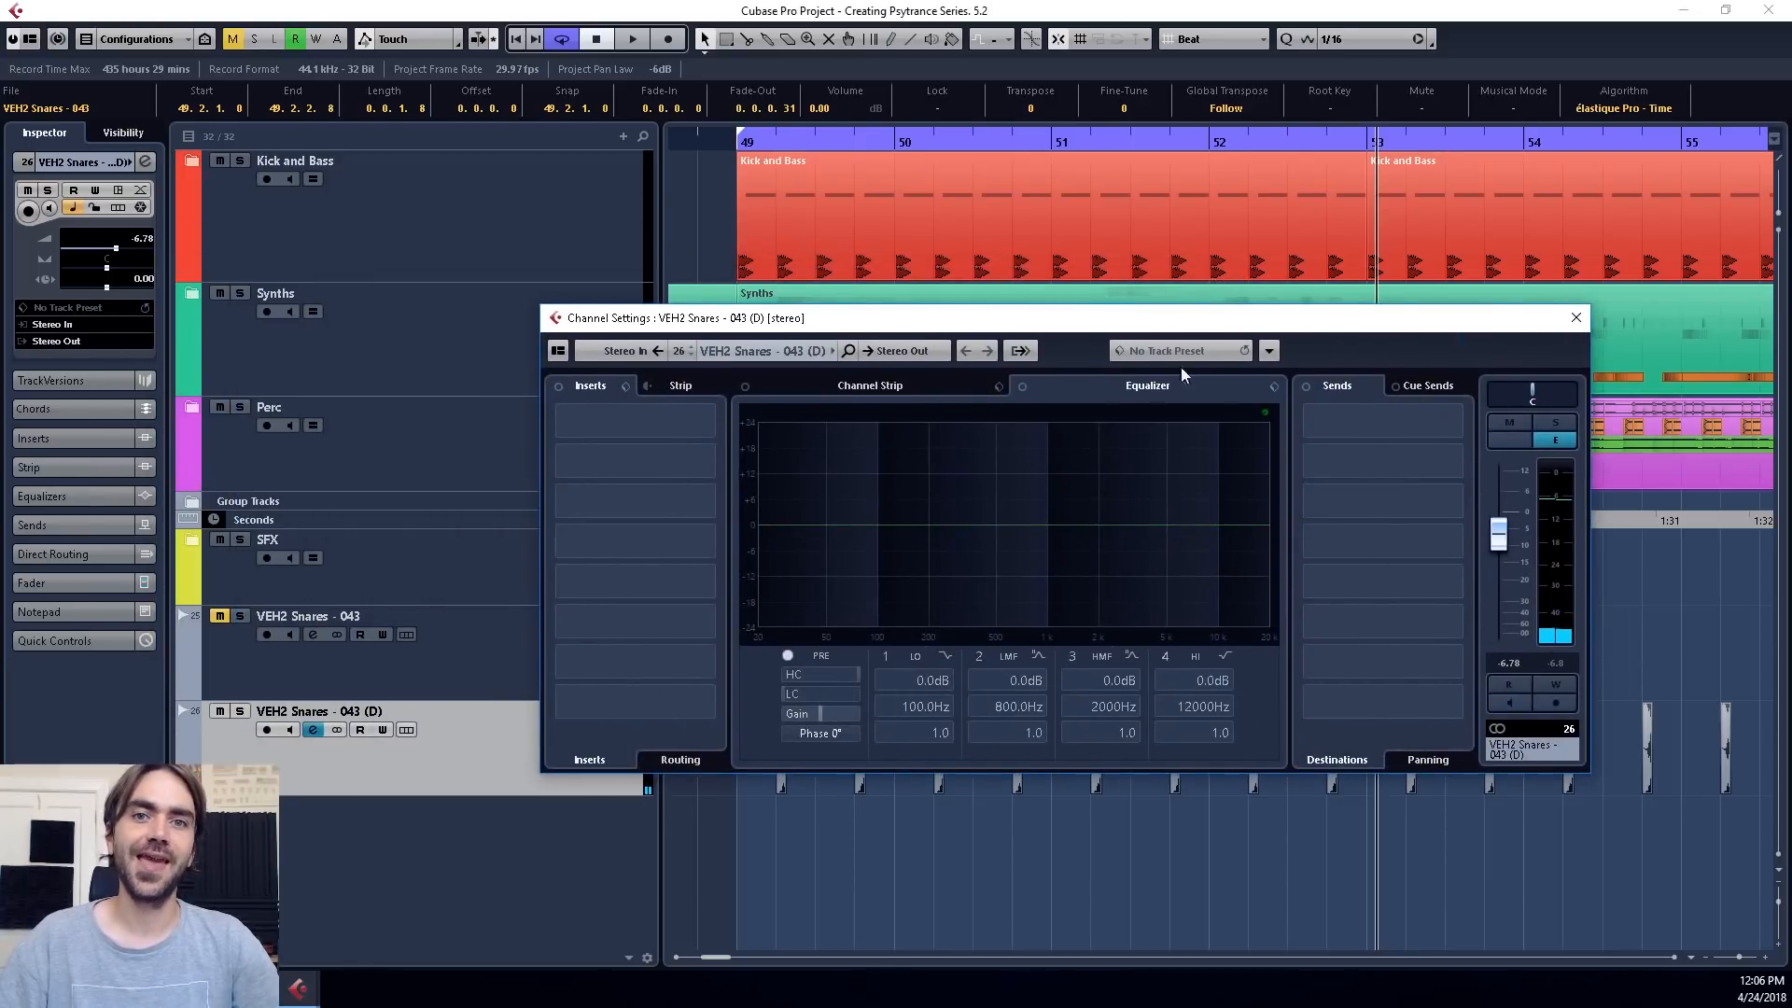
left_click(646, 454)
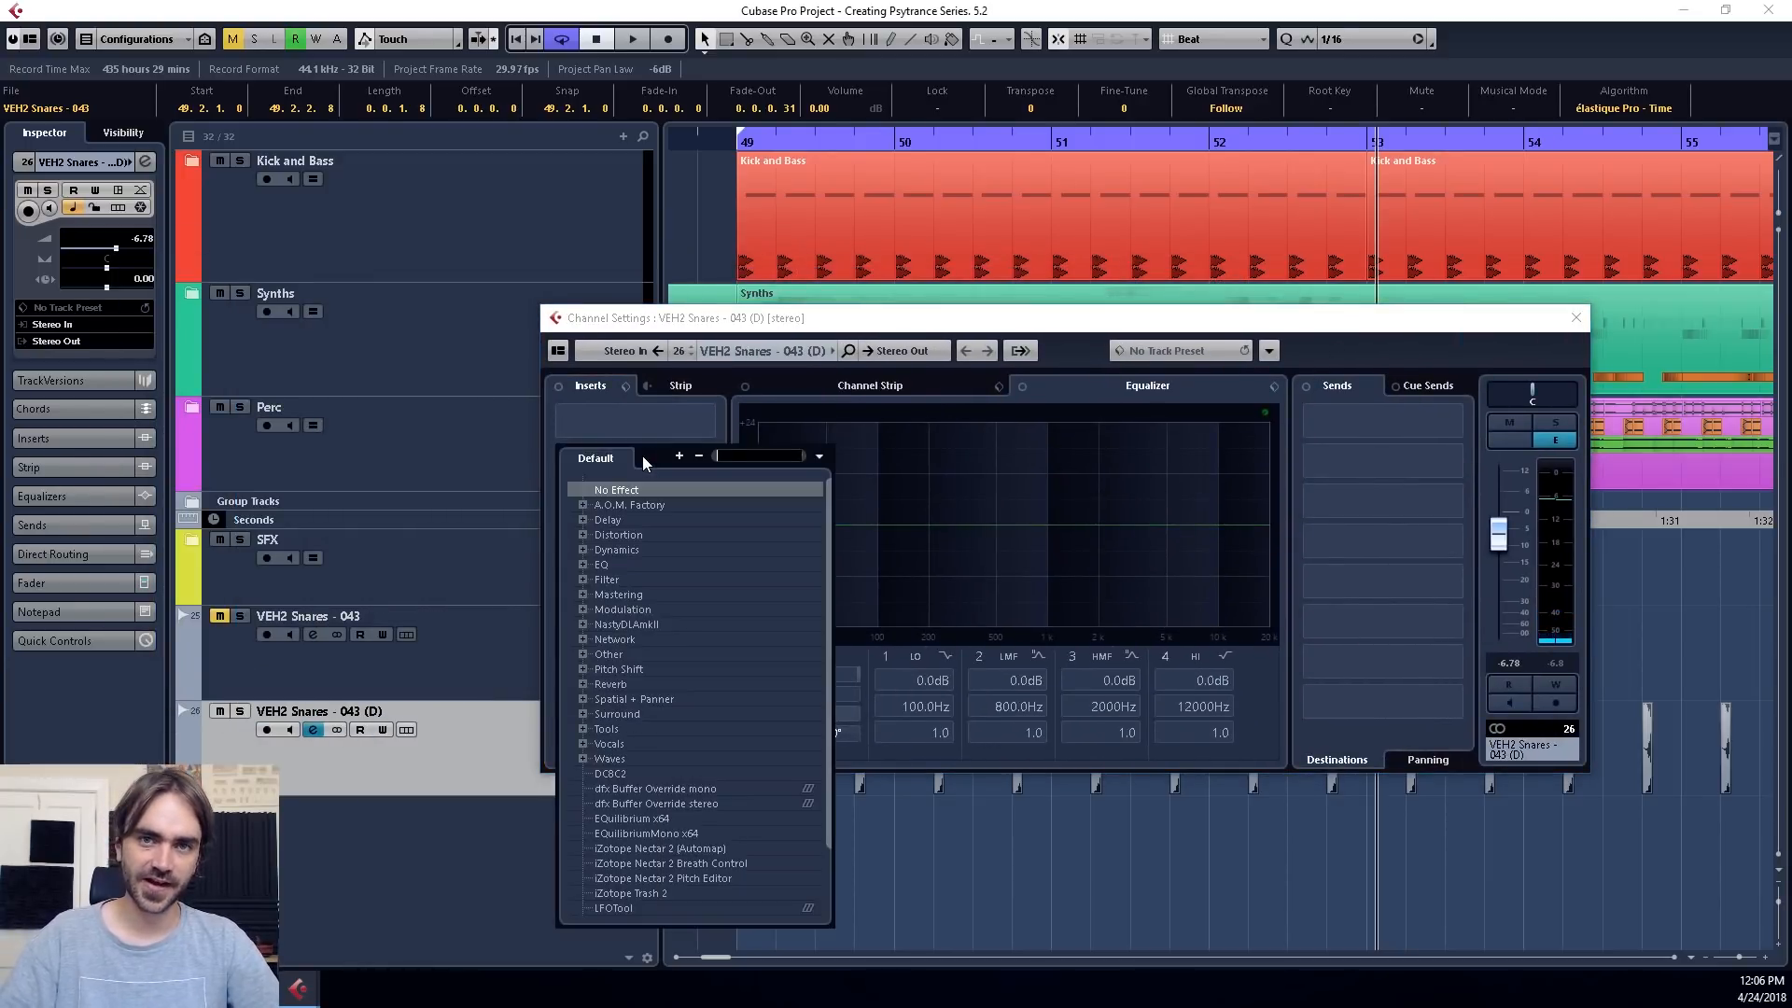
type("g")
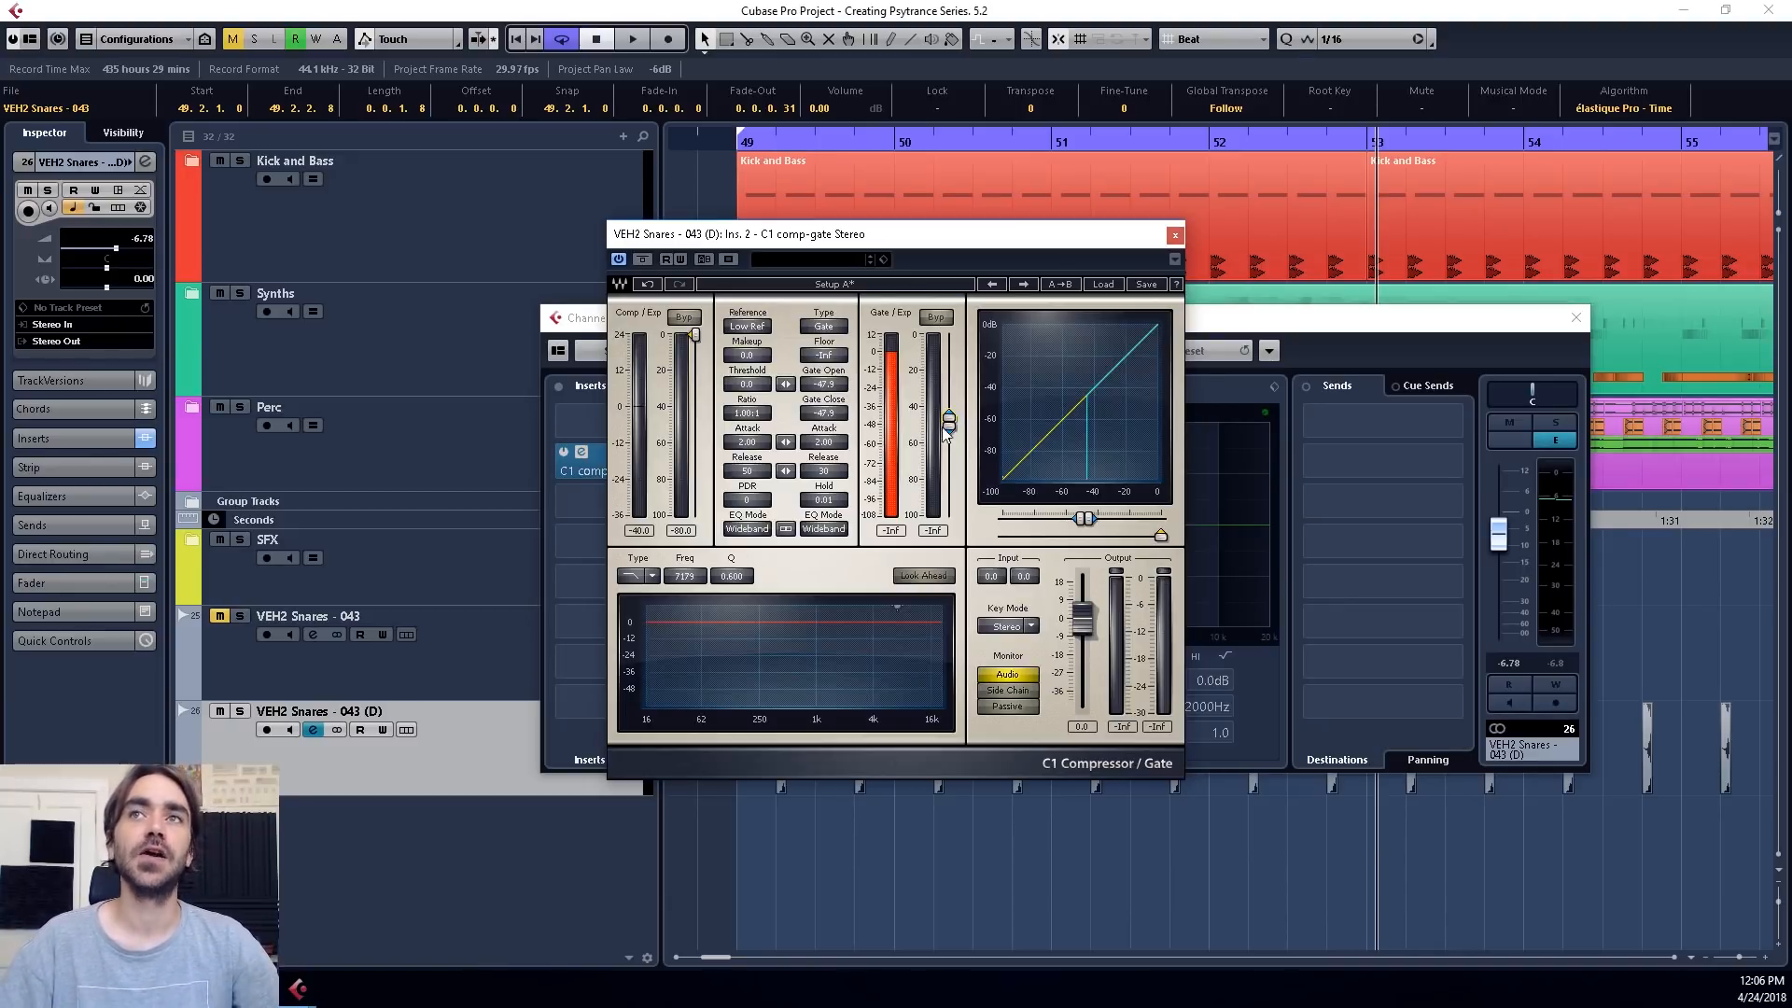
Solo the duplicated snare track and set the gate's open and close thresholds to -2.3 while auditioning the loop.
left_click_drag(949, 422, 953, 411)
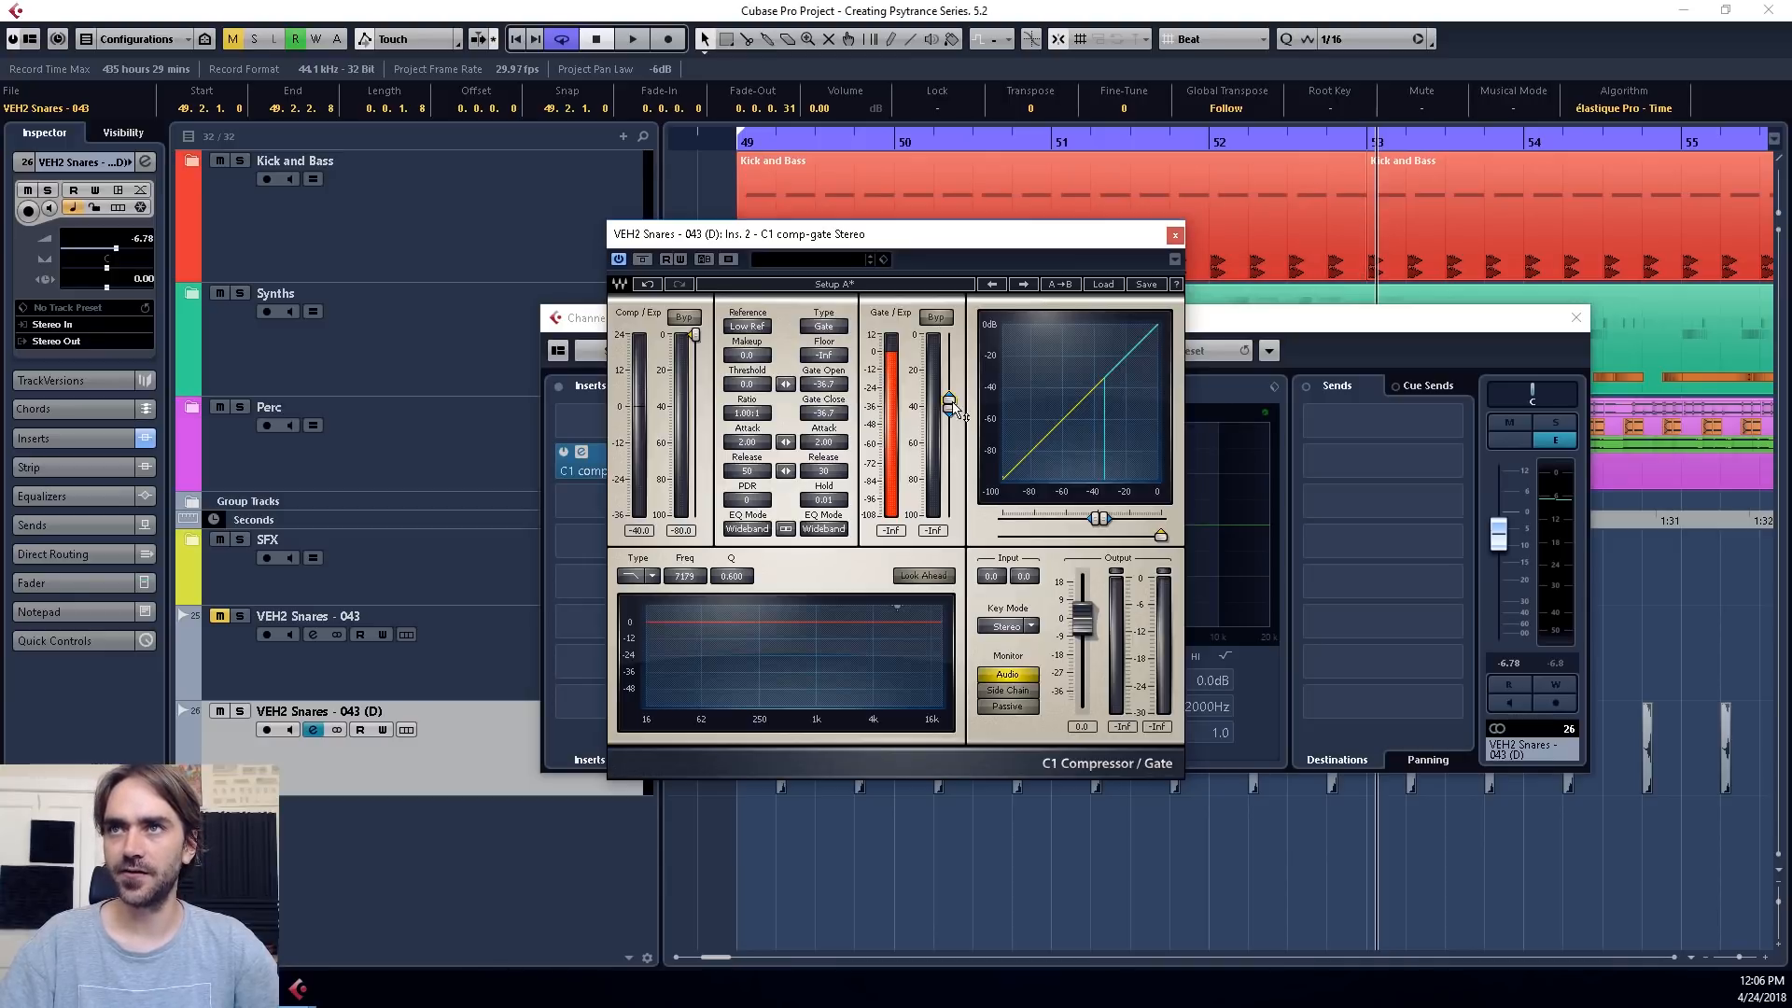
left_click(240, 712)
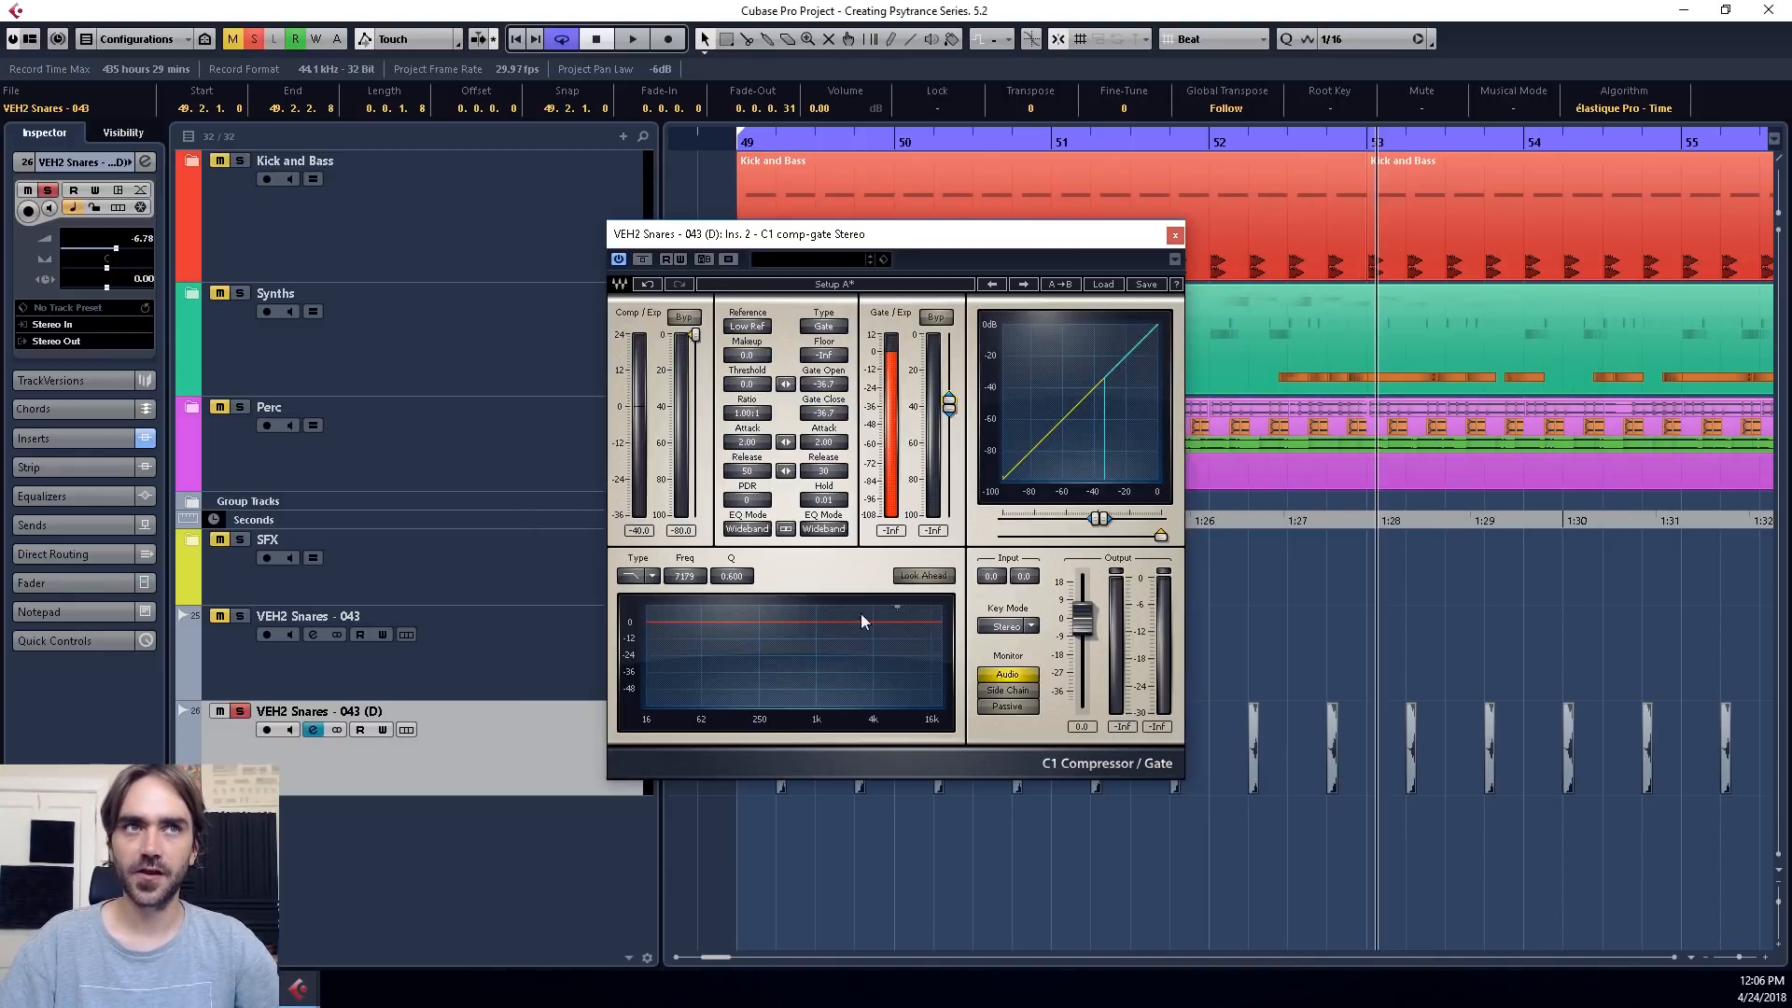
mouse_move(1099, 518)
left_mouse_down()
mouse_move(1084, 518)
mouse_move(1114, 518)
mouse_move(1069, 518)
left_mouse_up()
left_click_drag(949, 438, 952, 360)
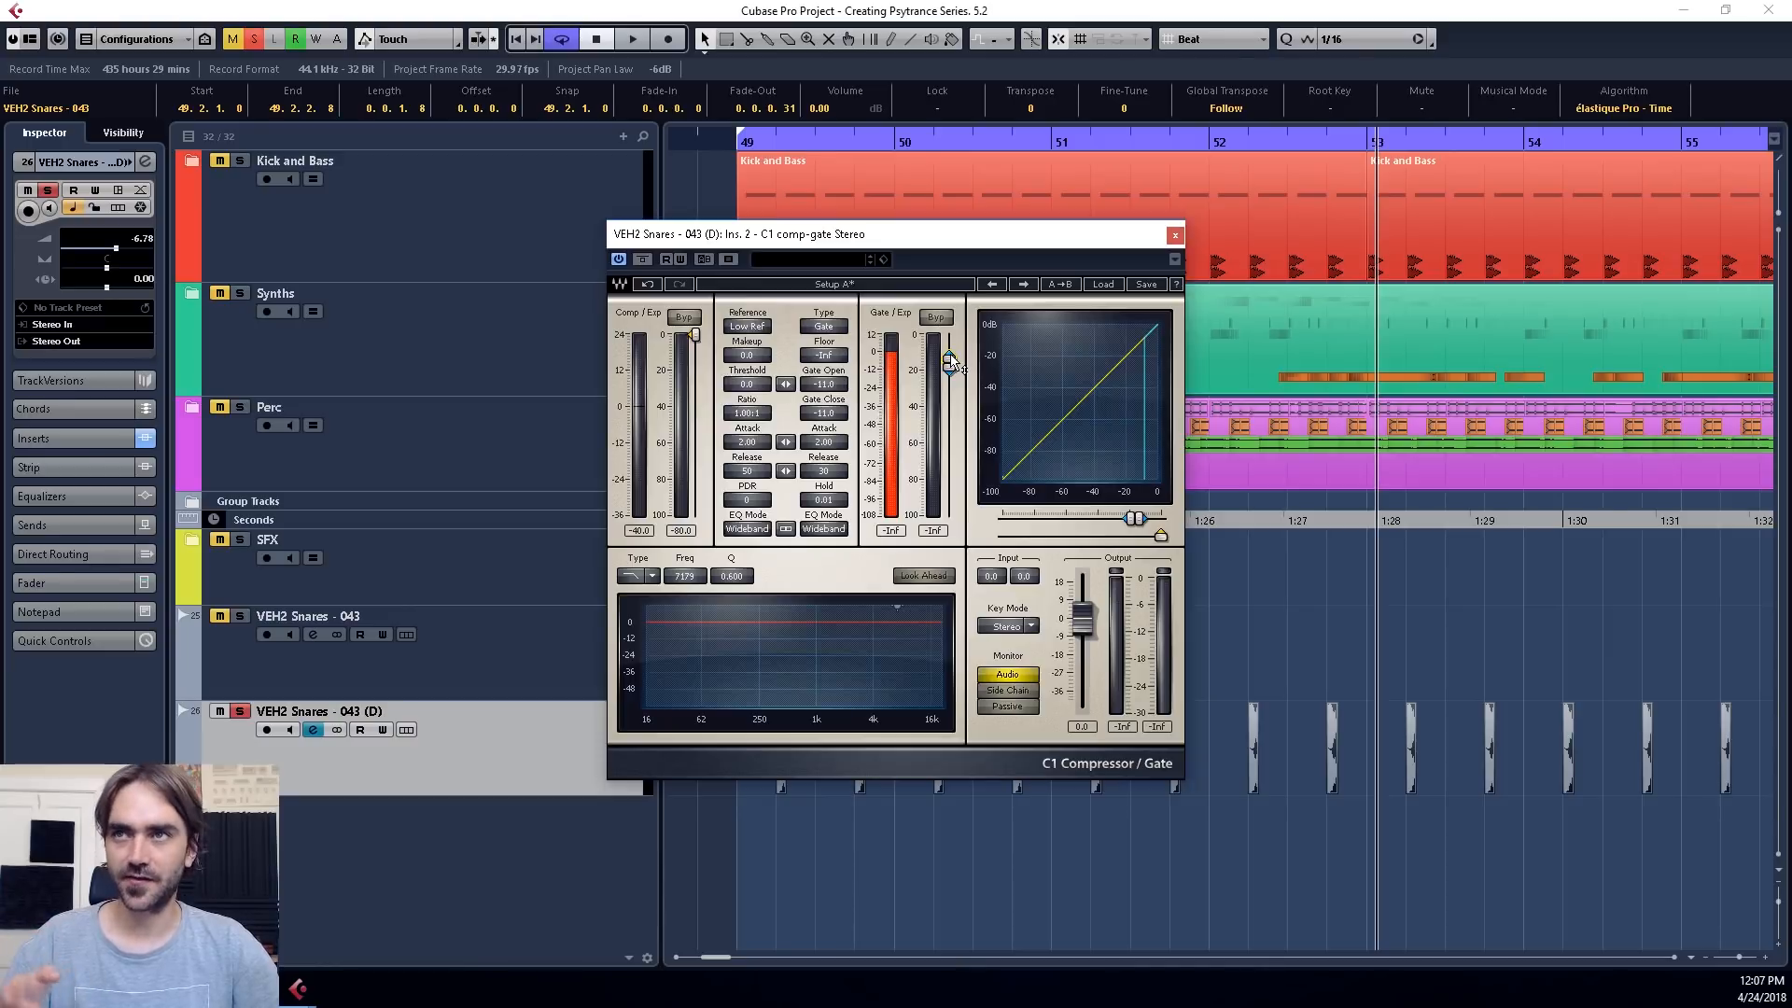
key("space")
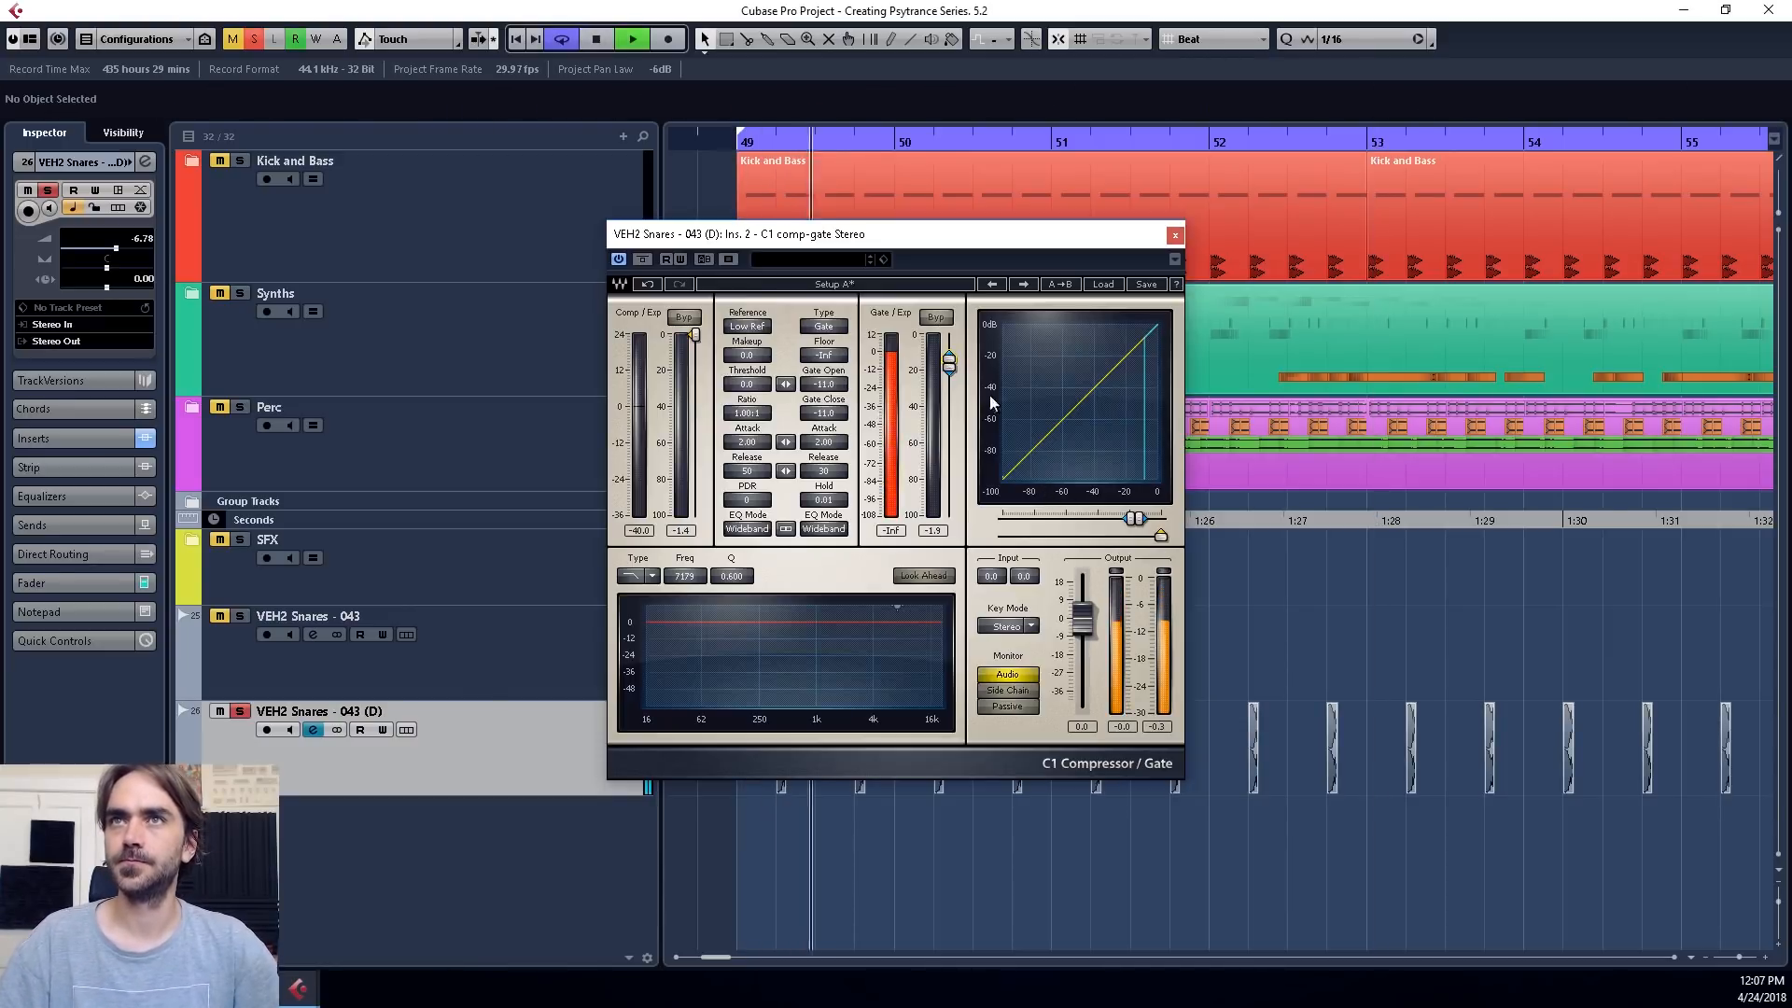
left_click_drag(949, 363, 949, 346)
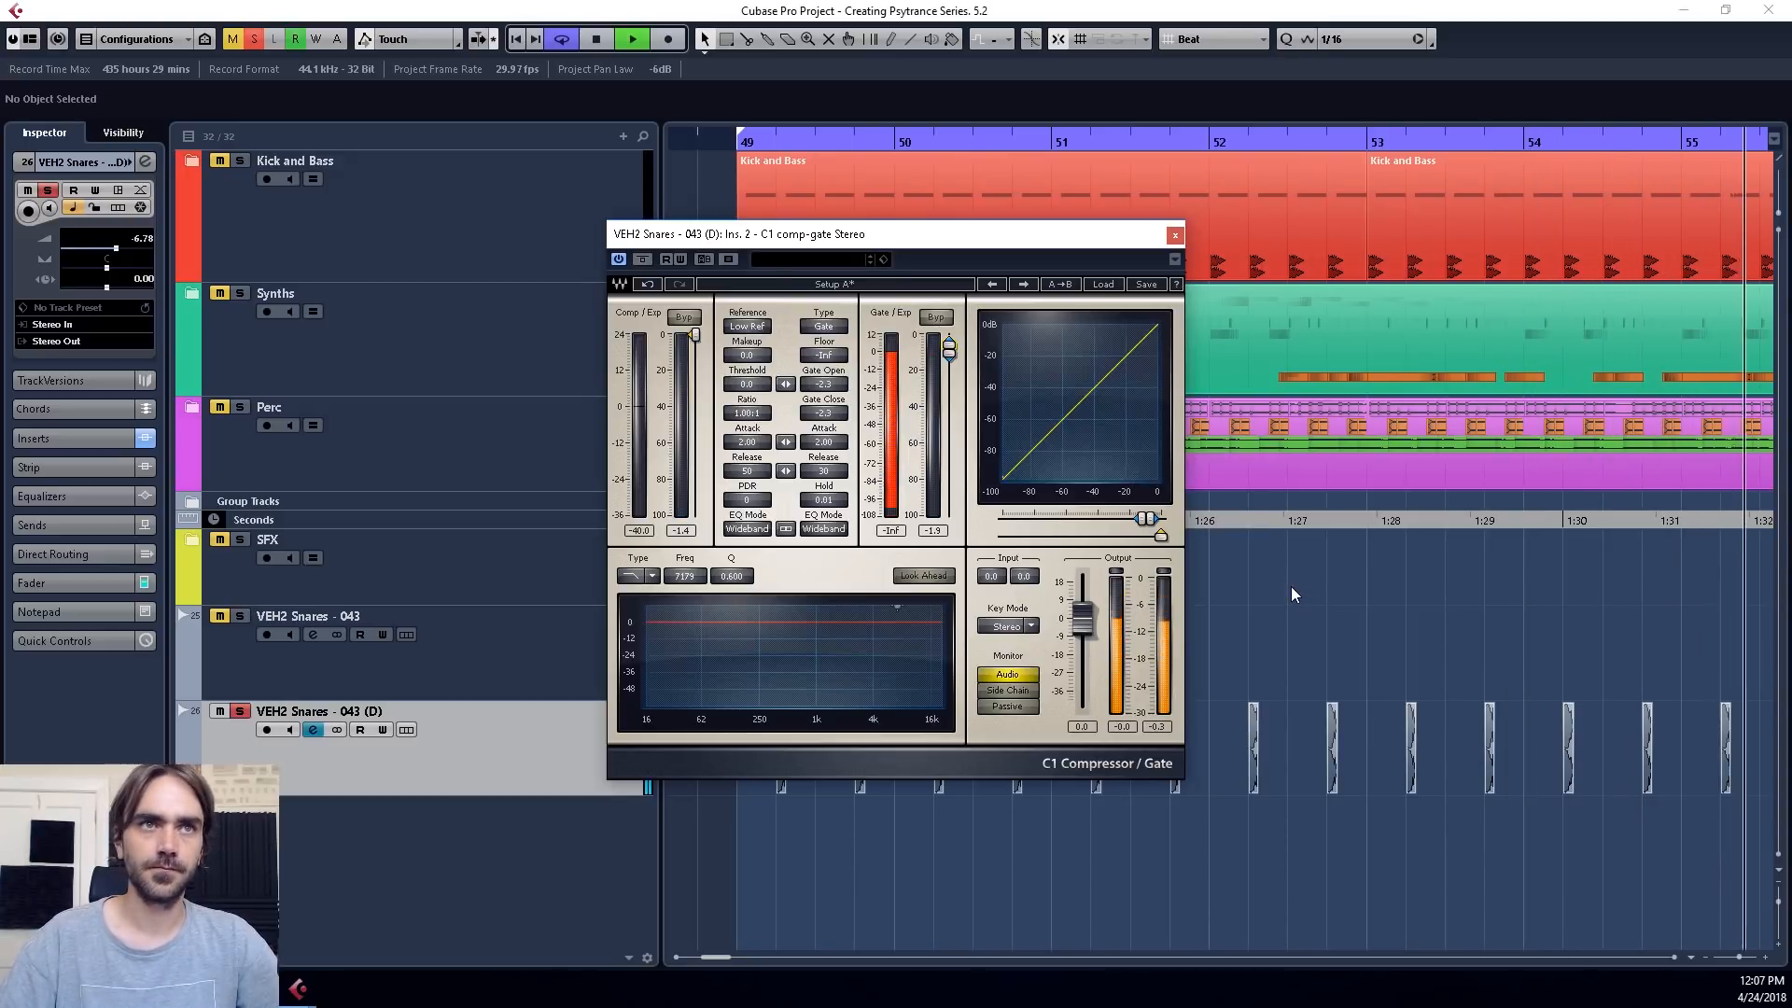
key("space")
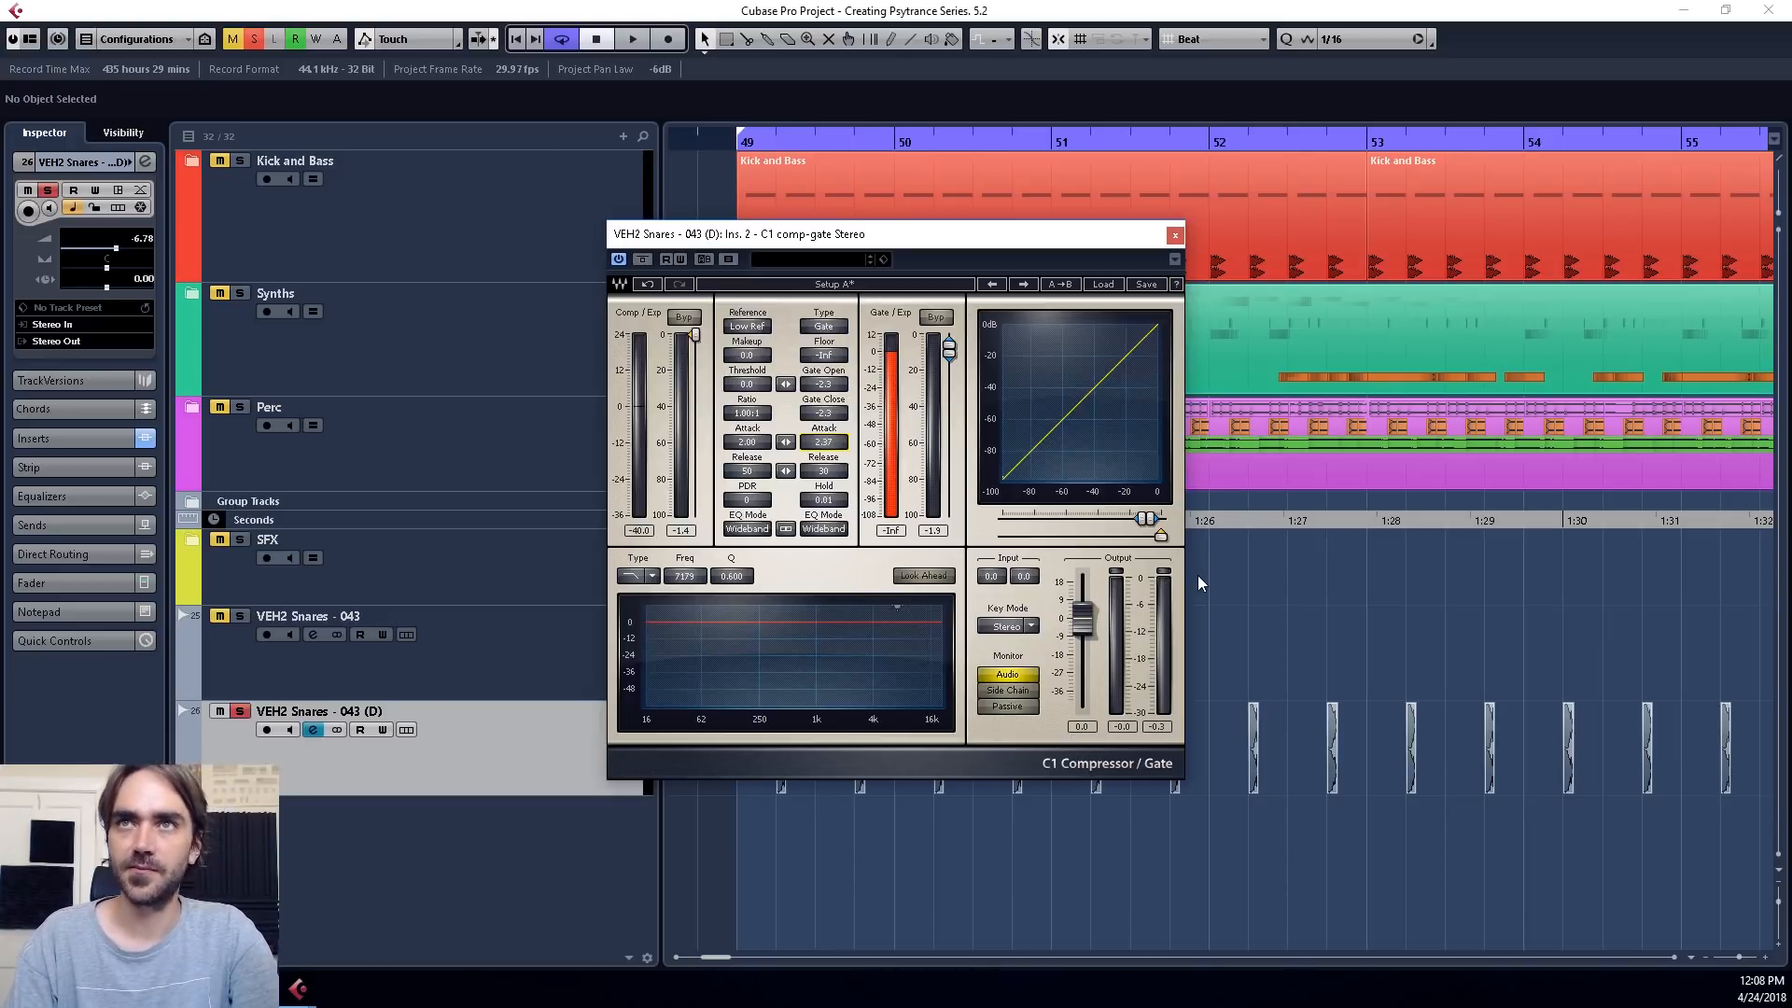
Set the gate's attack to 9.33 and its open and close thresholds to -10.4 during playback, closing the plug-in when finished.
key("space")
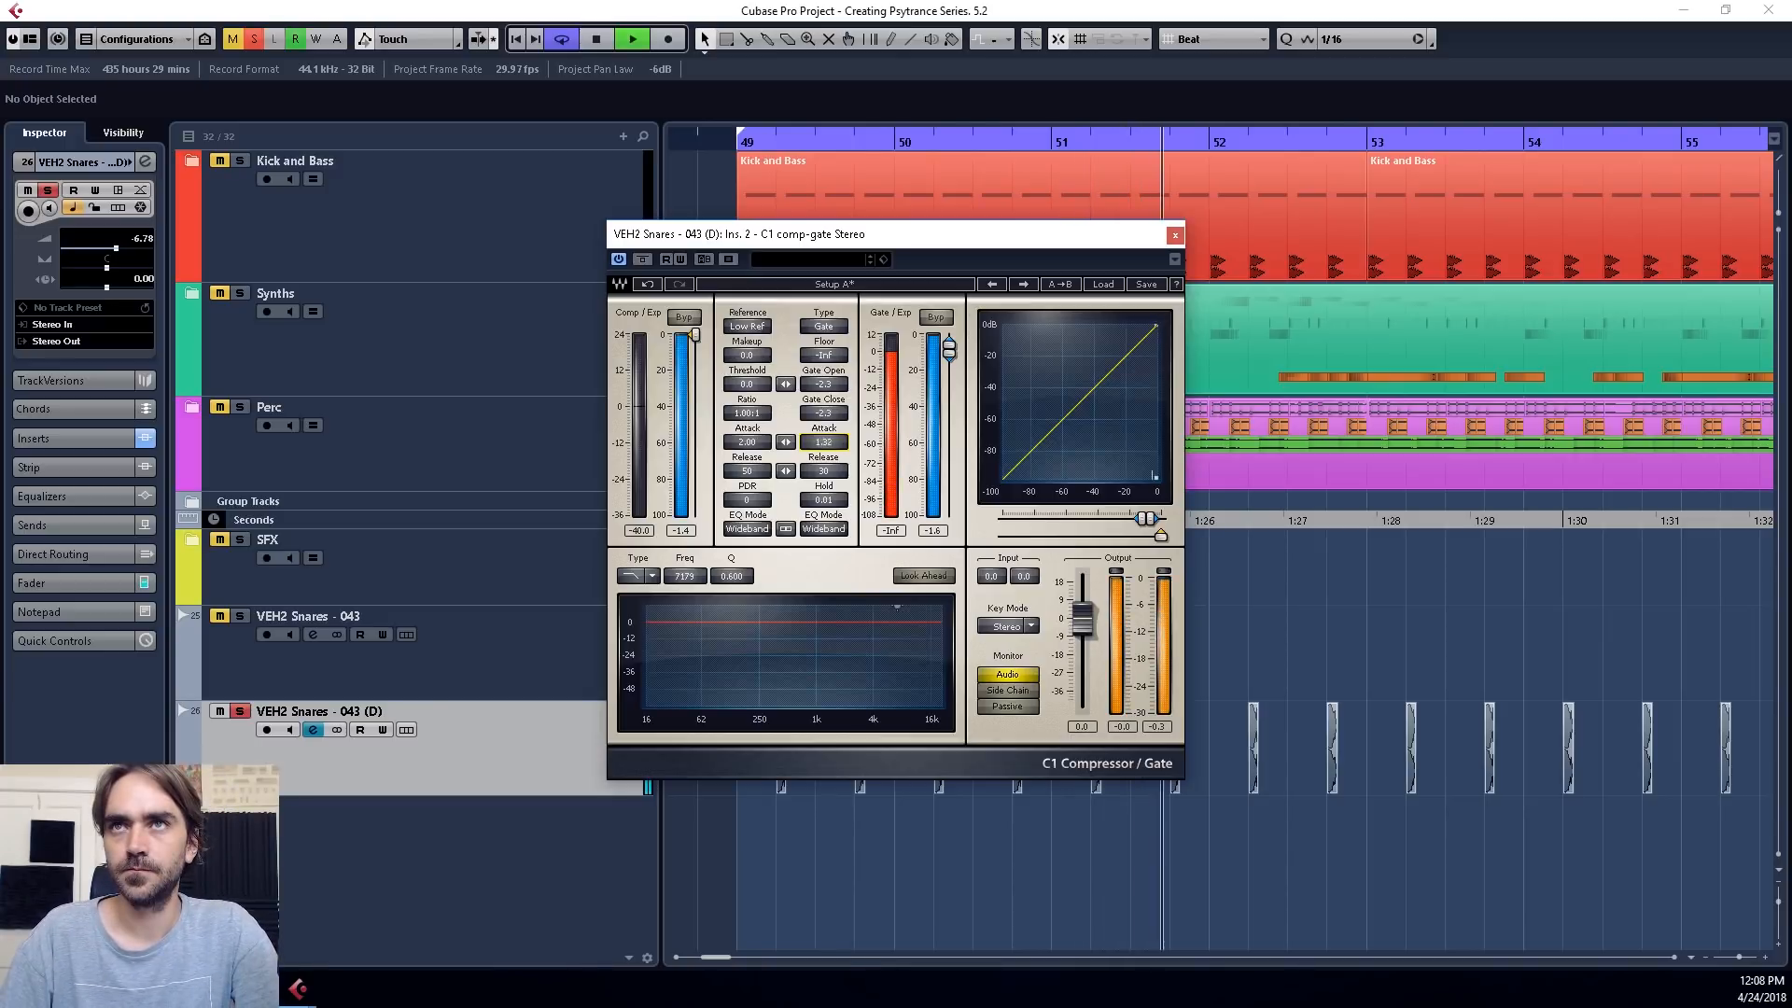
left_click_drag(823, 441, 824, 406)
key("space")
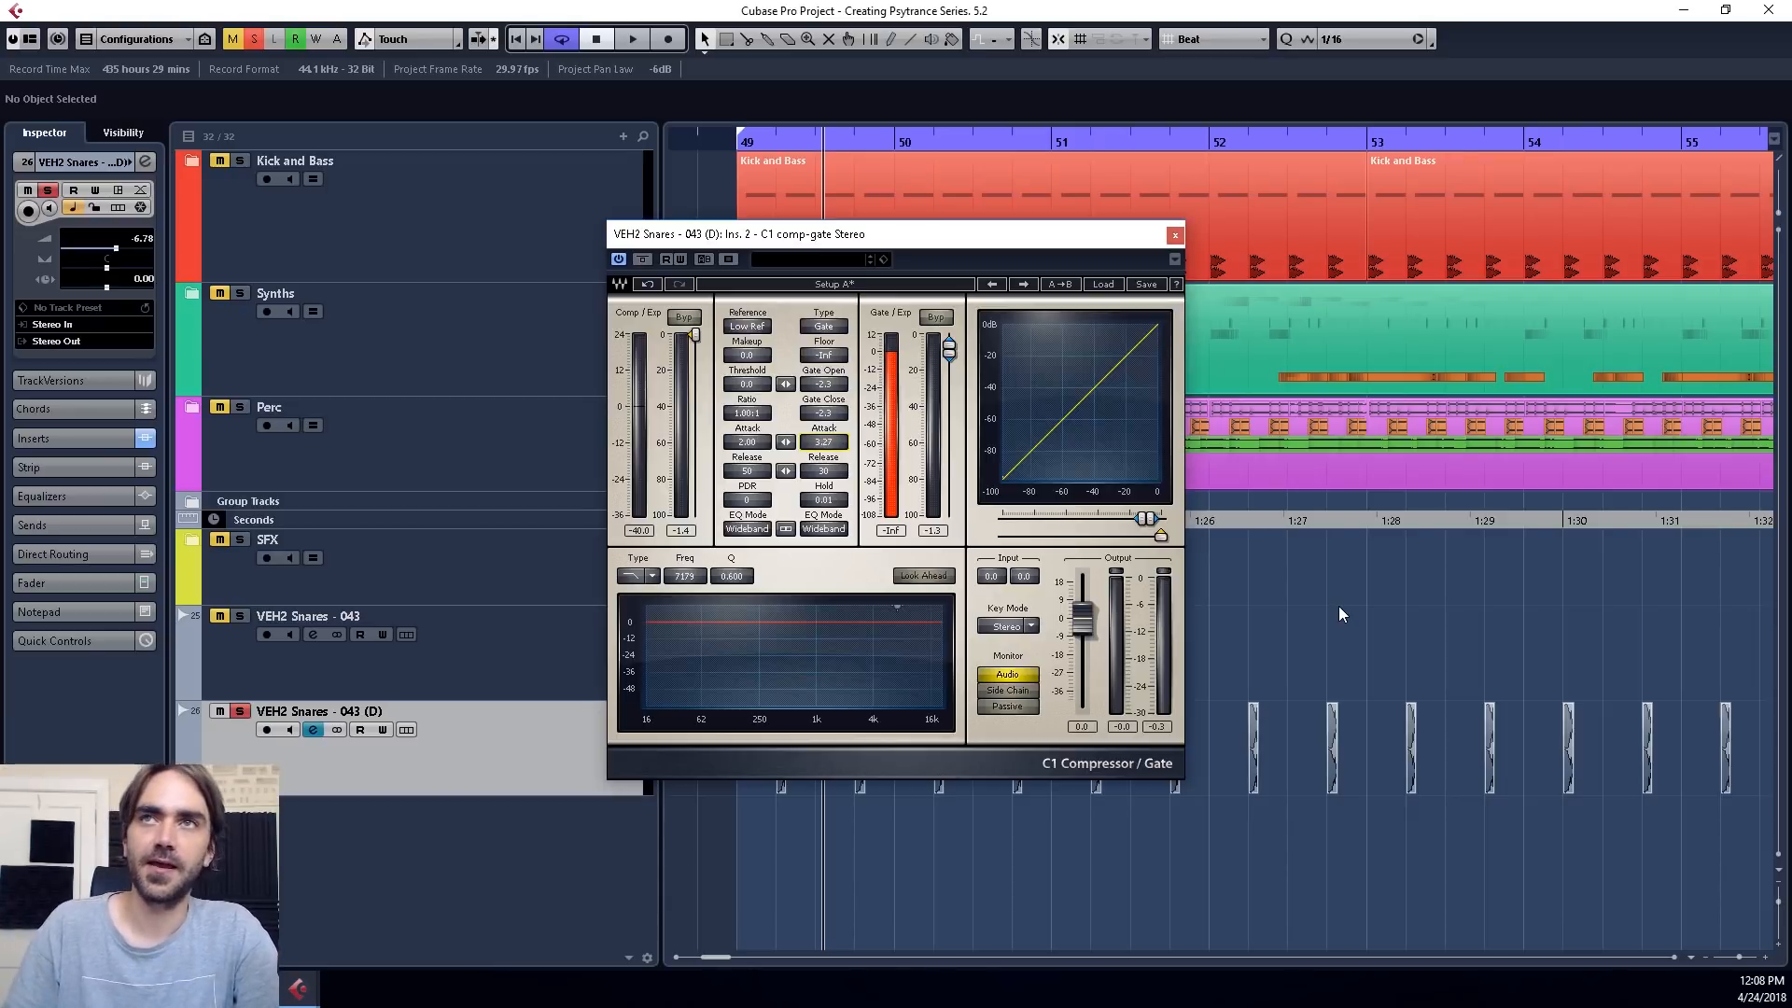
key("space")
left_click_drag(827, 443, 826, 409)
left_click_drag(948, 351, 948, 365)
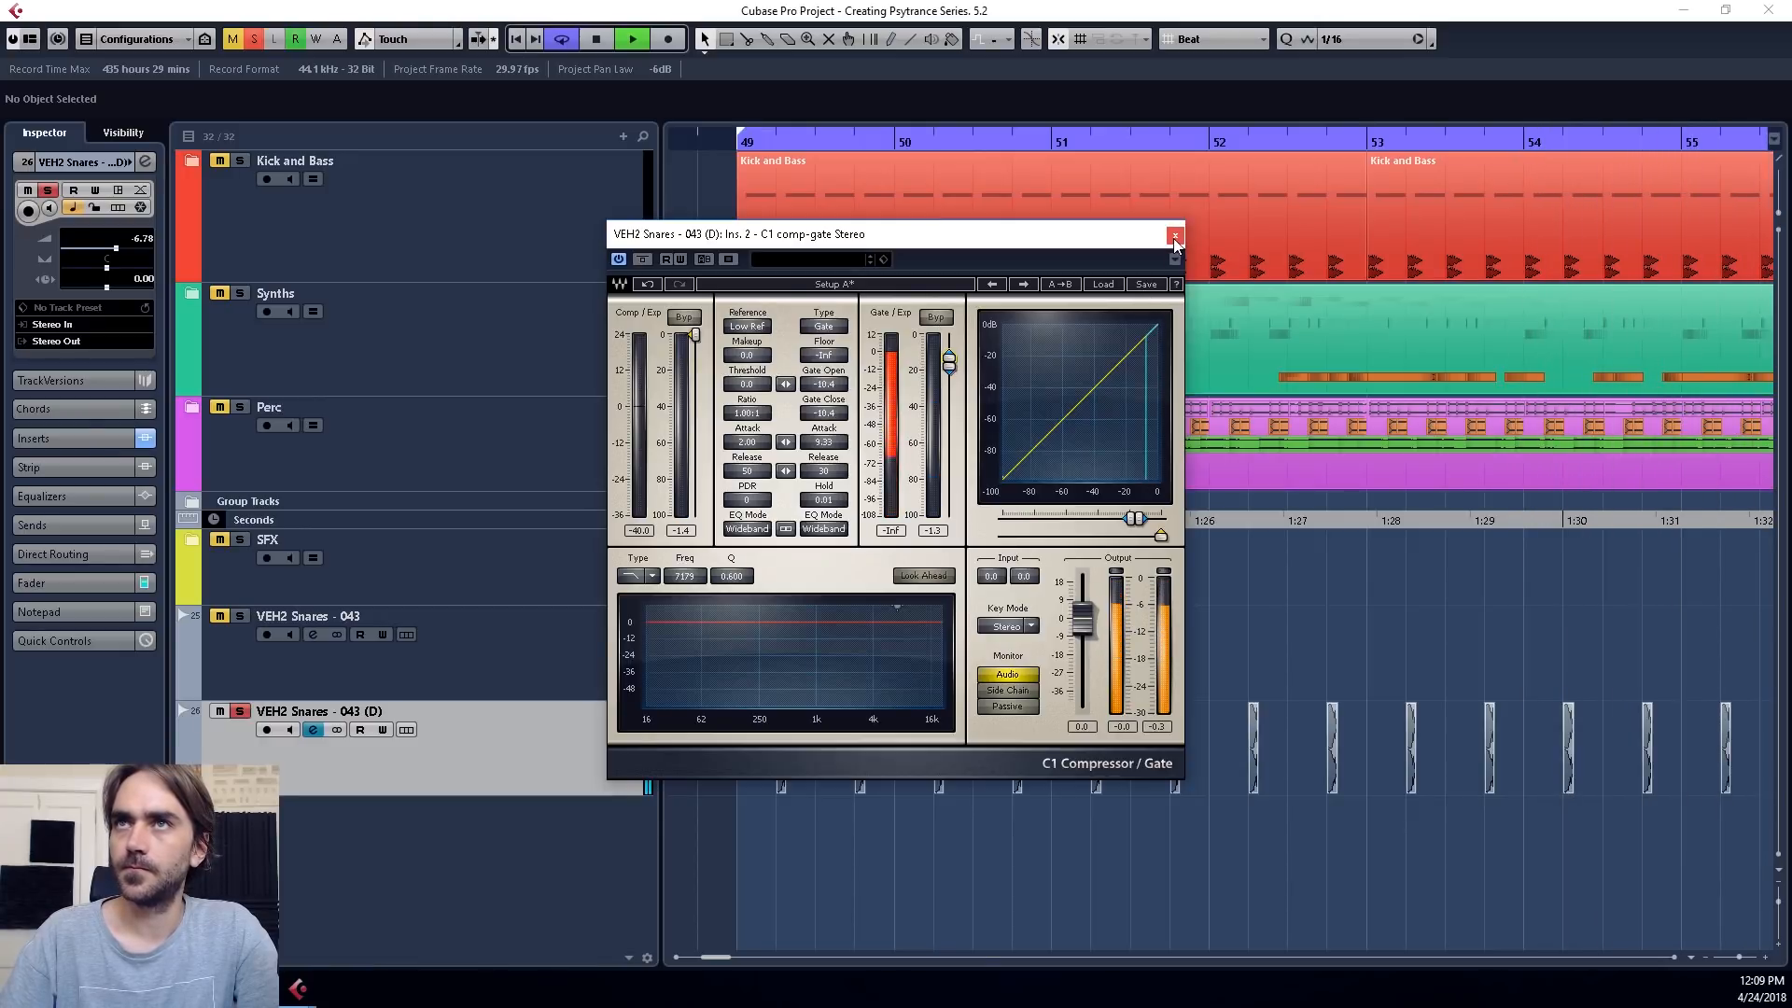
left_click_drag(947, 356, 948, 376)
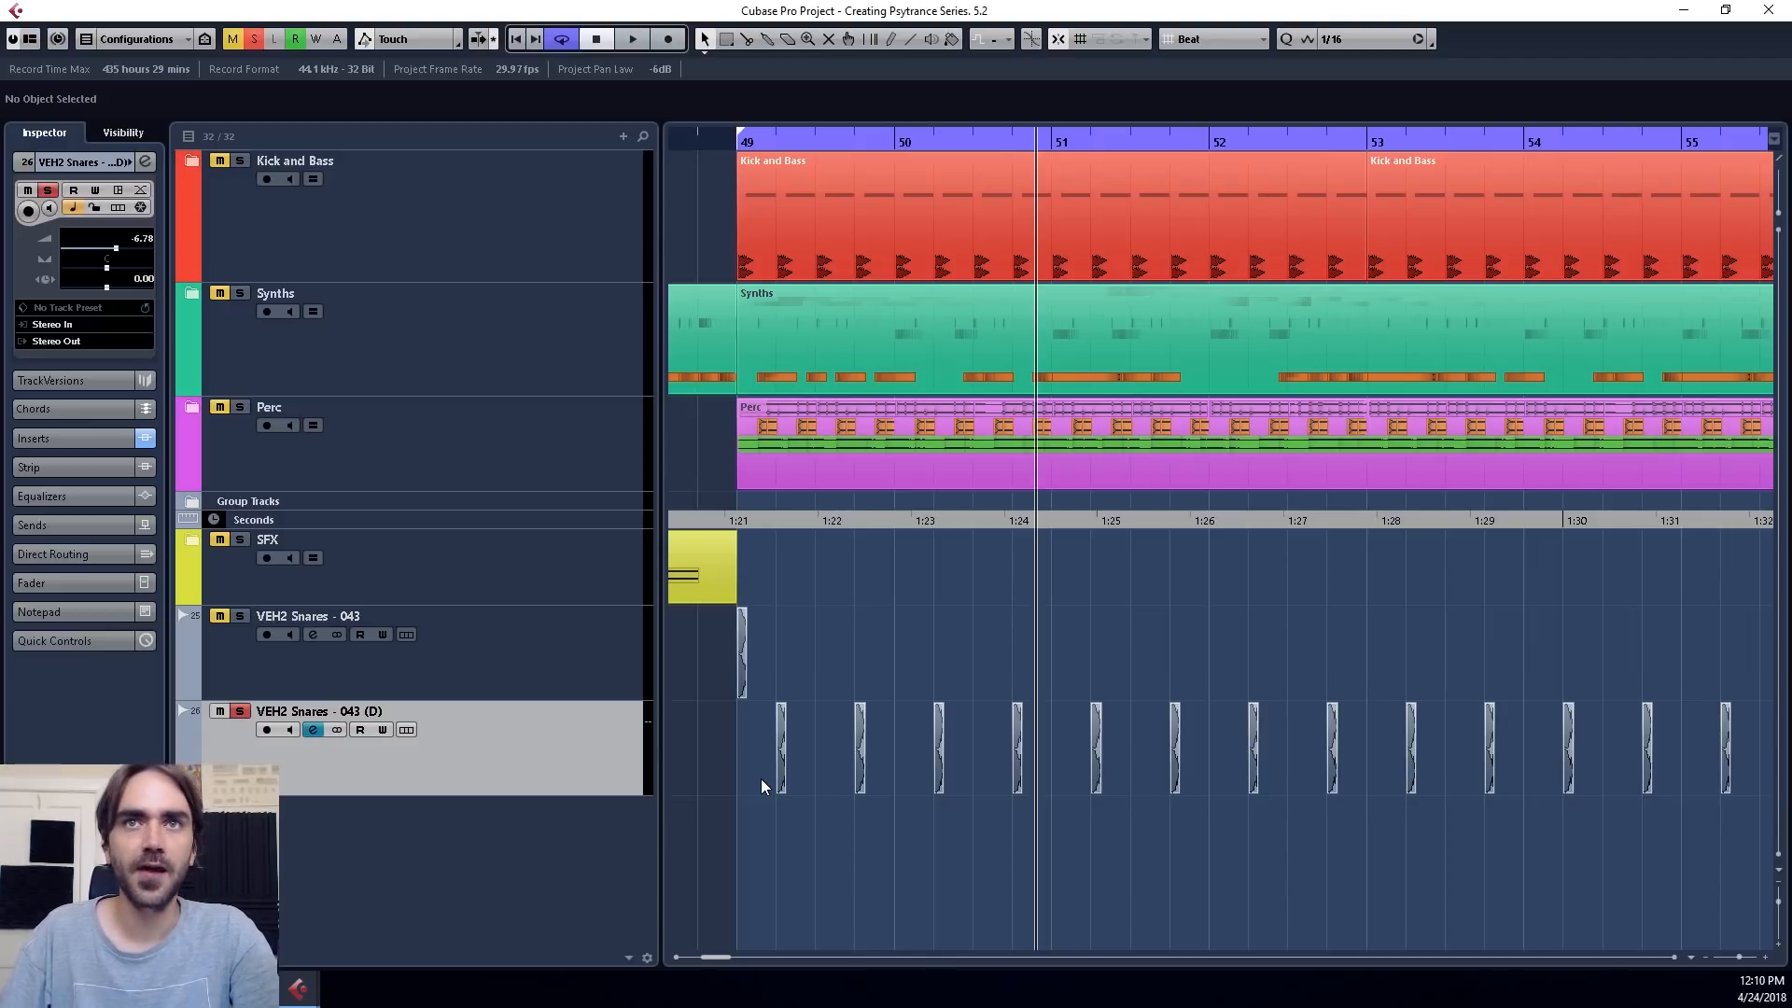
Unsolo the duplicated snare track so it is heard with the full mix.
left_click(147, 164)
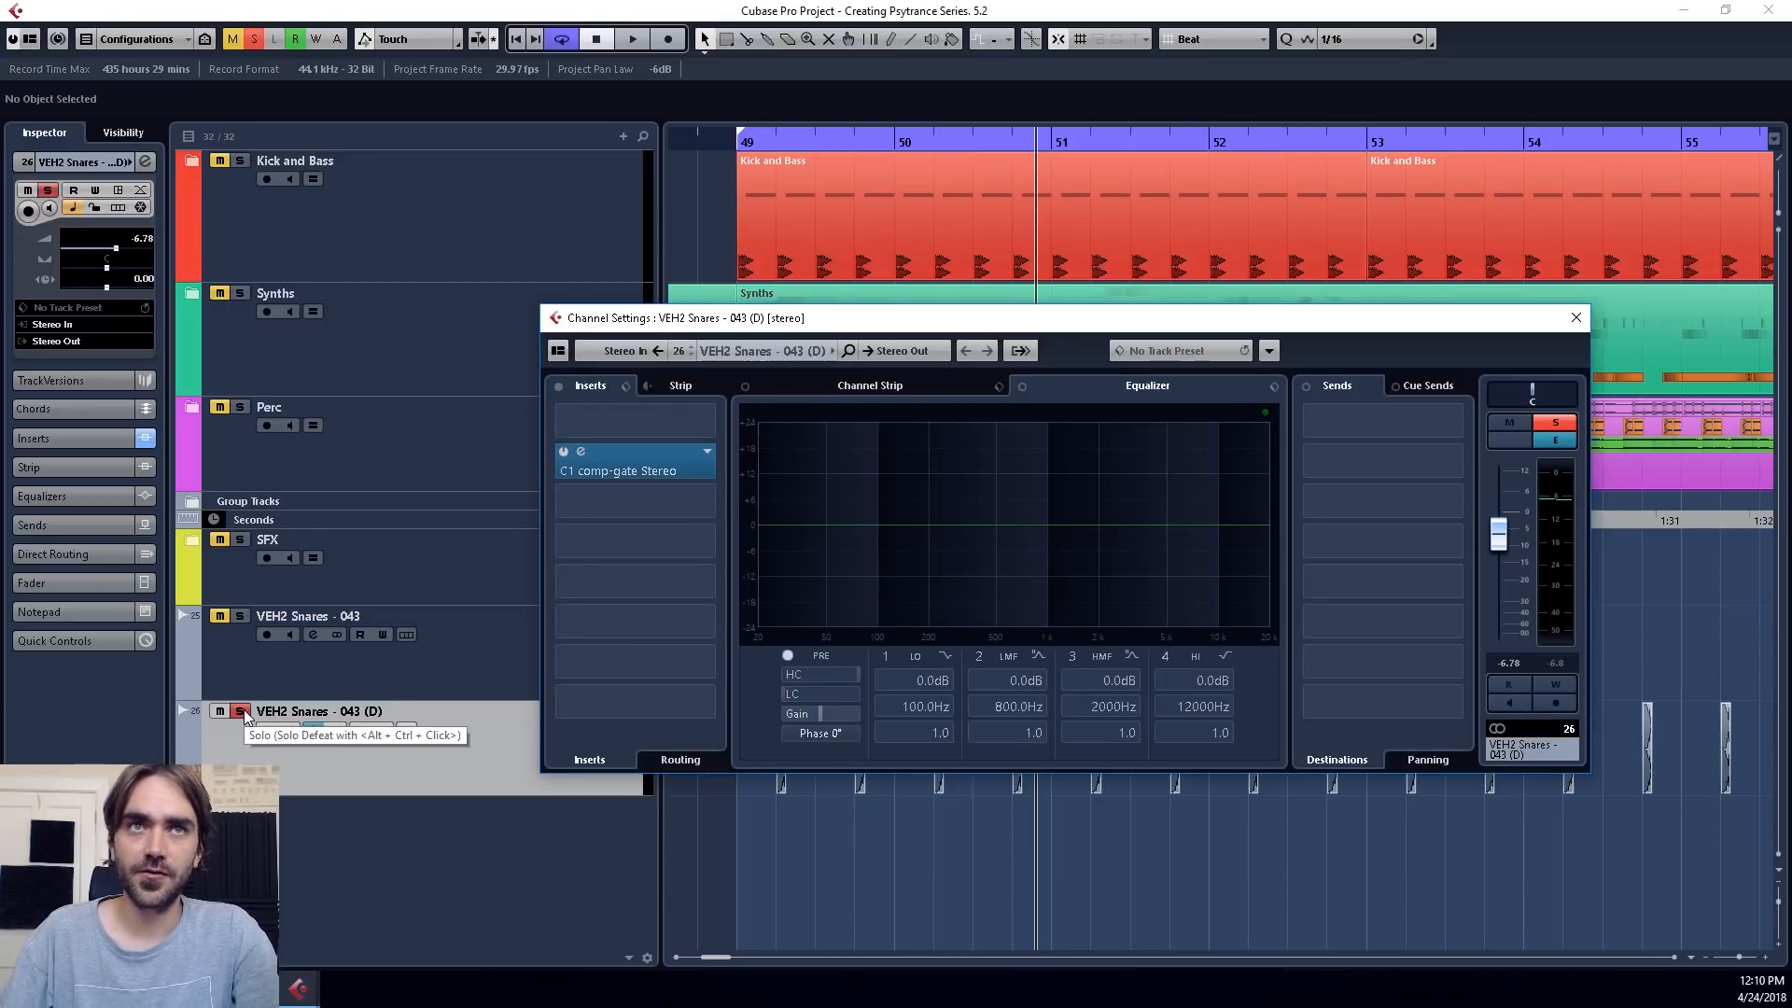
left_click(242, 712)
key("Up")
key("Down")
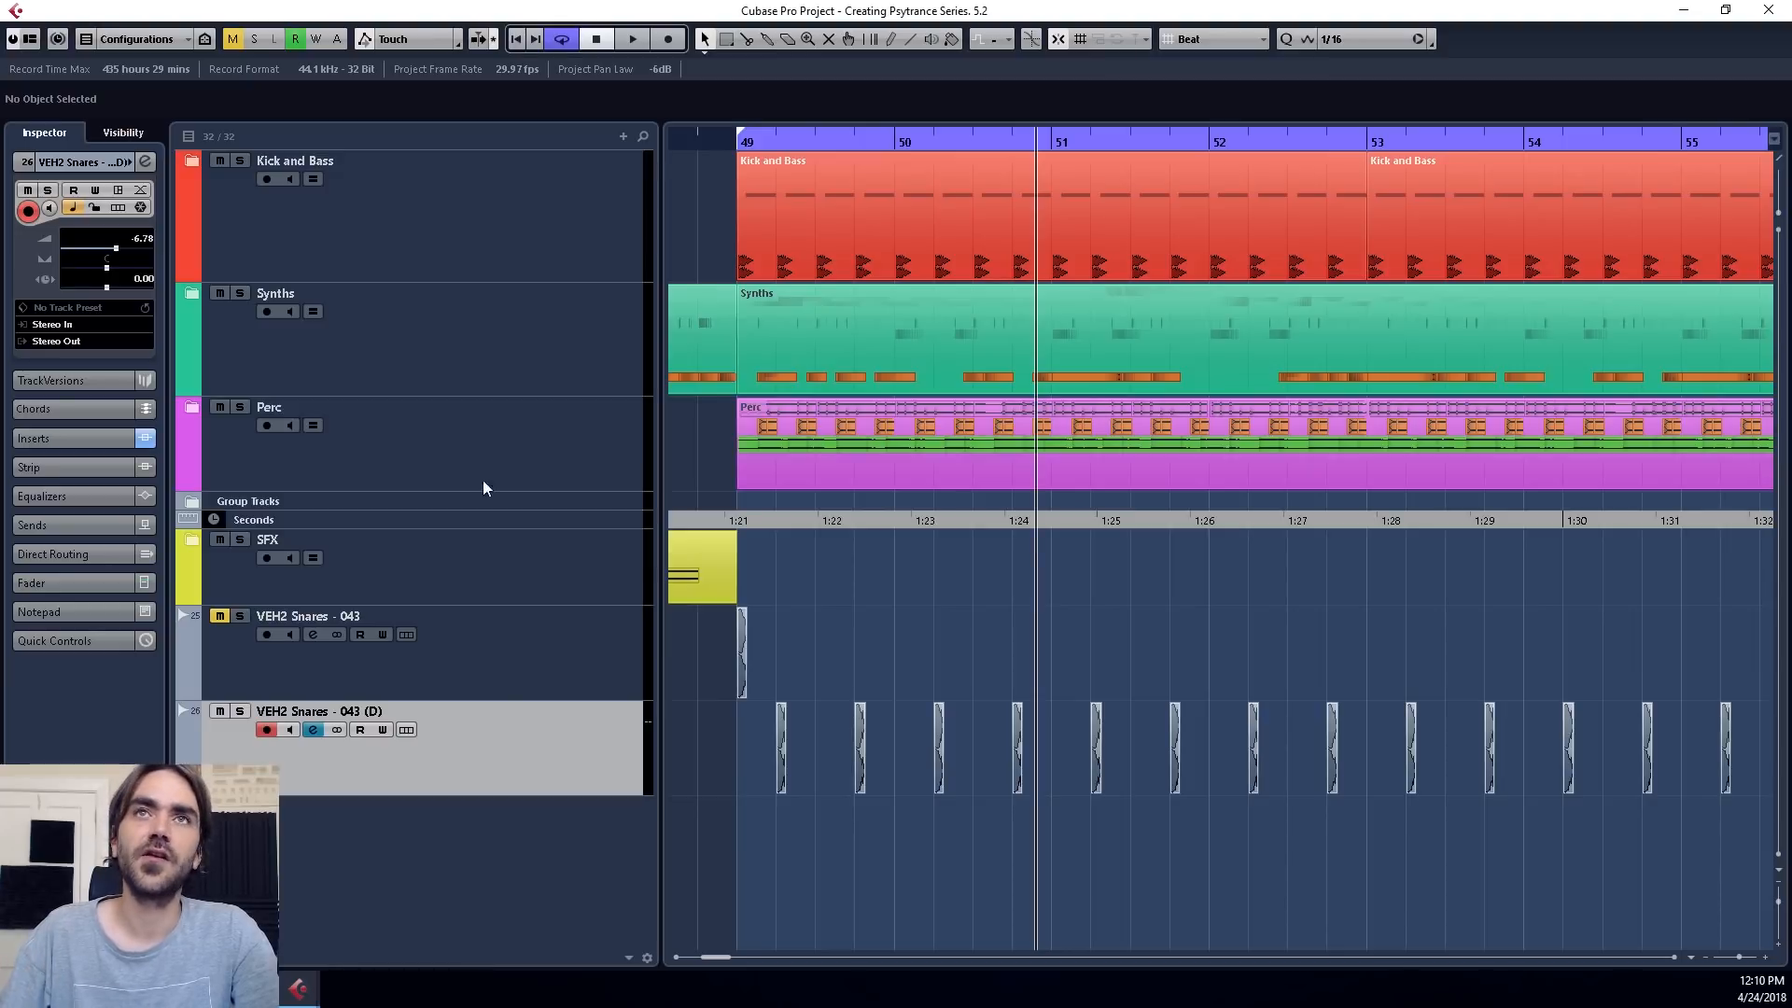
Equalize the snare with a low cut at 356.5 Hz, -3.7 dB at 242.6 Hz and -1.7 dB at 3512 Hz.
left_click(146, 161)
key("space")
mouse_move(1150, 535)
left_mouse_down()
mouse_move(1112, 542)
mouse_move(1141, 532)
left_mouse_up()
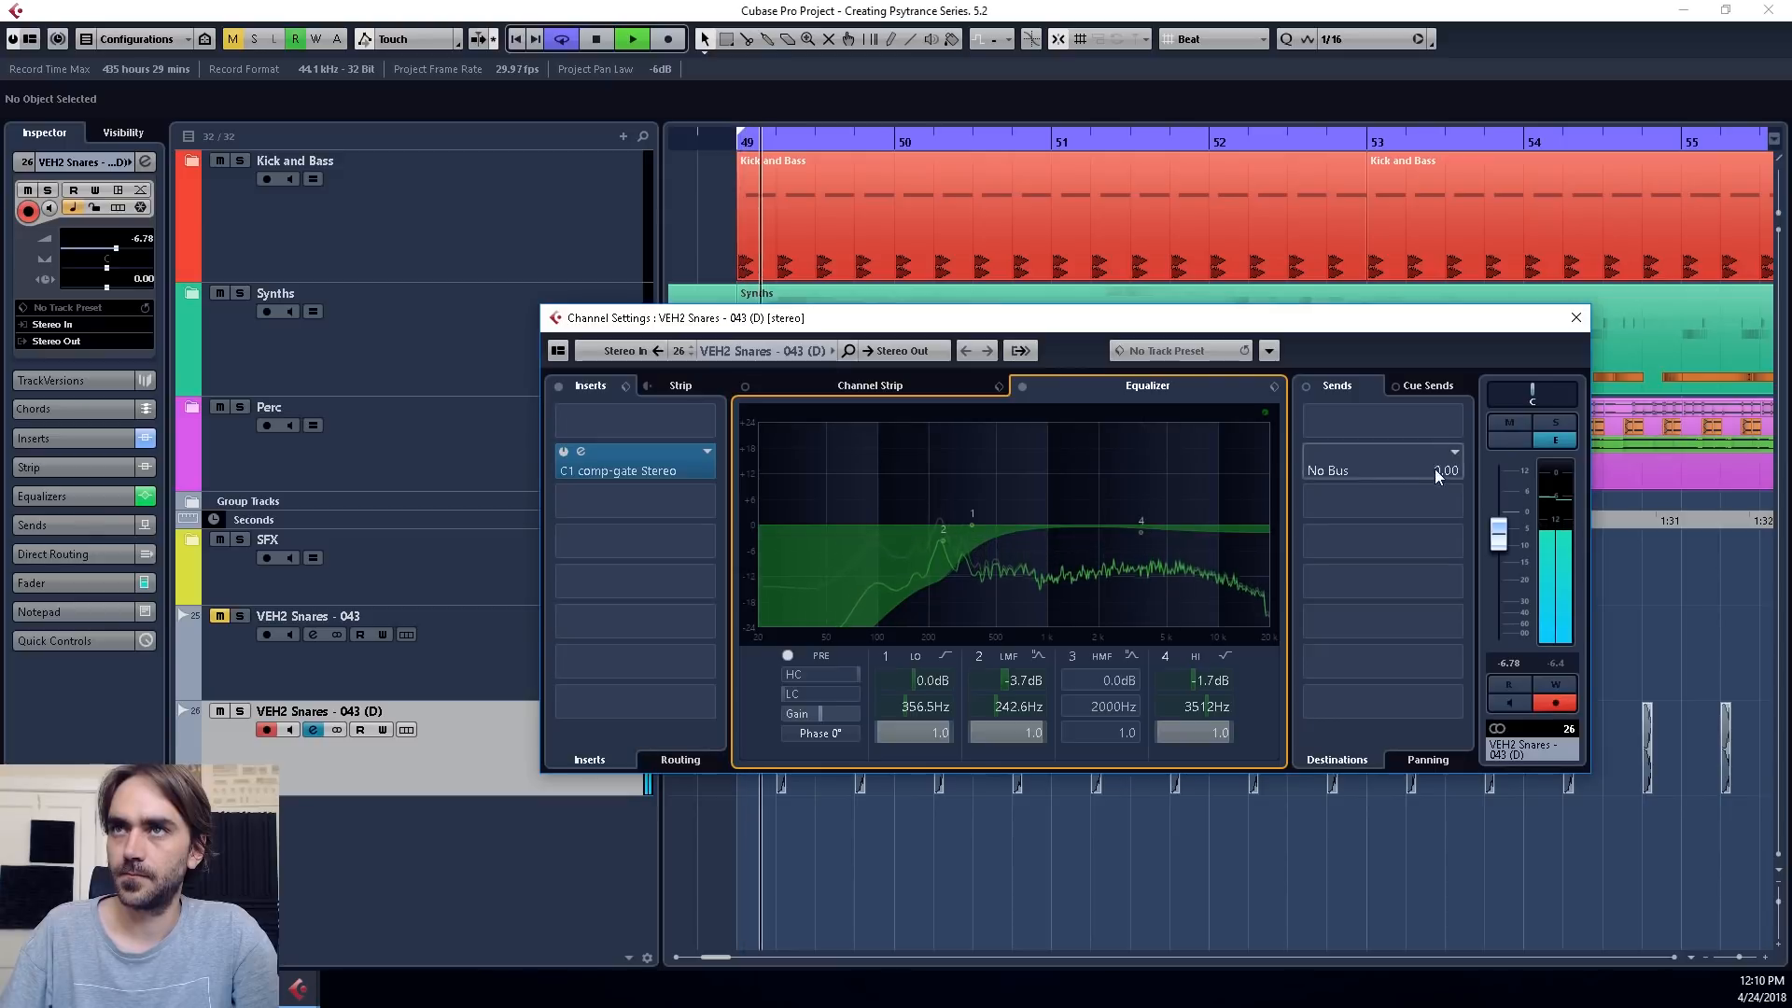
left_click(1575, 318)
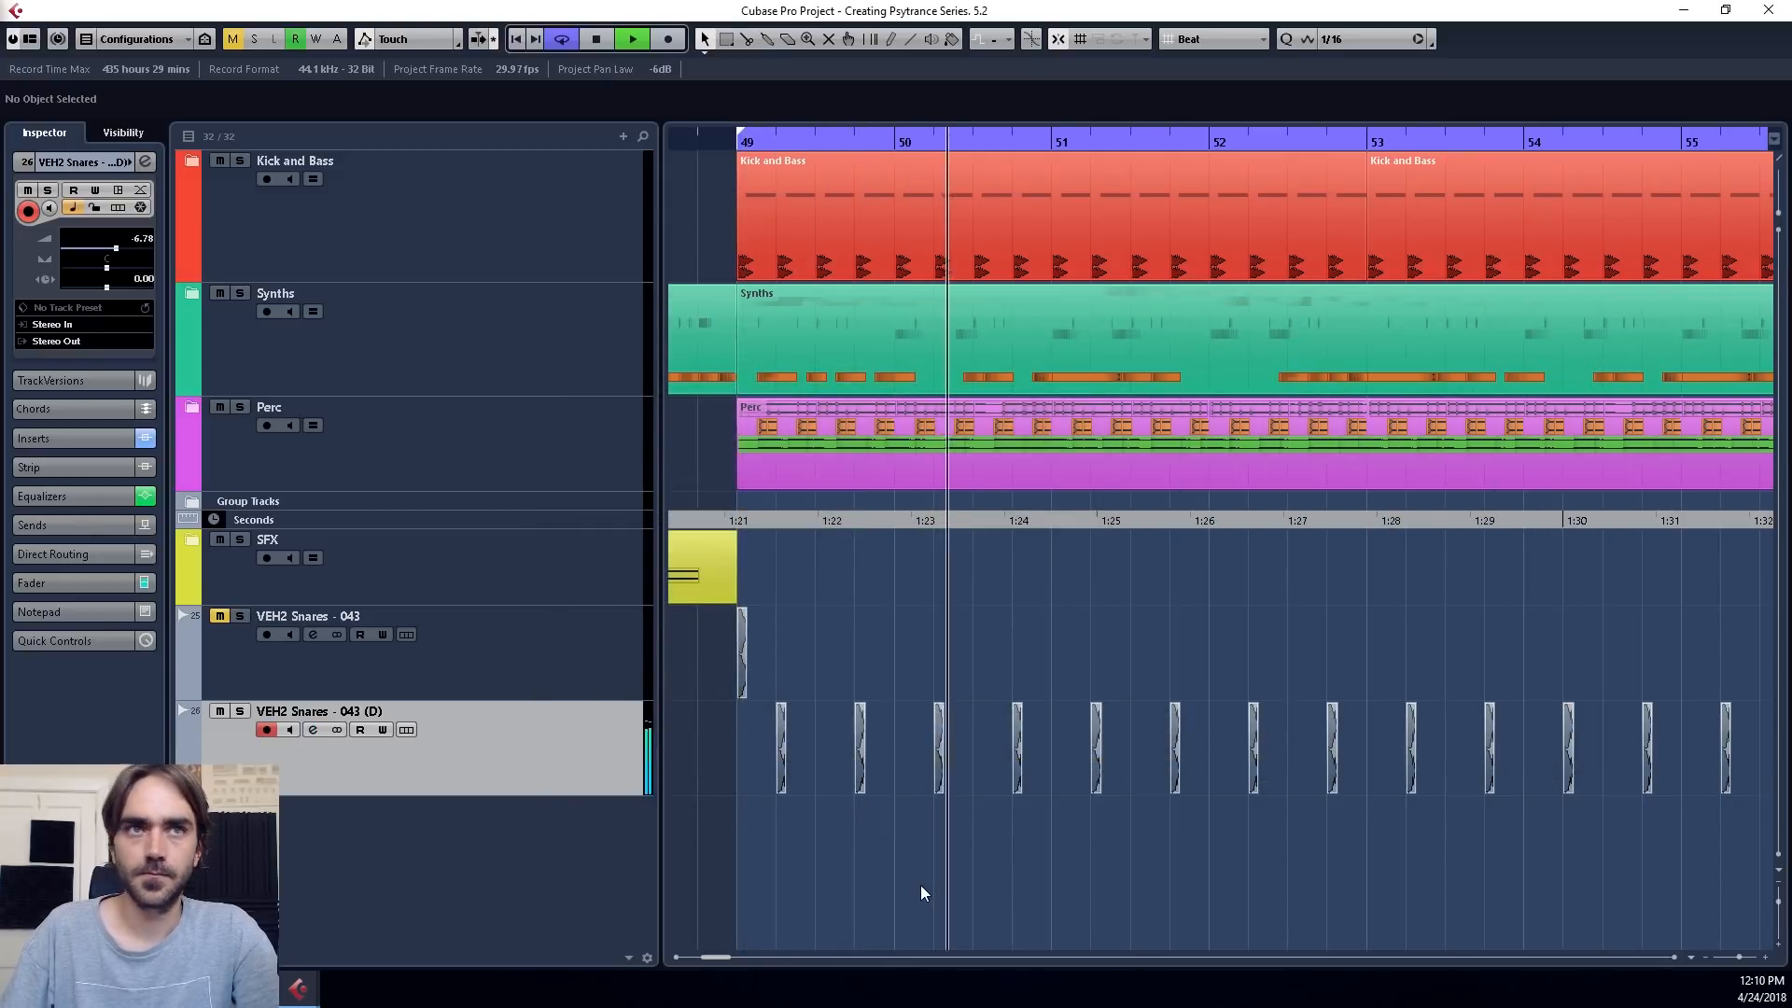
Render the processed snare hit at 49.2 in place onto a new audio track.
left_click_drag(828, 877, 759, 767)
scroll(758, 766, "up", 4)
right_click(801, 767)
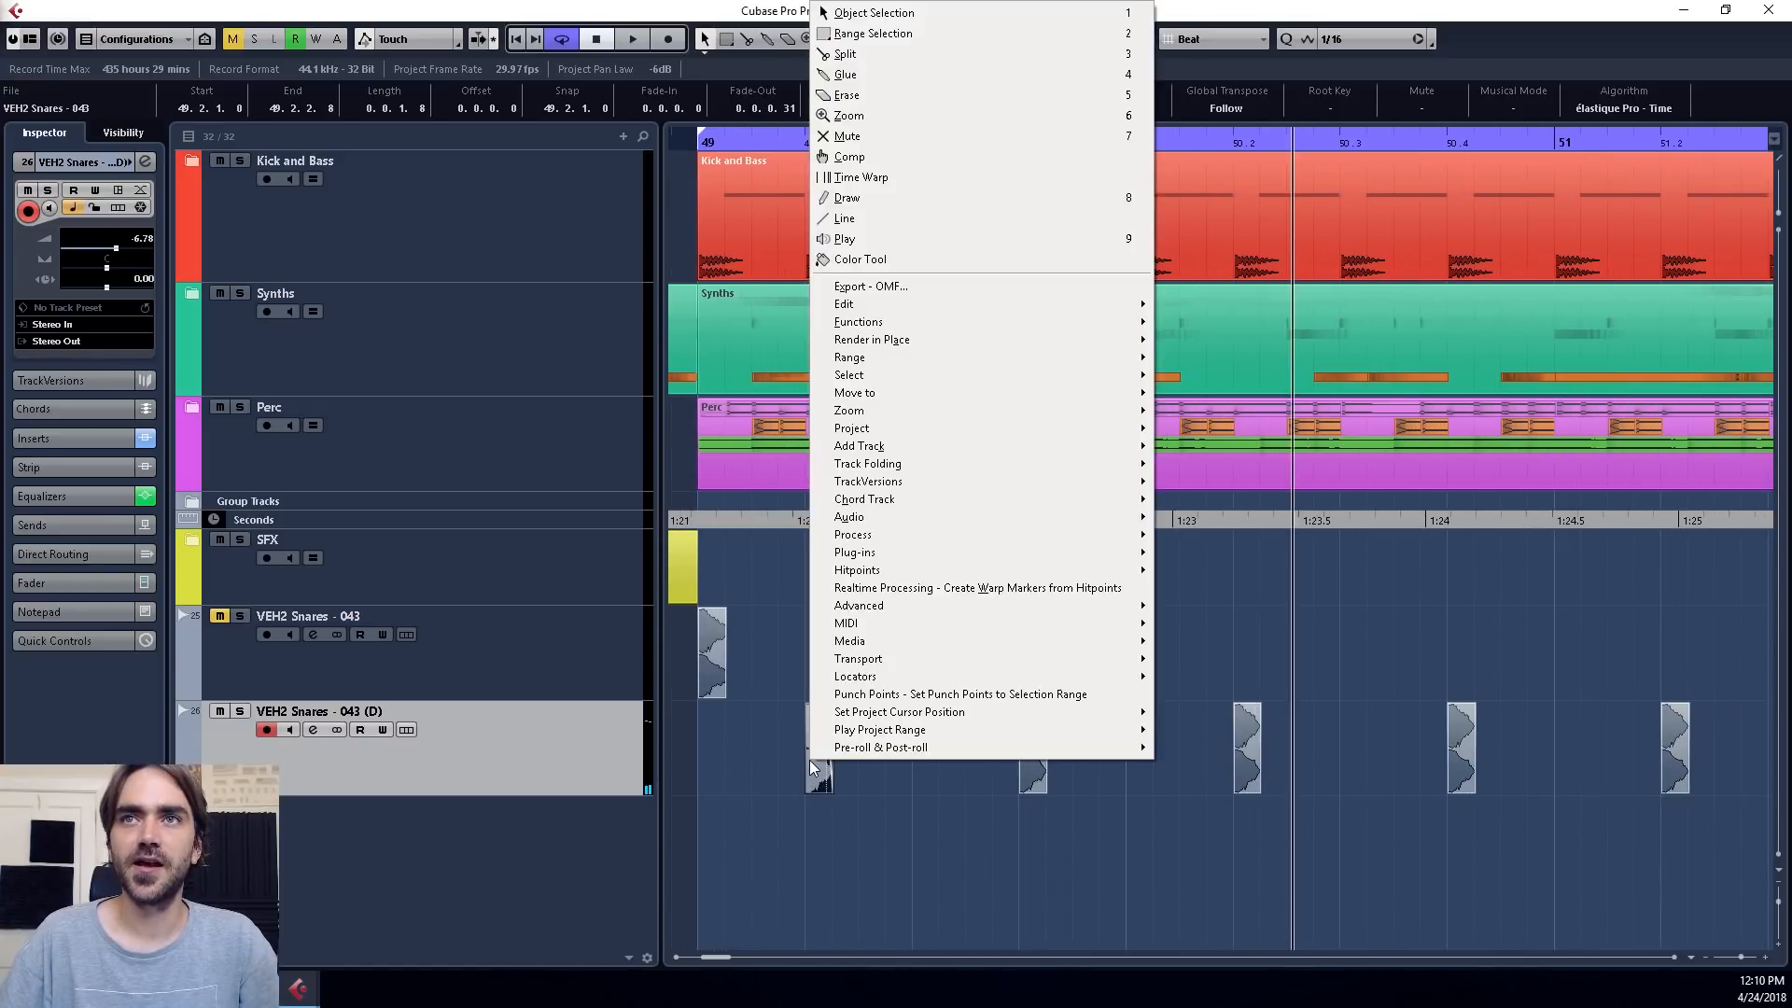
mouse_move(920, 345)
left_click(1251, 341)
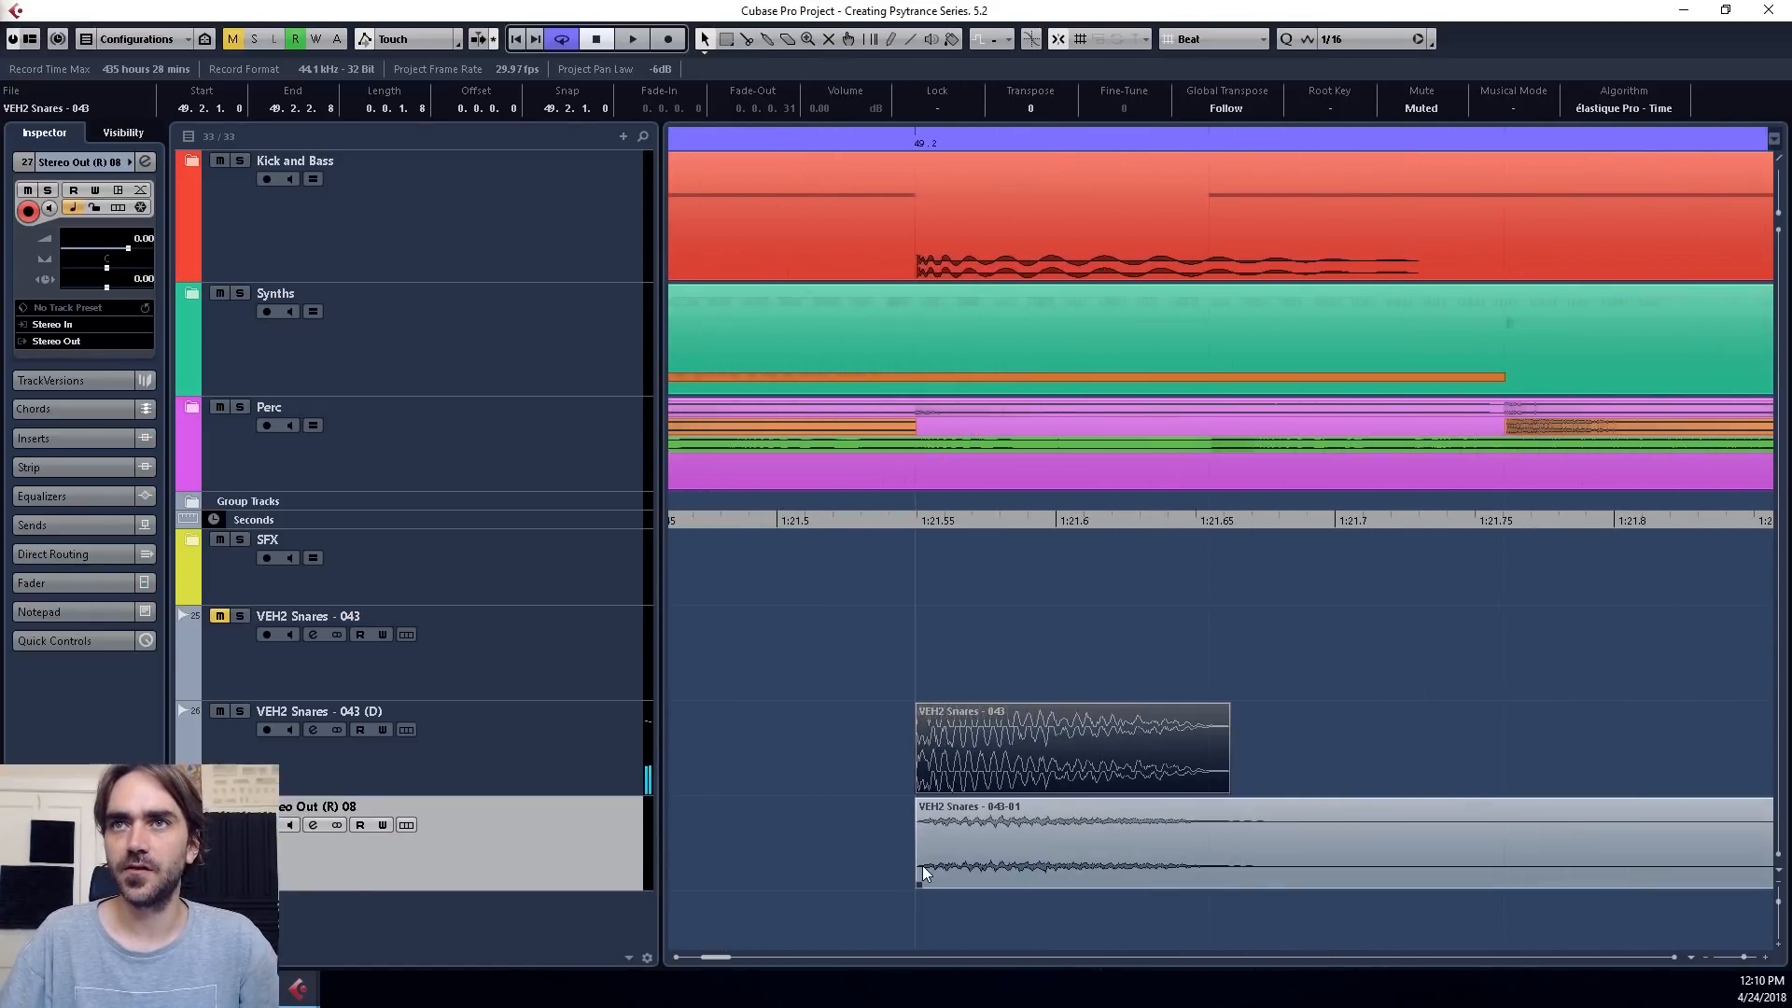
Trim the rendered snare clip's start by 0.0.0.2, realign it to 49.2, and add a short fade-in.
left_click_drag(541, 889, 602, 950)
left_click(1021, 869)
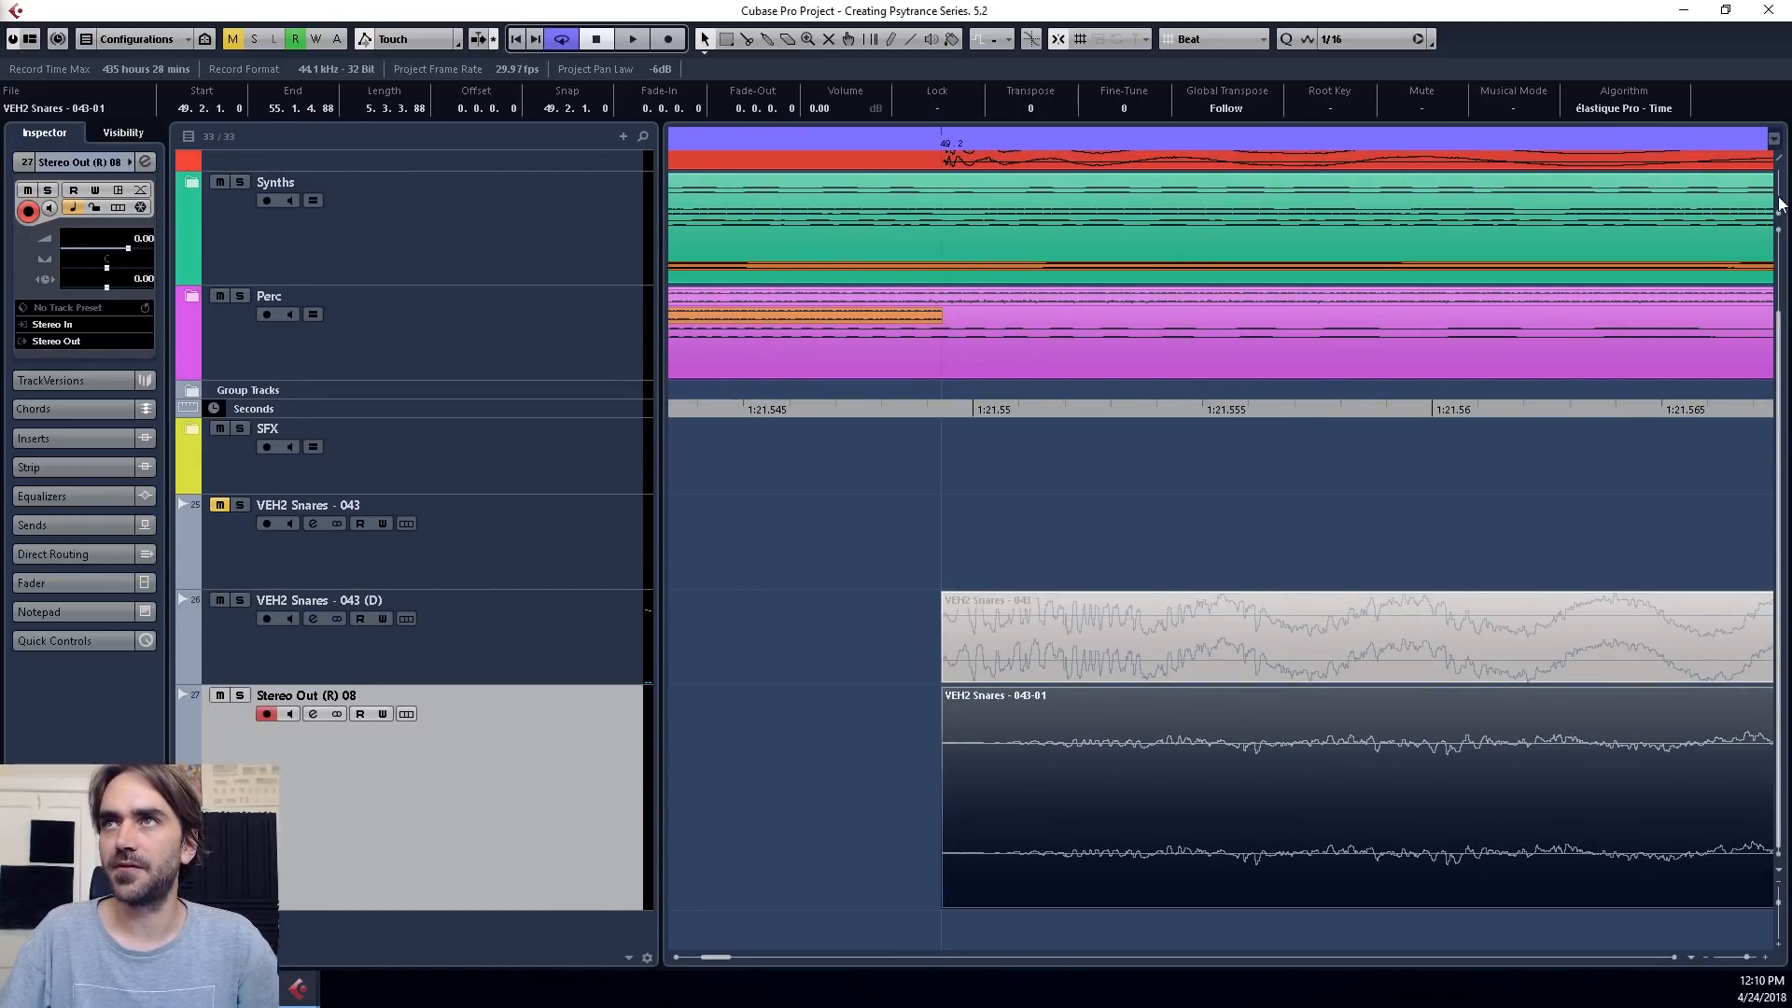
left_click_drag(1779, 215, 1778, 186)
key("g")
key("g")
key("g")
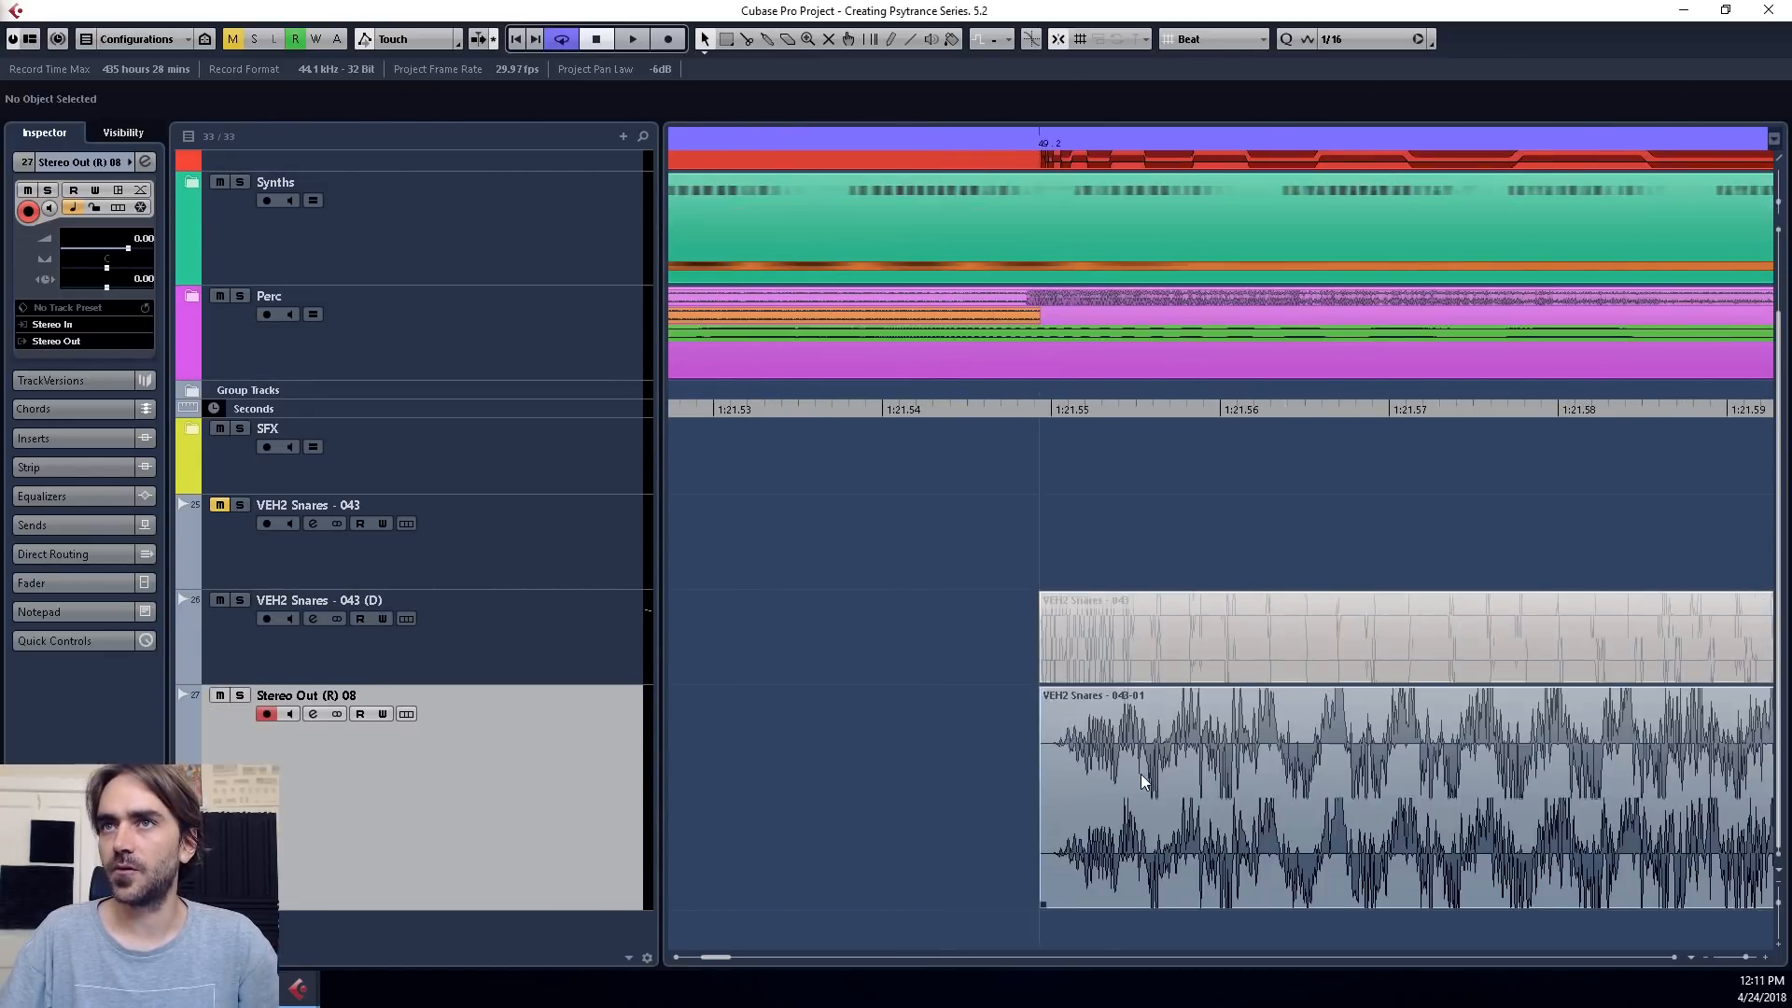
scroll(1162, 782, "up", 6)
left_click_drag(1050, 752, 822, 910)
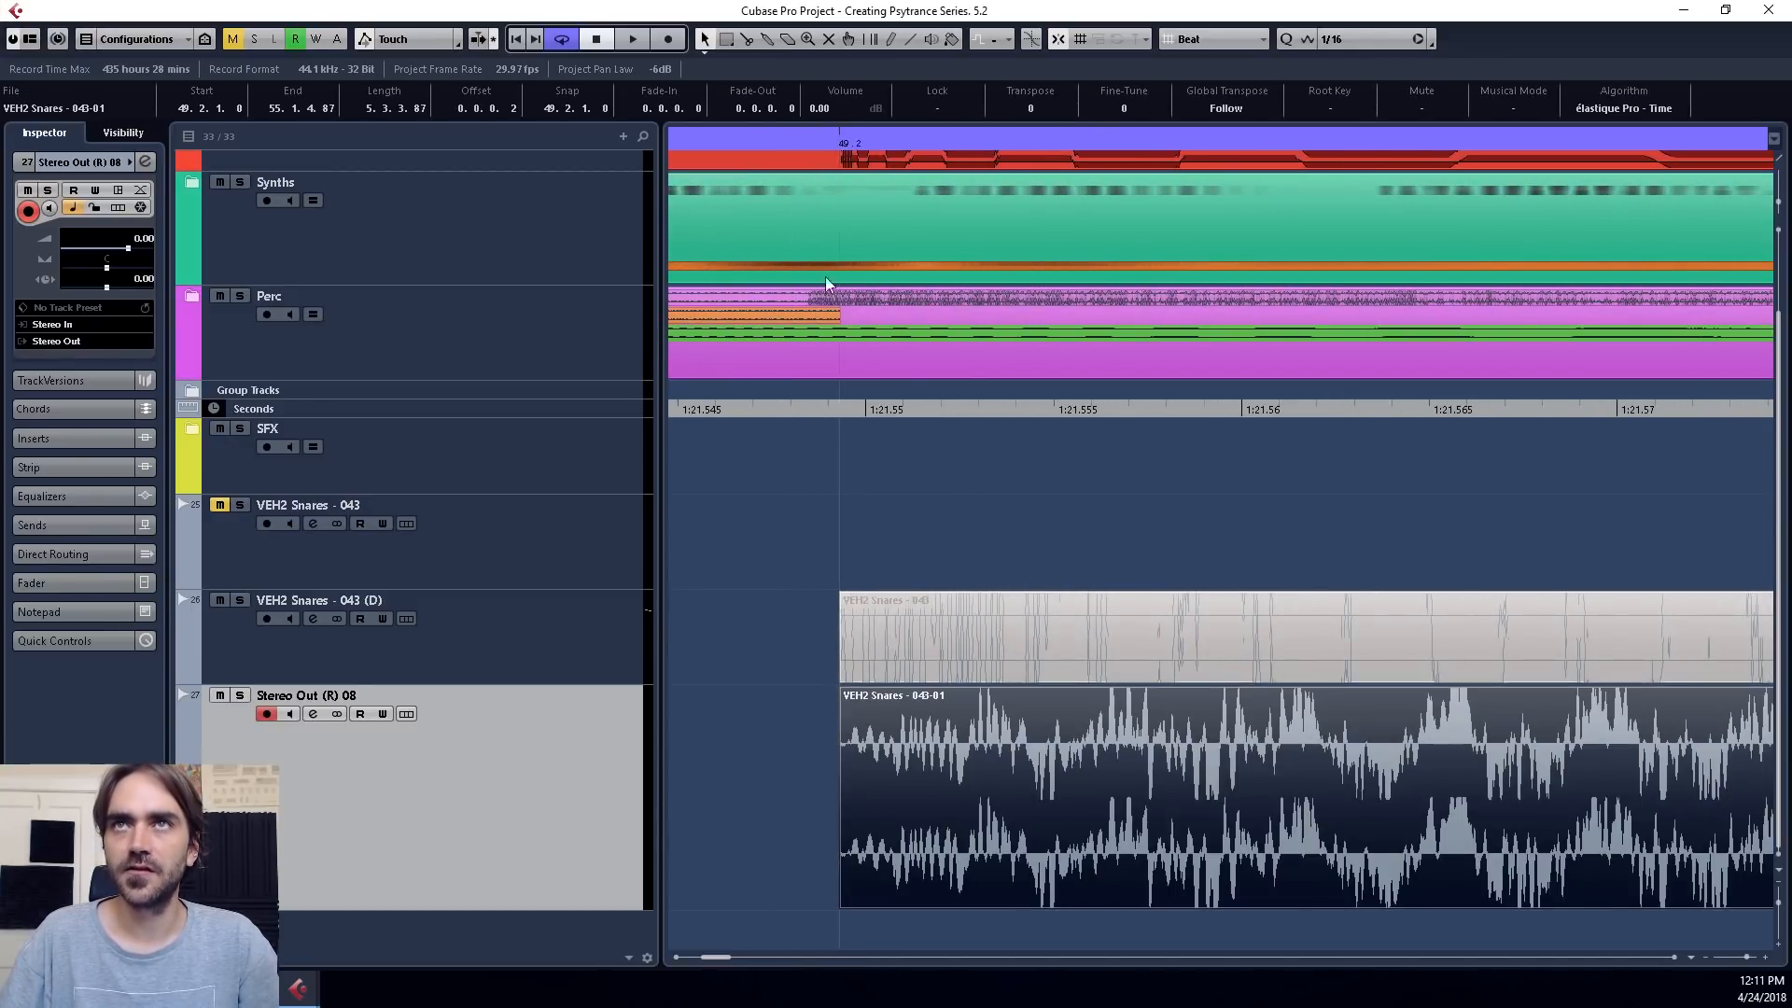
scroll(696, 109, "up", 4)
scroll(694, 108, "down", 3)
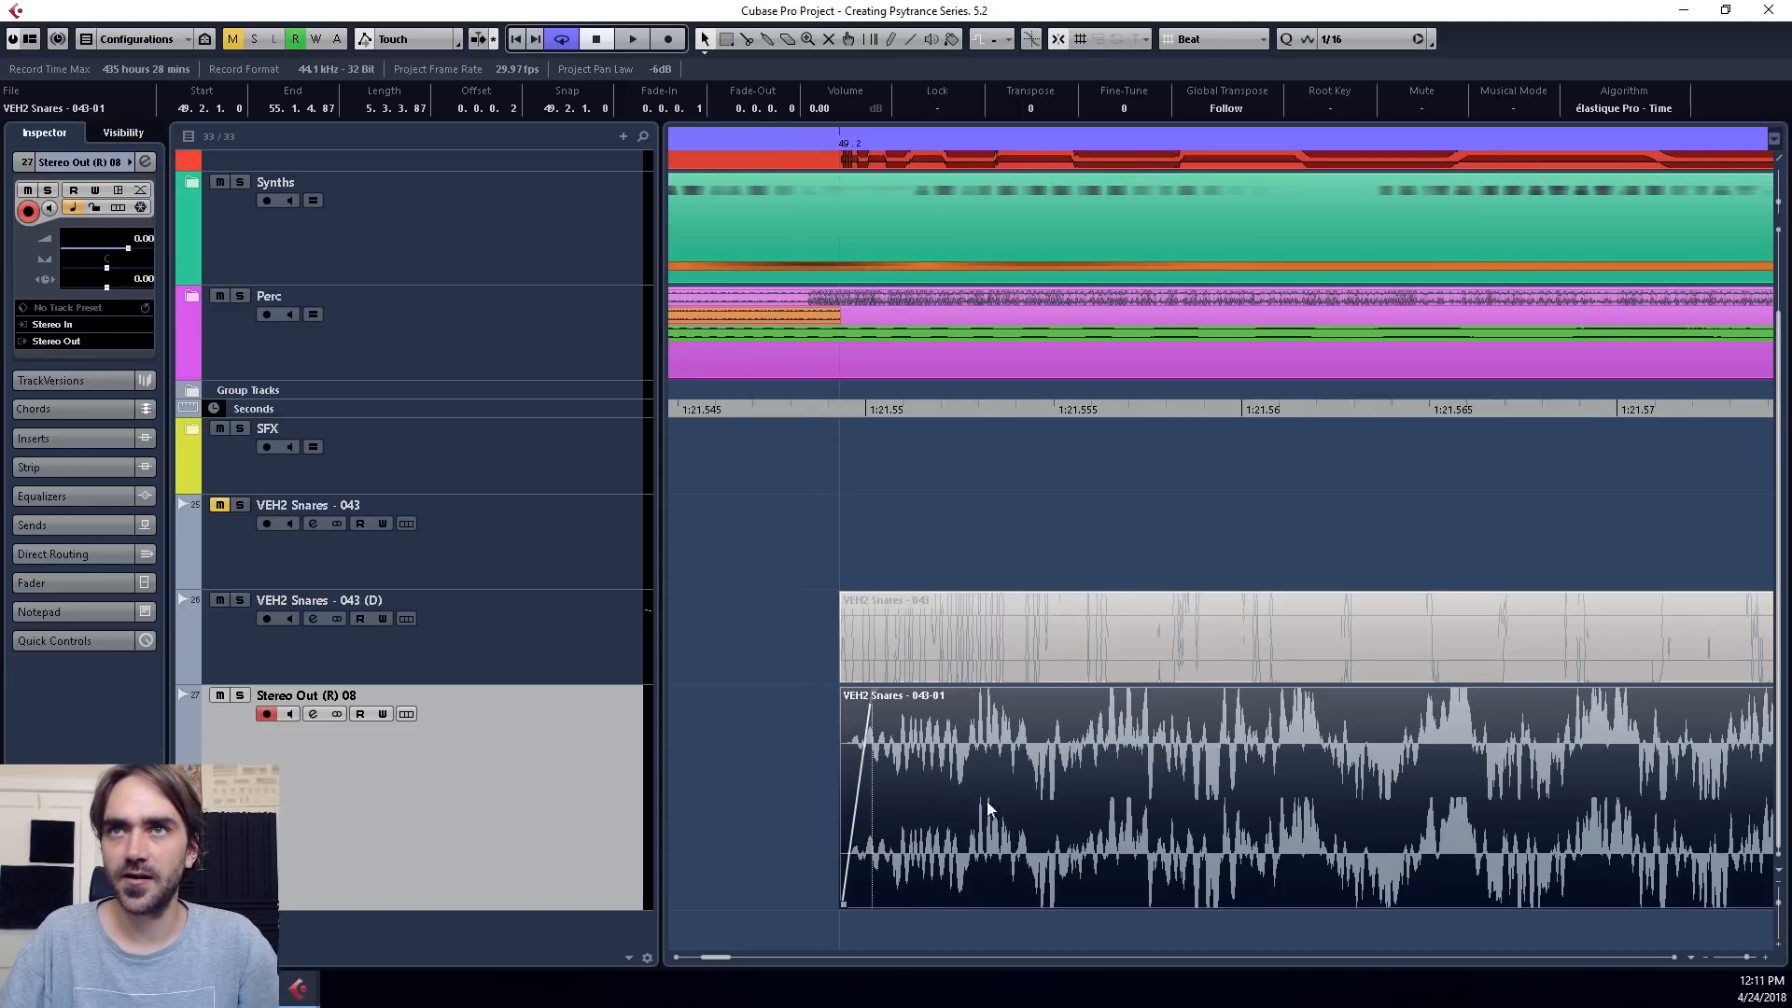
Shorten the rendered snare clip to a length of 0.0.1.69 and give it a 0.0.0.26 fade-out.
scroll(1019, 797, "down", 10)
left_click(948, 786)
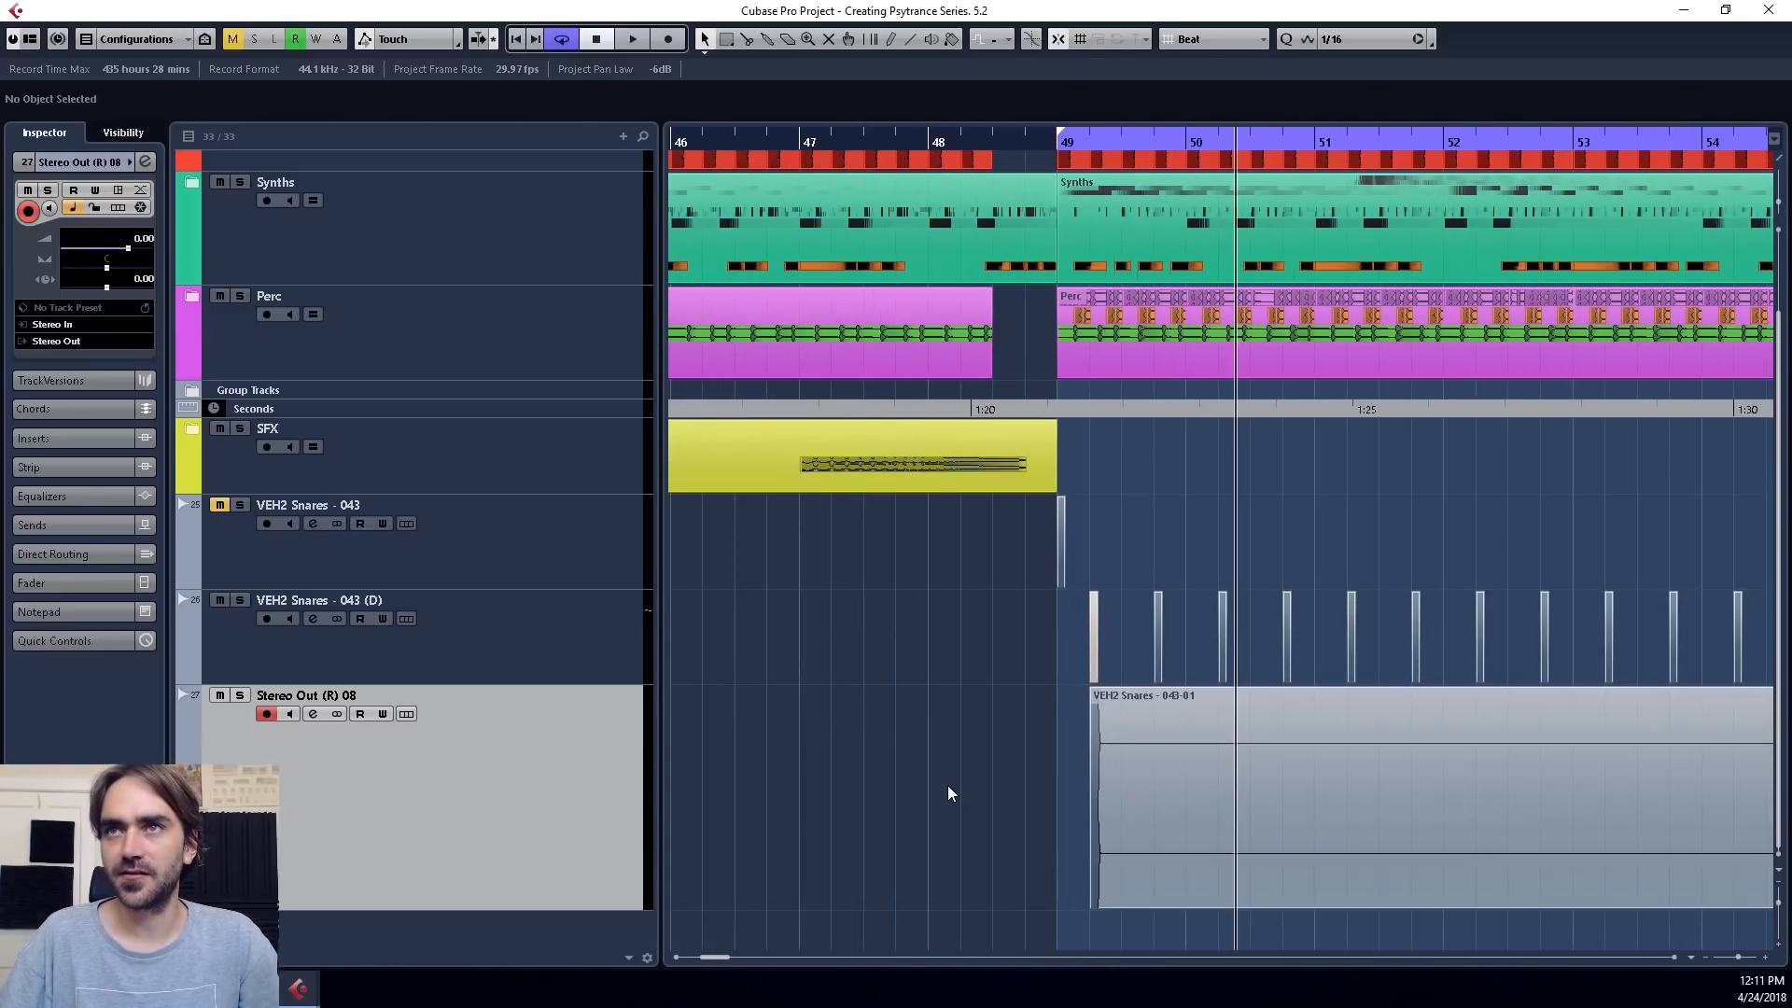
scroll(1073, 799, "right", 4)
scroll(1341, 881, "left", 3)
scroll(1593, 888, "right", 1)
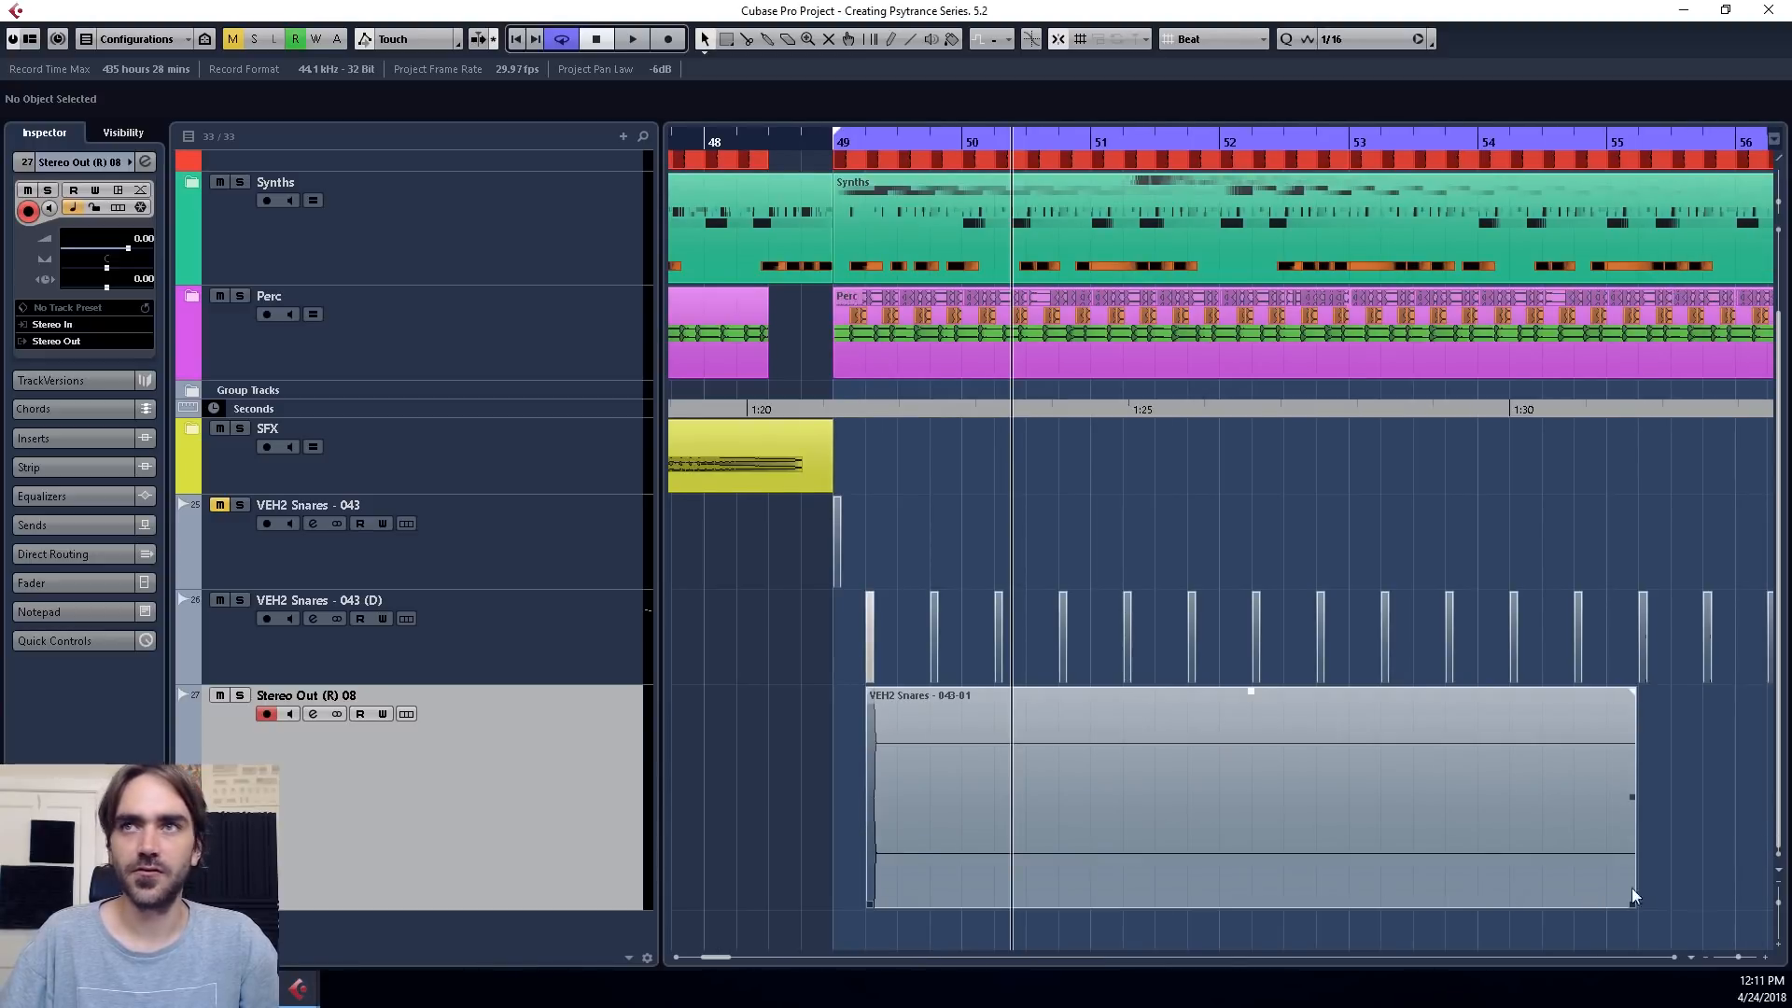
left_click_drag(1632, 905, 886, 905)
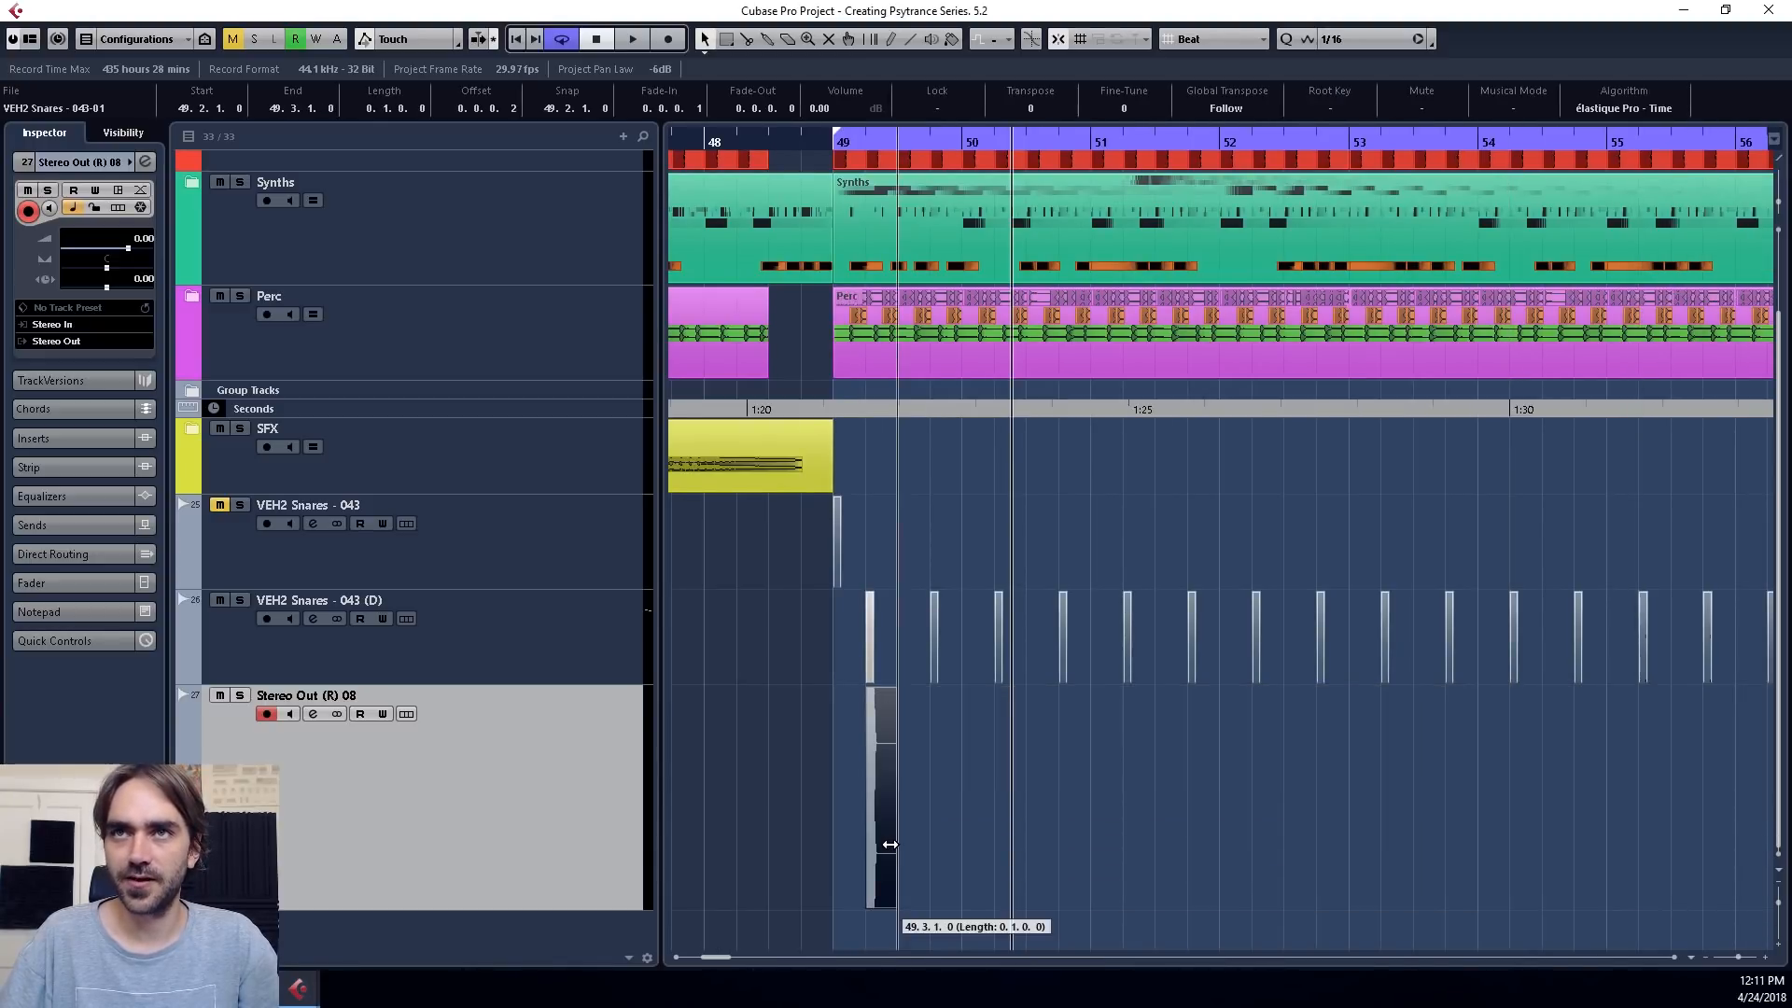
scroll(891, 737, "up", 5)
left_click_drag(839, 694, 828, 693)
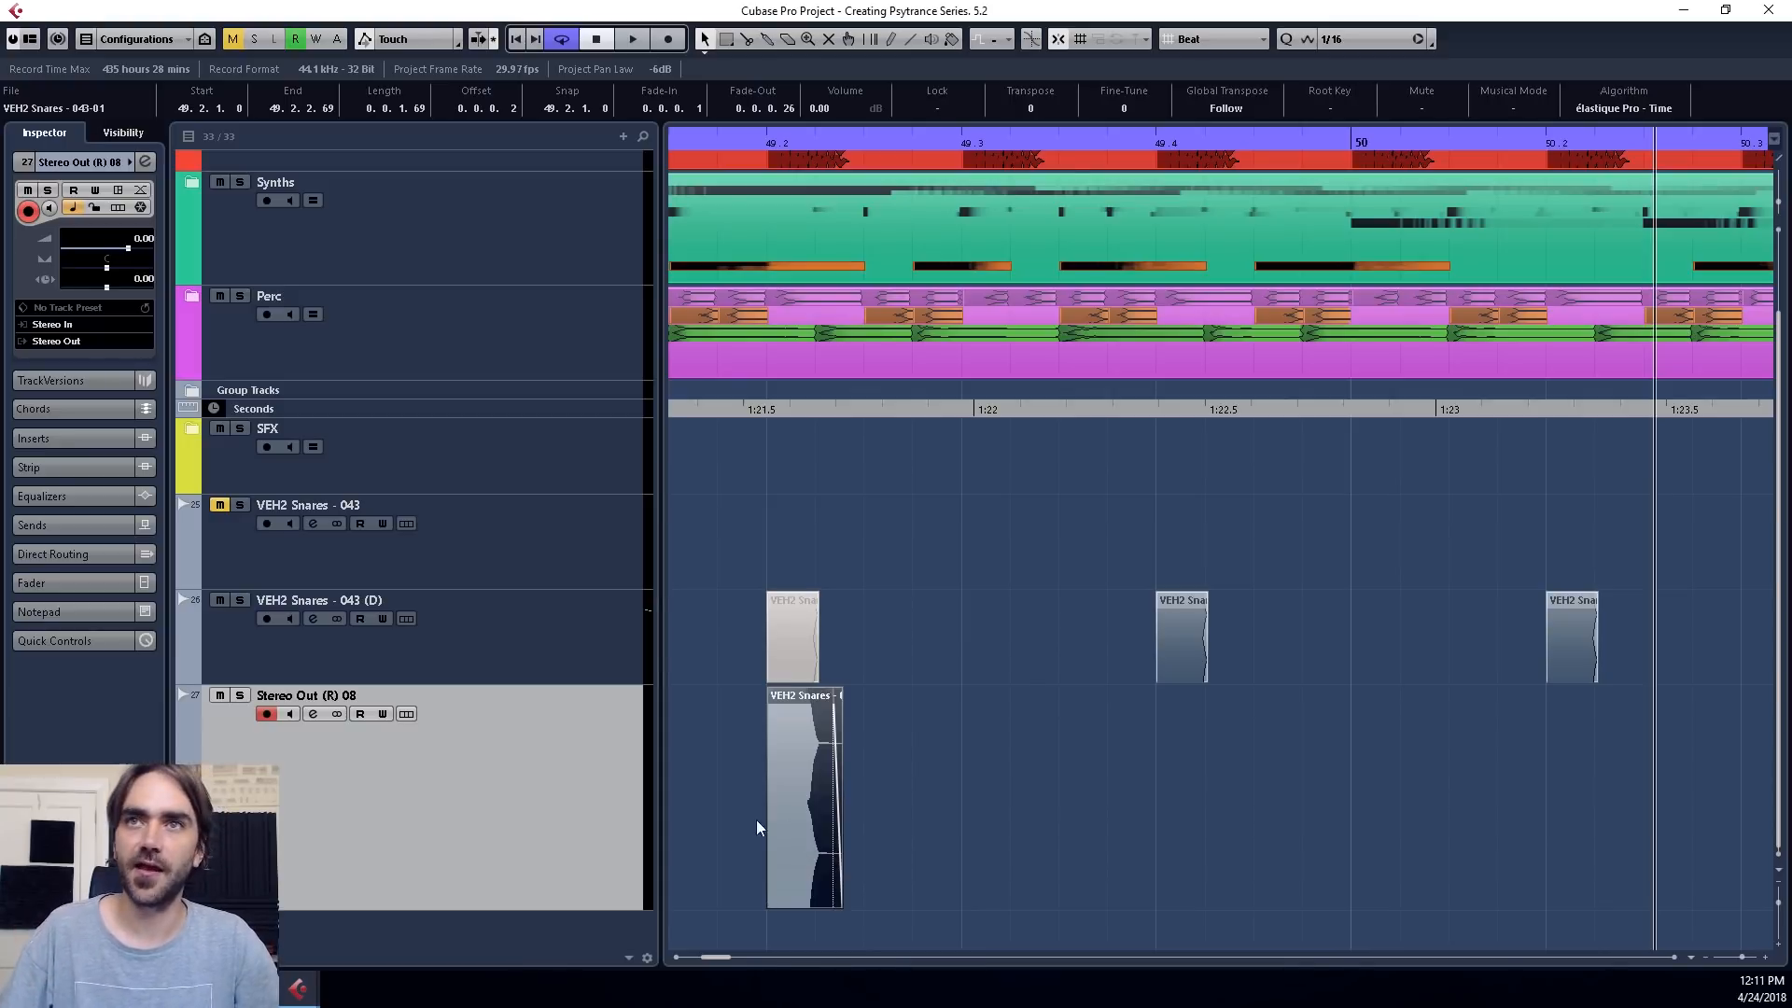
Bounce the trimmed snare clip to a new audio file, replacing the original event.
right_click(806, 821)
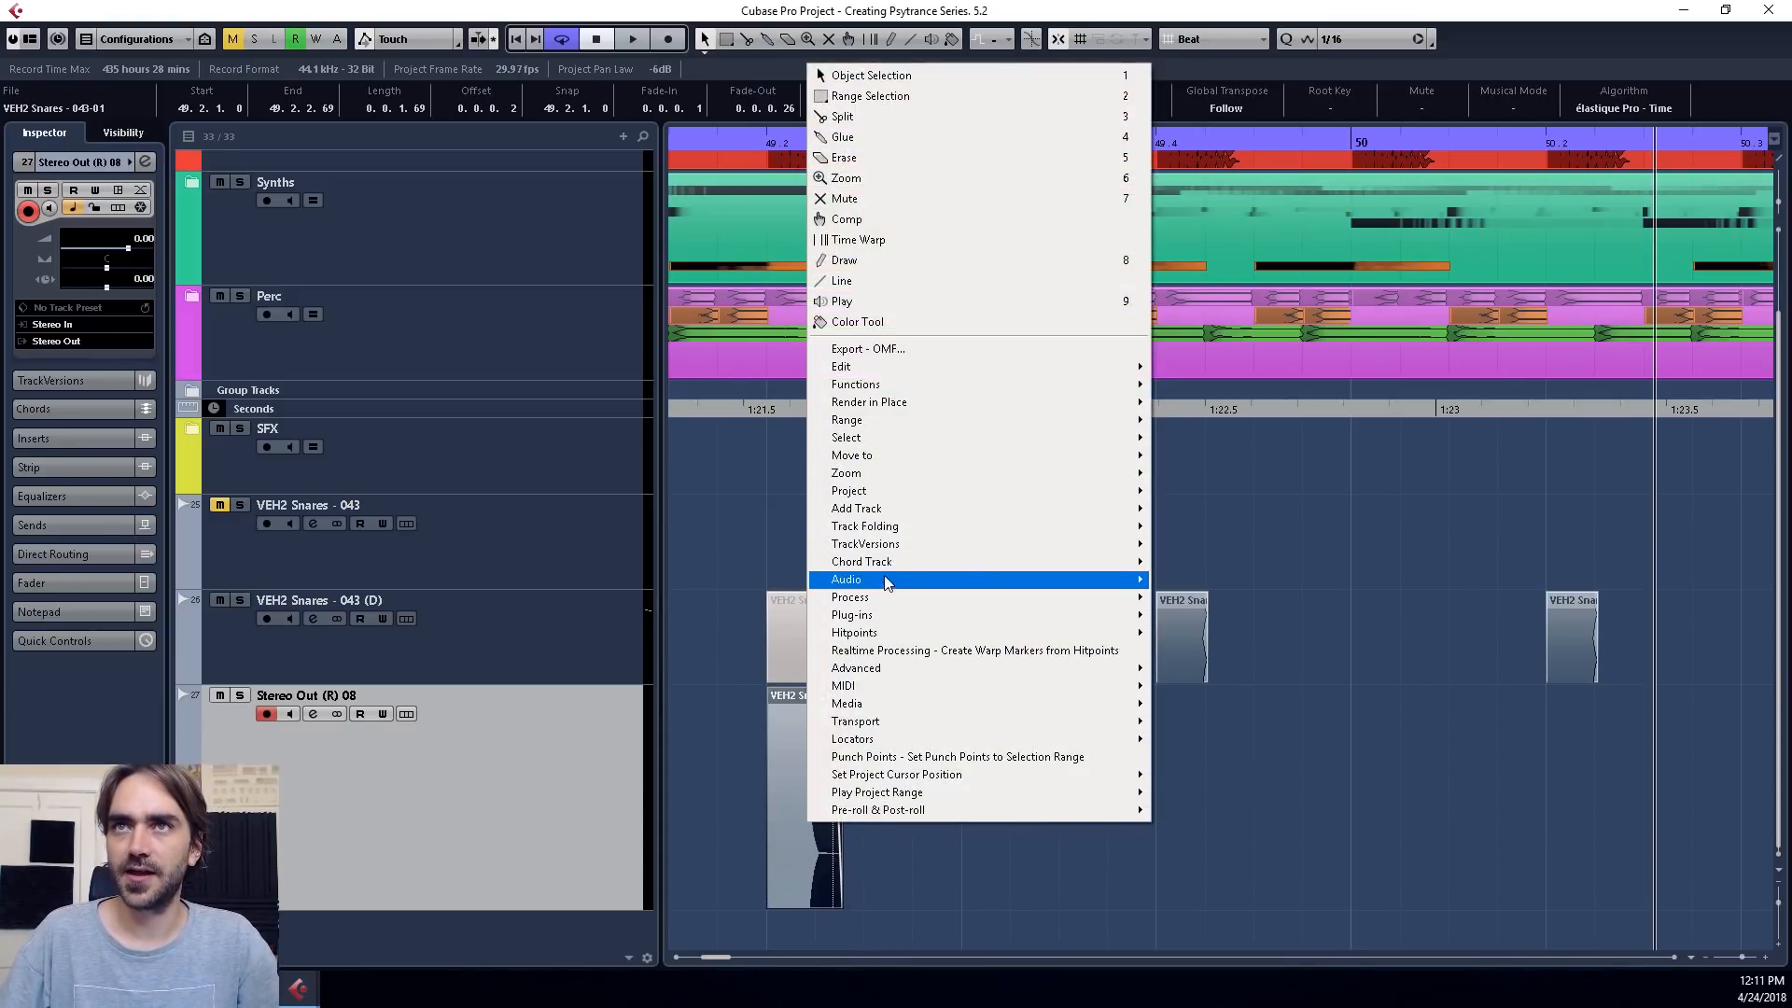
mouse_move(891, 580)
left_click(1204, 639)
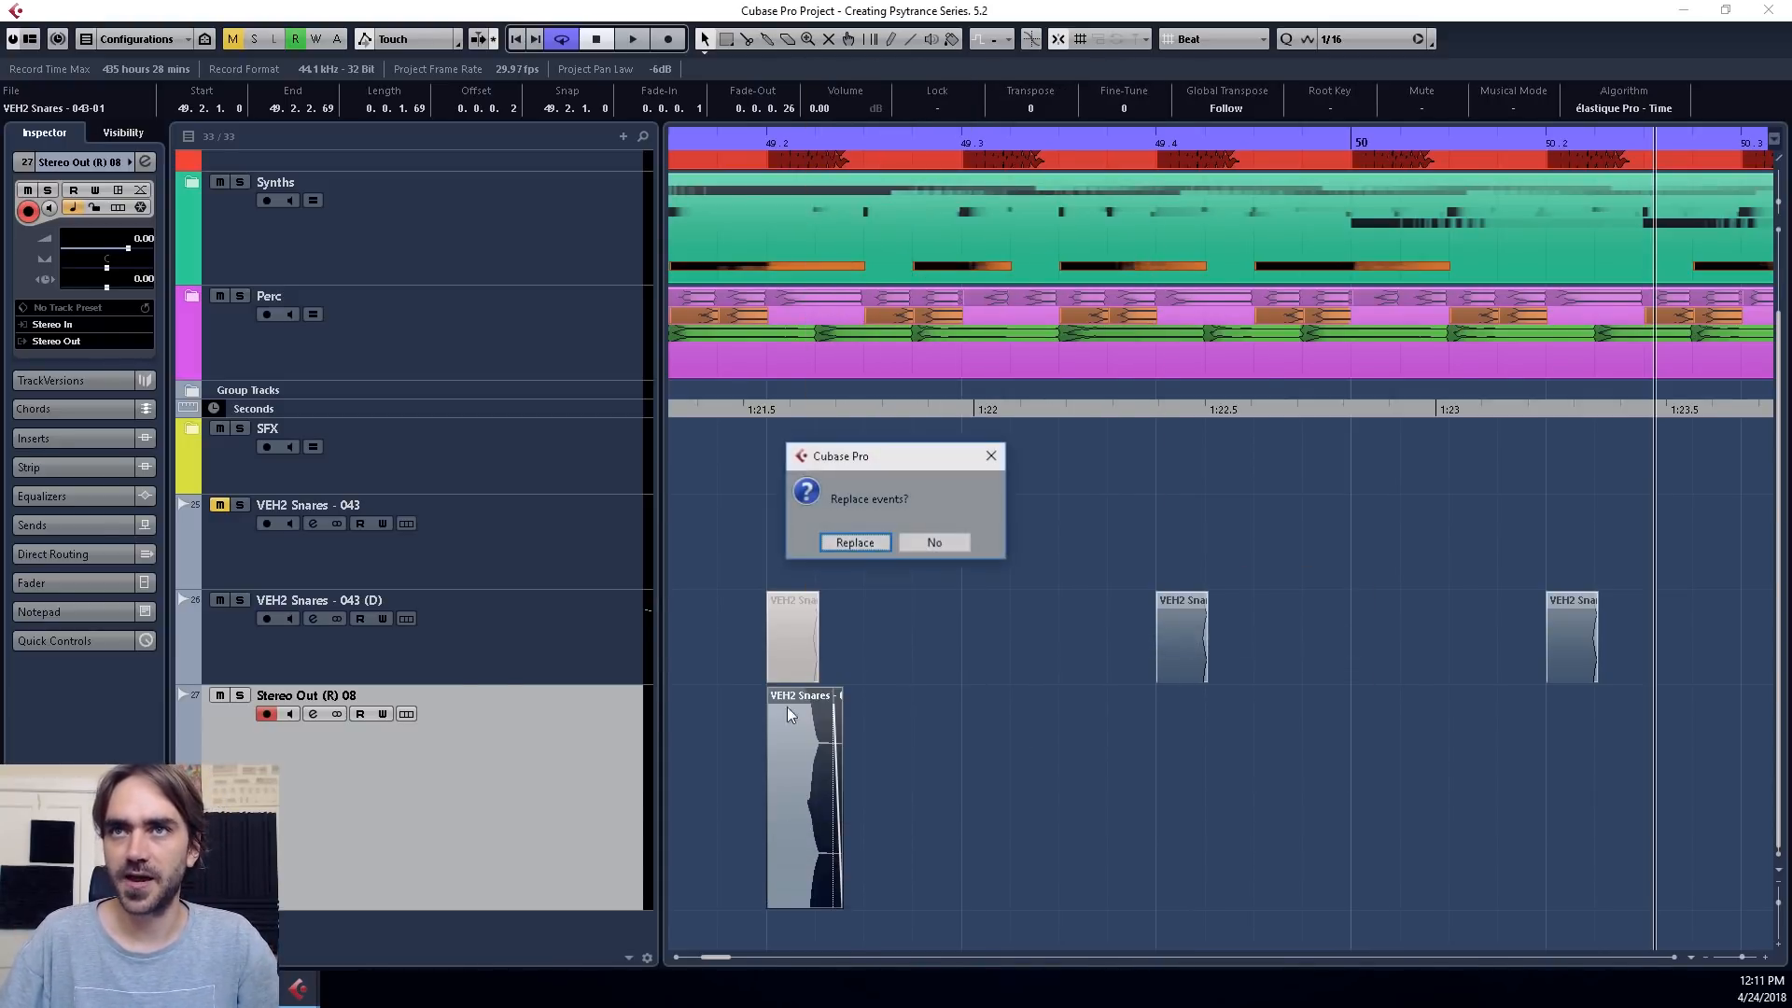
left_click(856, 542)
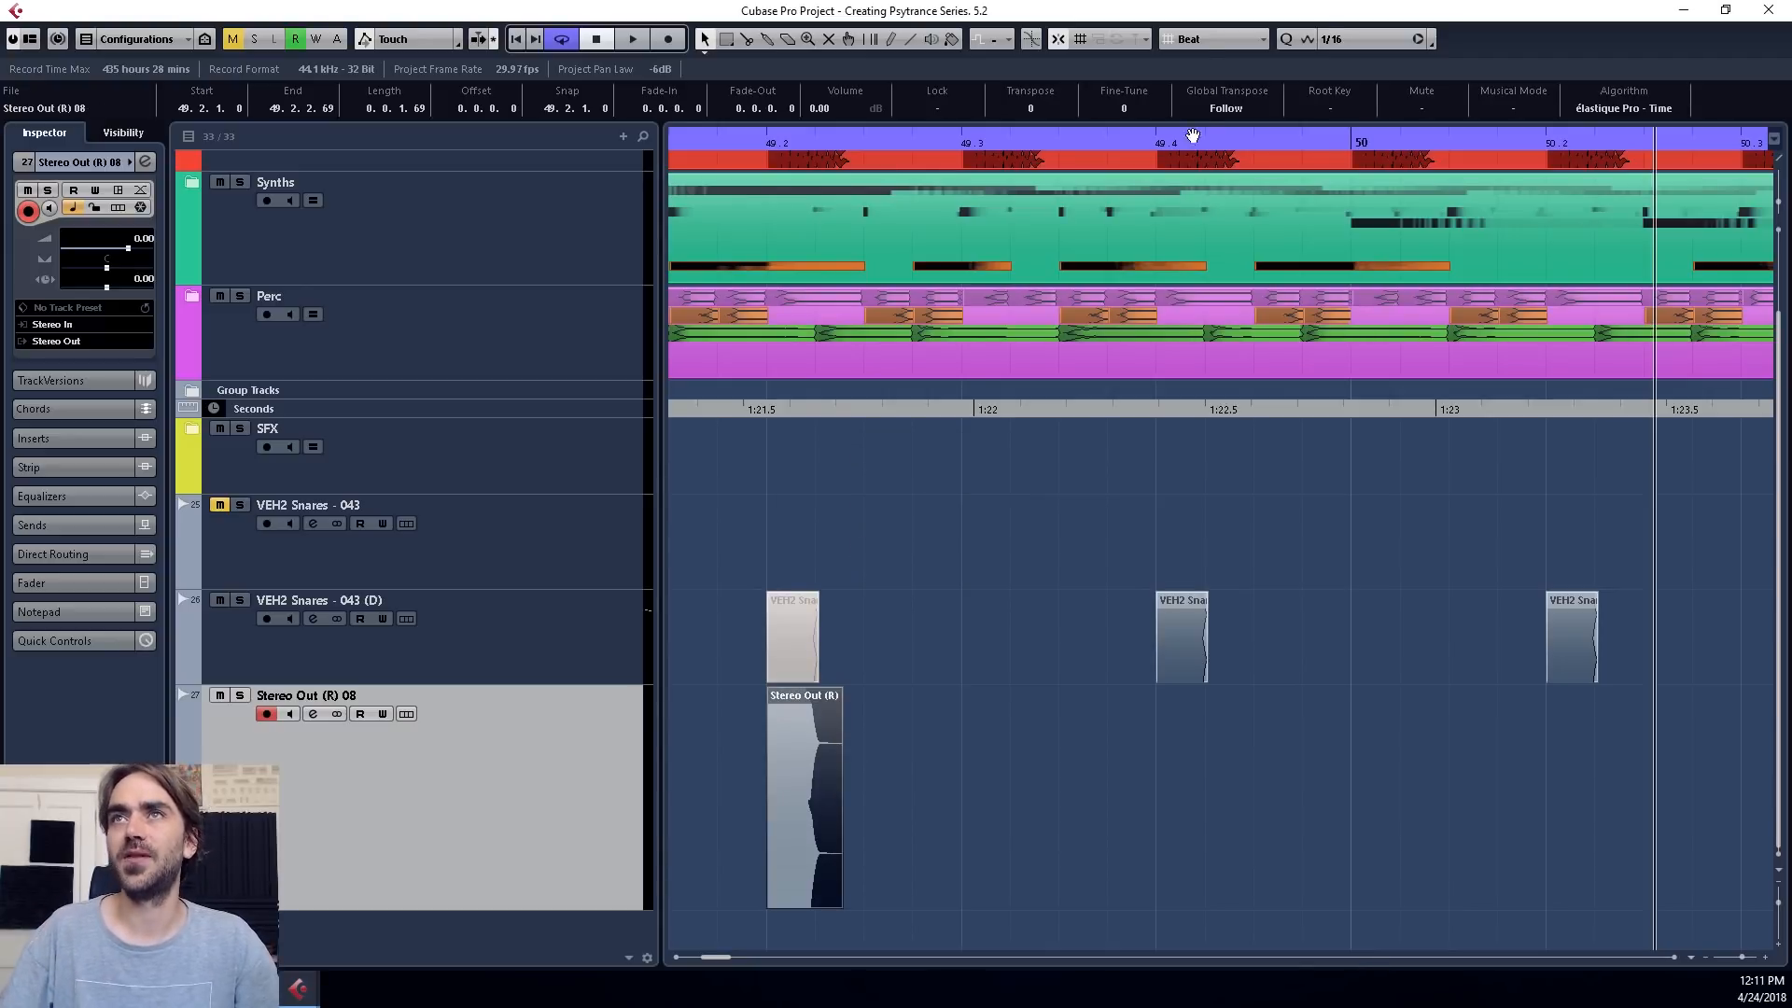
Copy the bounced snare hit to 49.4 using the Beat grid.
left_click(1226, 39)
left_click(1213, 64)
scroll(1120, 672, "down", 3)
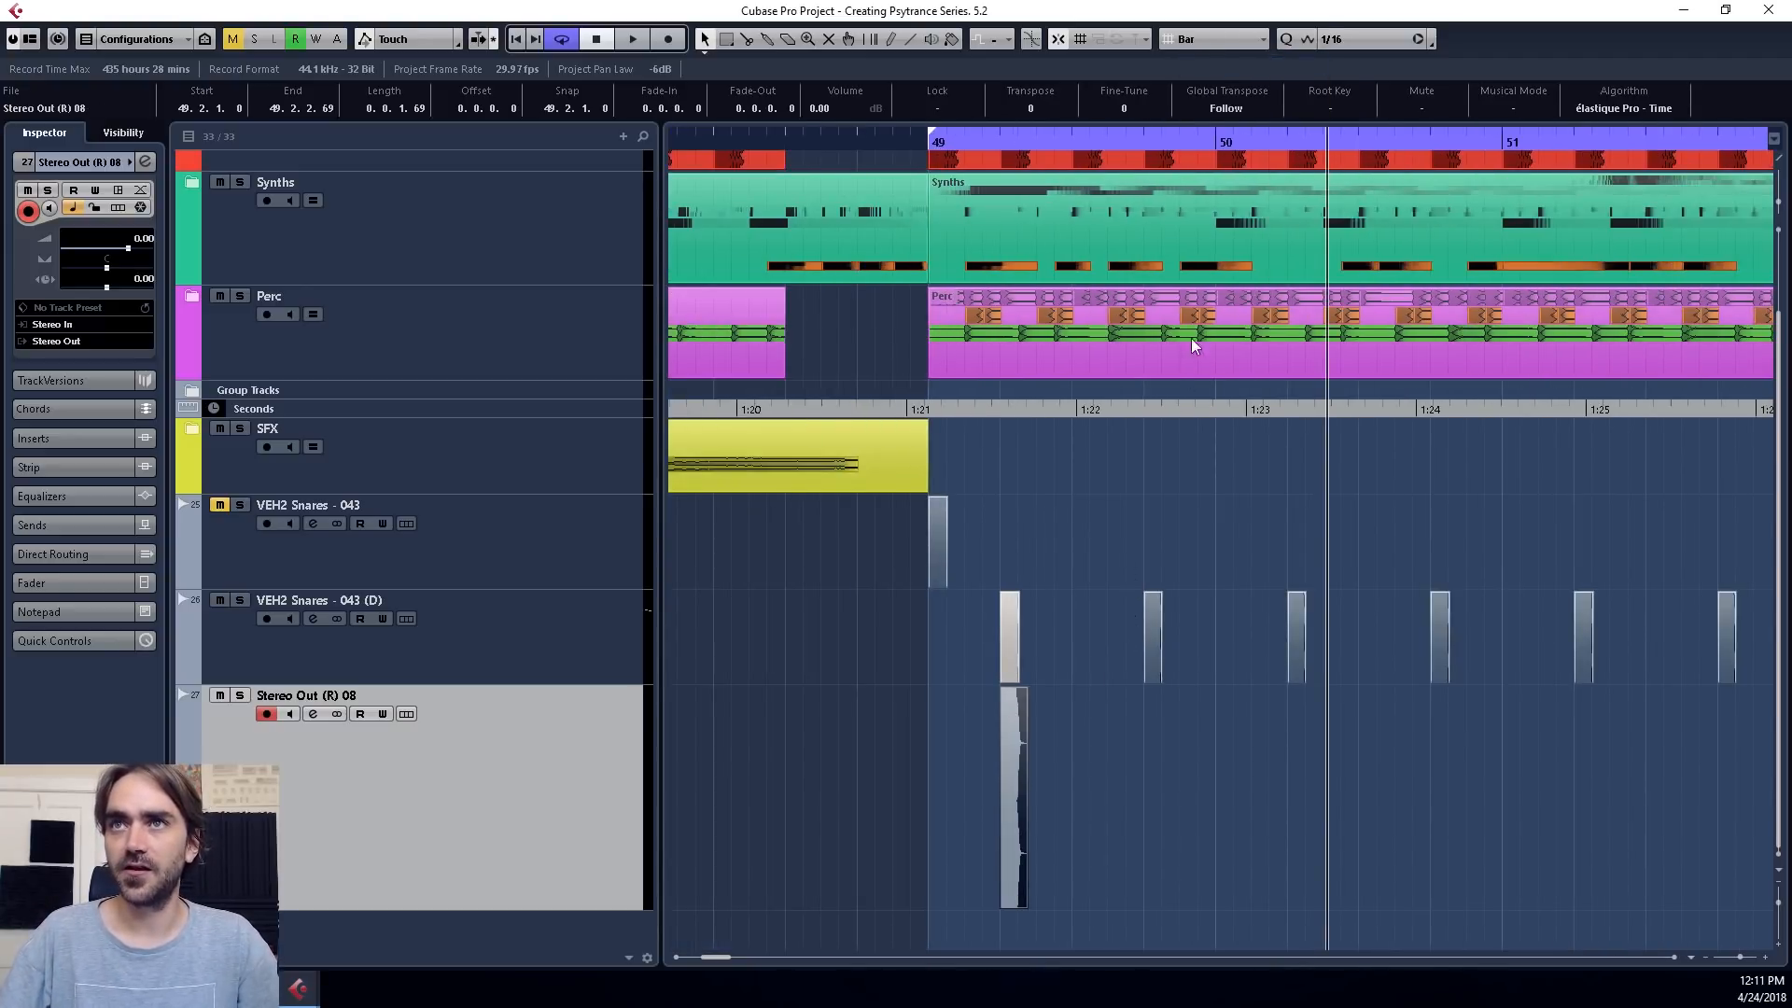
left_click(1213, 39)
left_click(1209, 82)
left_click_drag(1016, 782, 1139, 789)
scroll(780, 668, "down", 3)
Remove the VEH2 Snares - 043 (D) track and repeat the bounced snare on every second beat through bar 52.
right_click(490, 646)
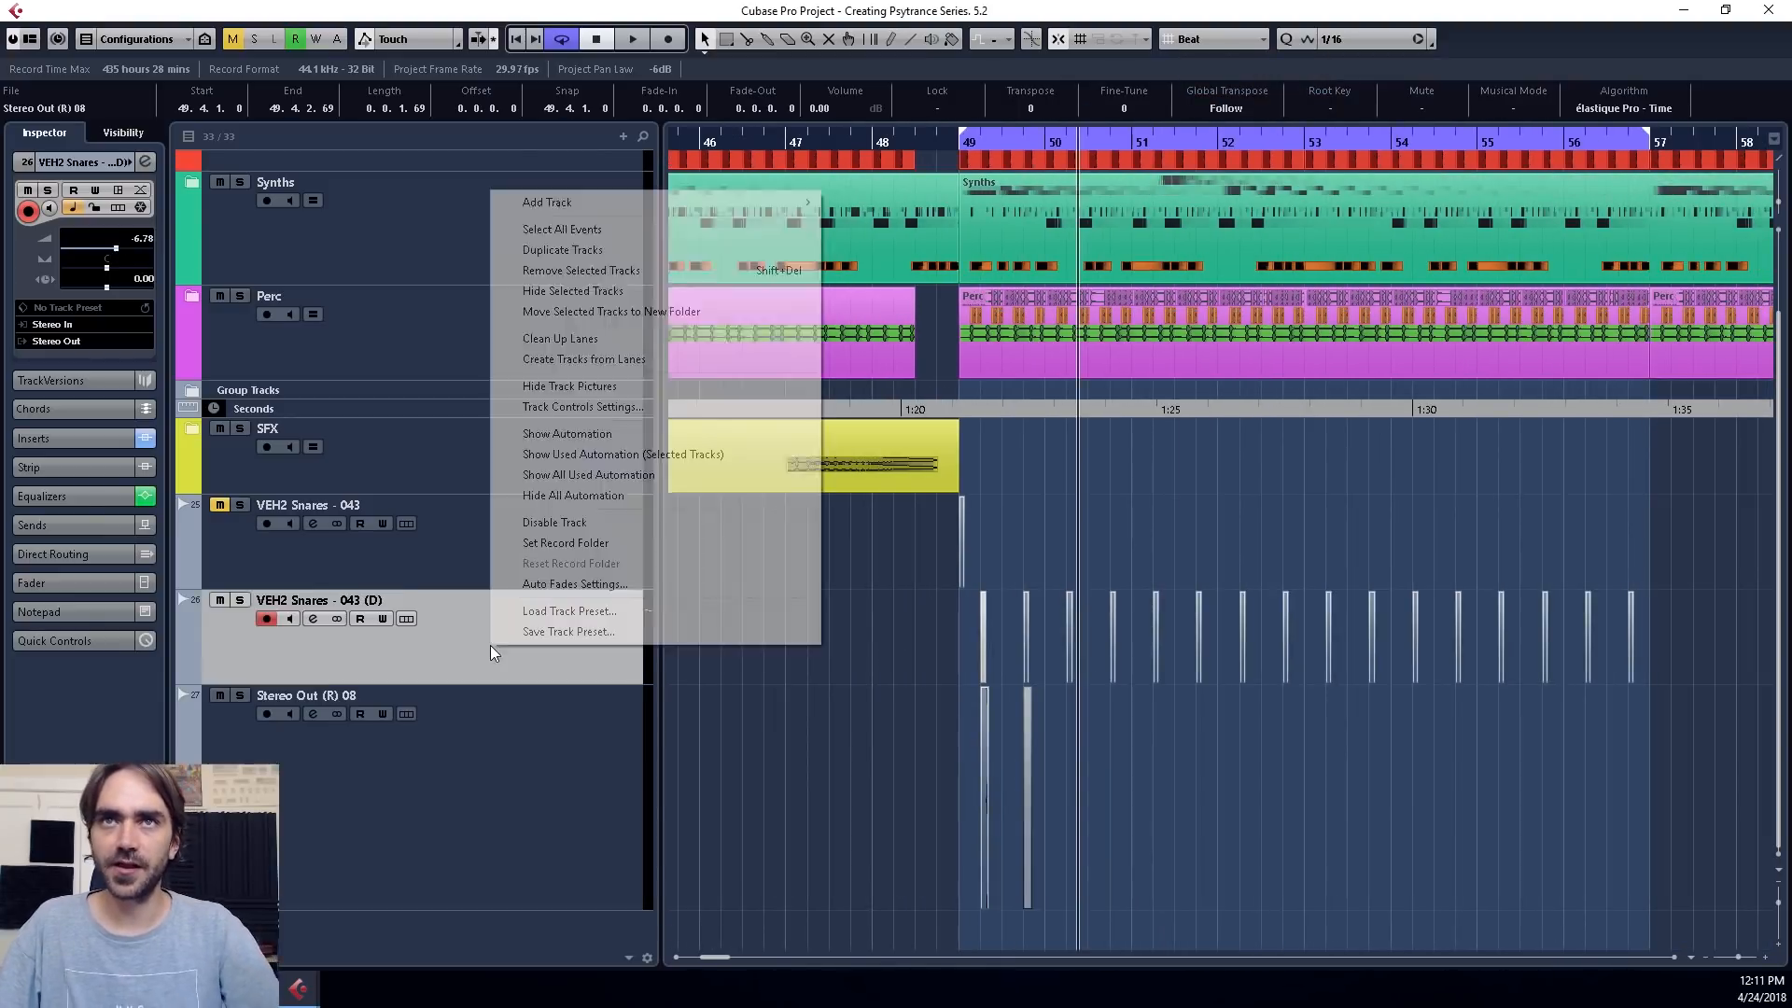
left_click(679, 271)
left_click_drag(1054, 765, 973, 830)
left_click_drag(984, 836, 1079, 845)
left_click_drag(1228, 816, 1159, 831)
left_click_drag(1374, 795, 961, 843)
Combine the snare hits into a four-bar part starting at bar 49 and copy it to fill through bar 64.
right_click(983, 849)
mouse_move(1213, 604)
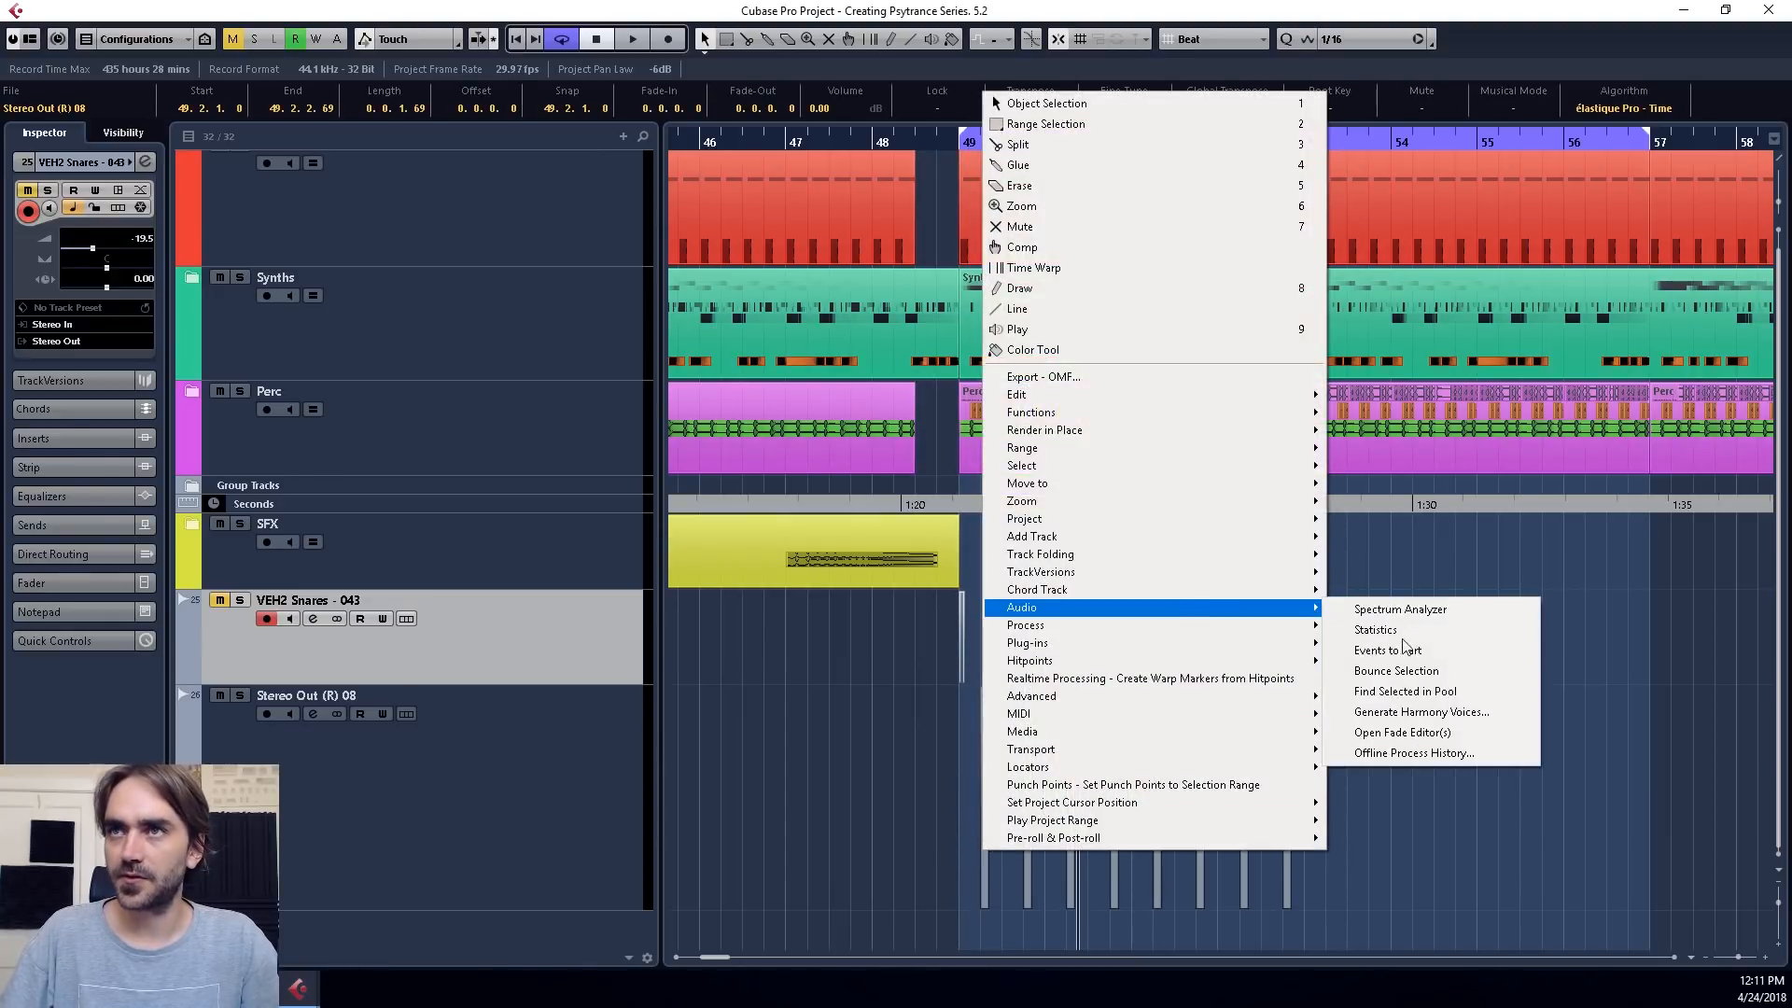
left_click(1401, 653)
left_click_drag(1045, 845, 1389, 847)
left_click_drag(606, 911, 607, 791)
scroll(792, 831, "down", 3)
left_click_drag(1222, 864, 1241, 745)
left_click_drag(1241, 745, 1241, 745)
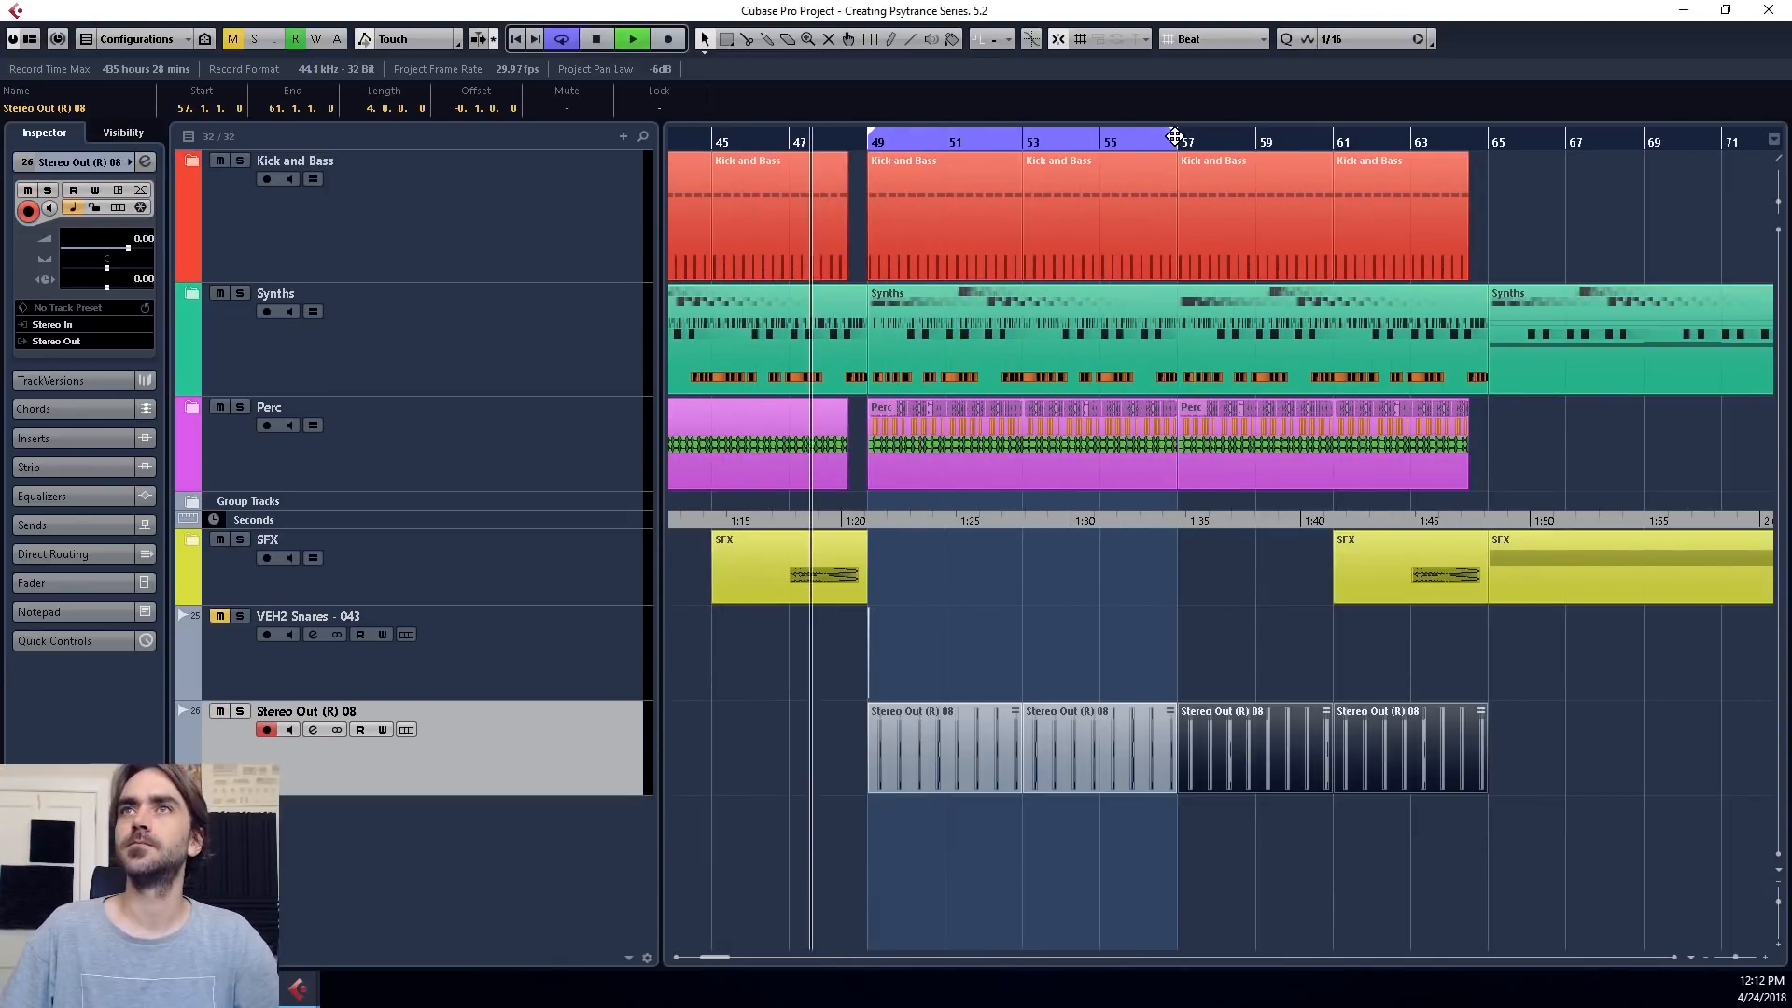
Extend the cycle range to bar 65 and set the Stereo Out (R) 08 track's volume to -4.30 dB.
mouse_move(1178, 133)
left_mouse_down()
mouse_move(1372, 168)
mouse_move(1486, 164)
left_mouse_up()
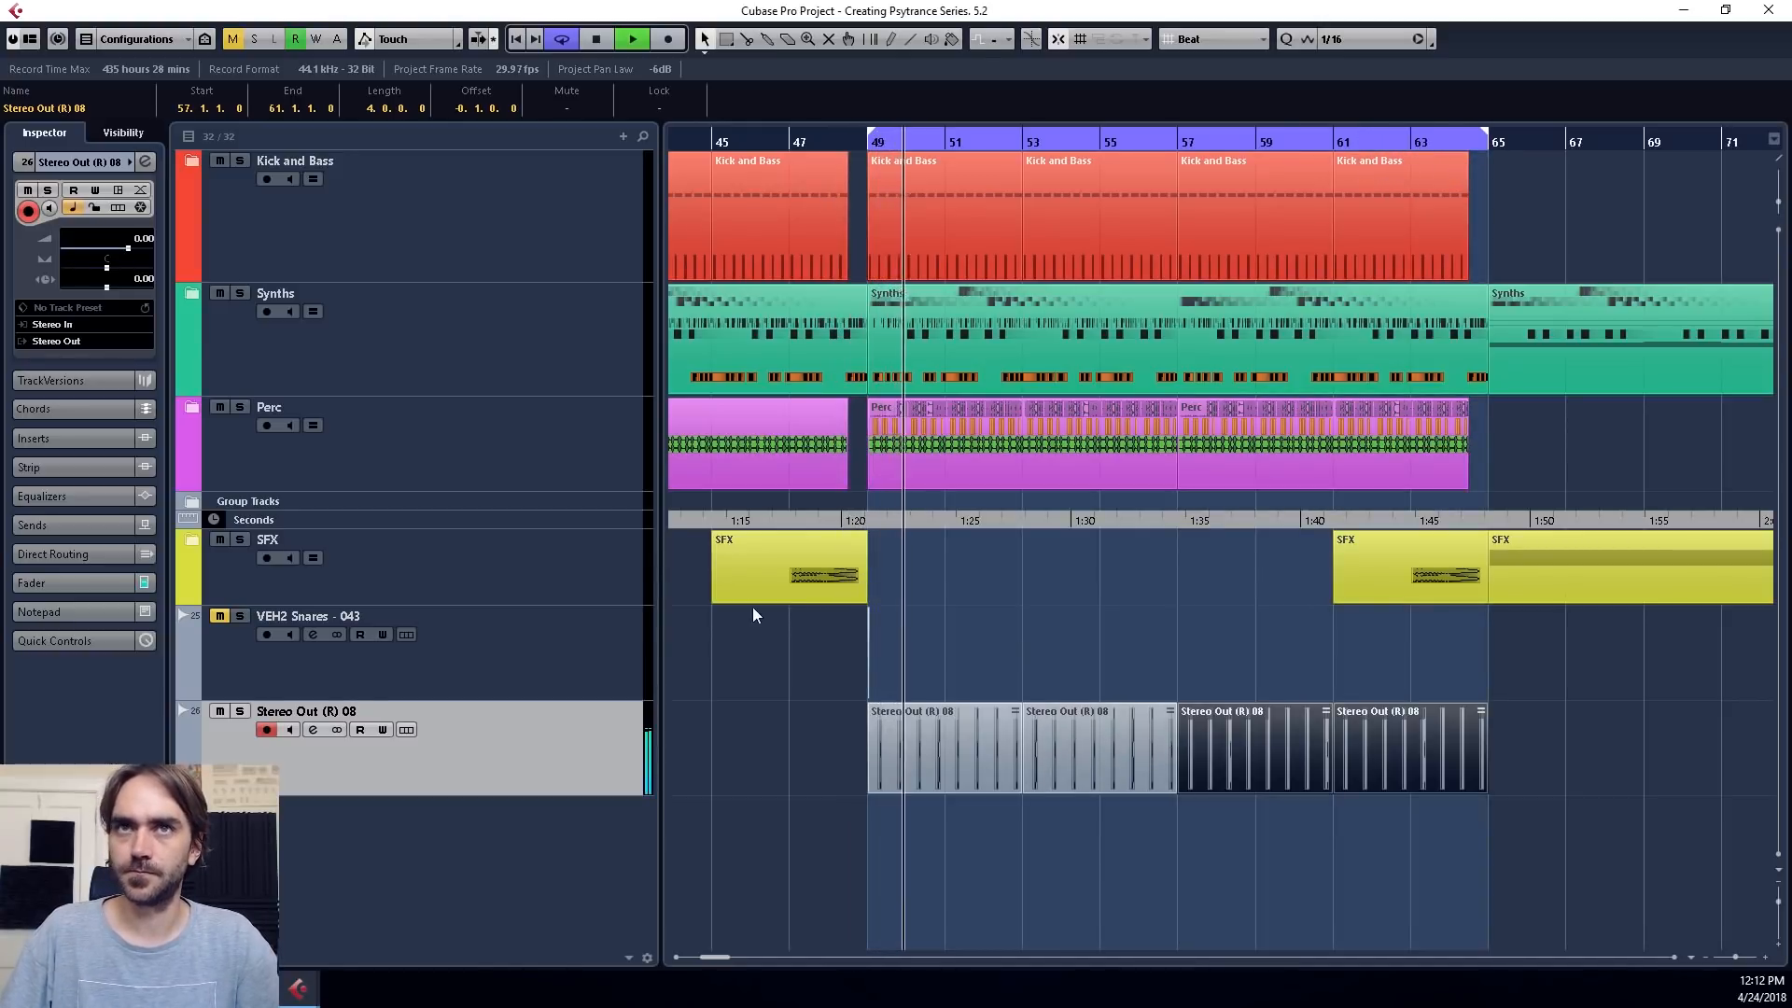
left_click_drag(130, 249, 126, 244)
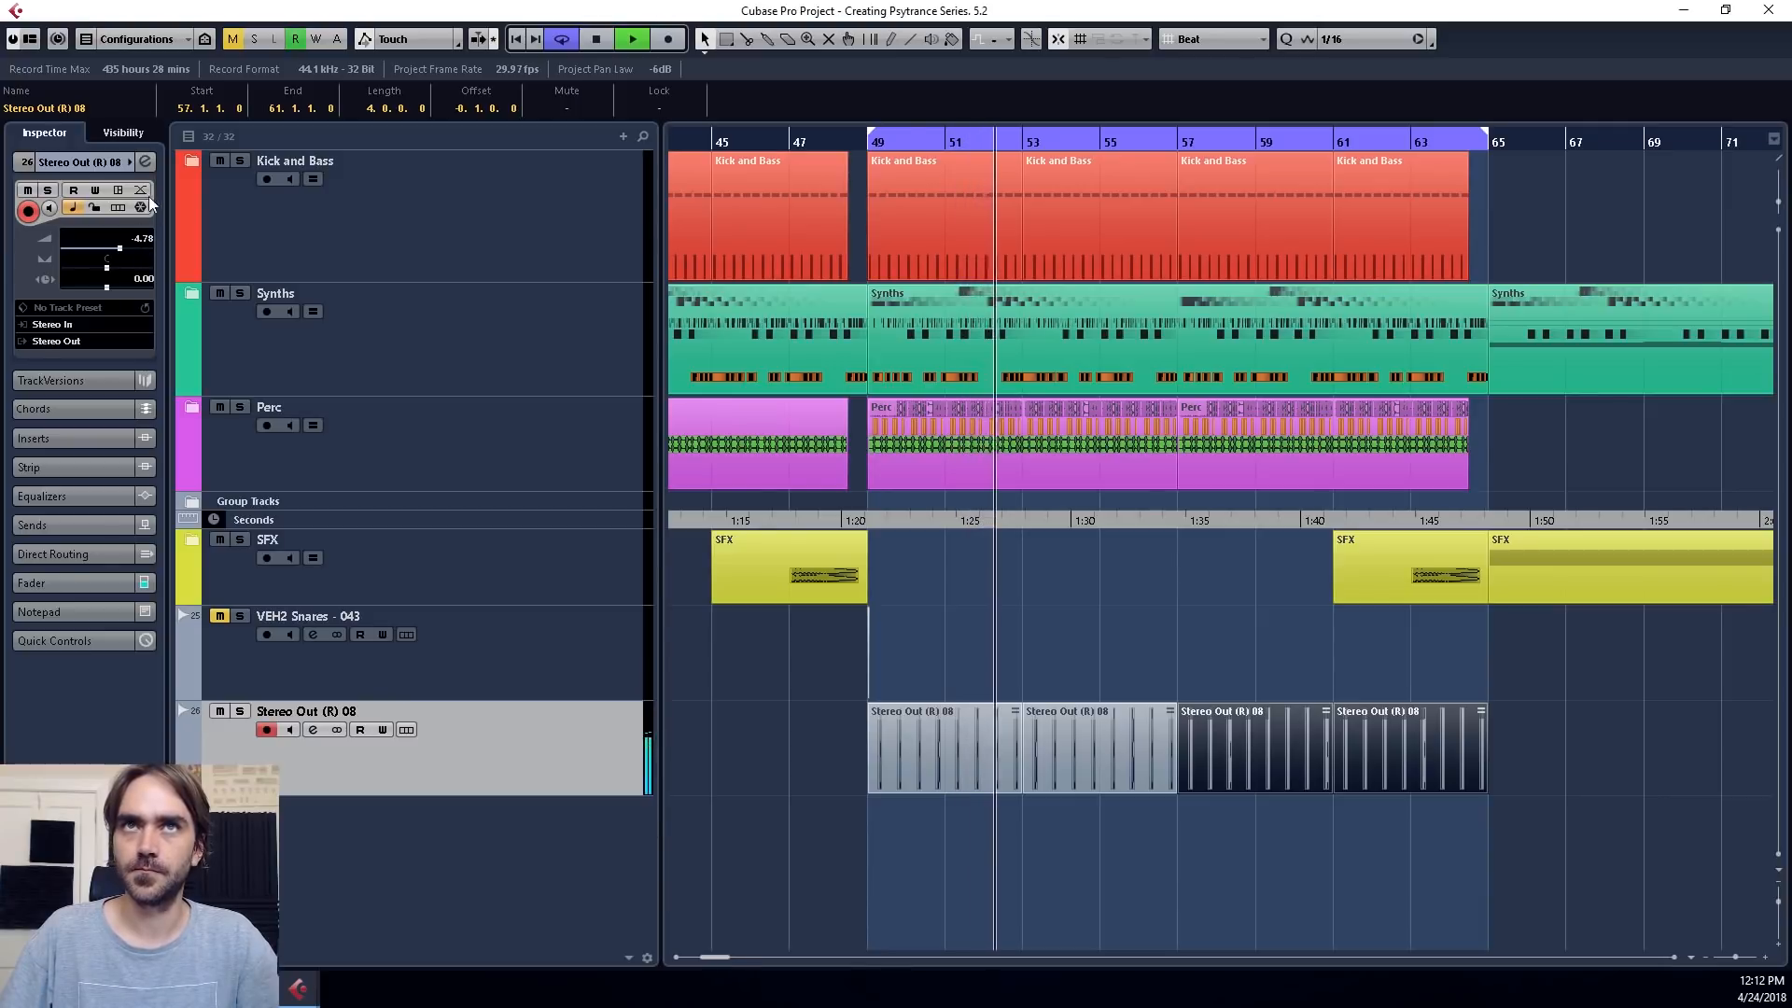
left_click(313, 729)
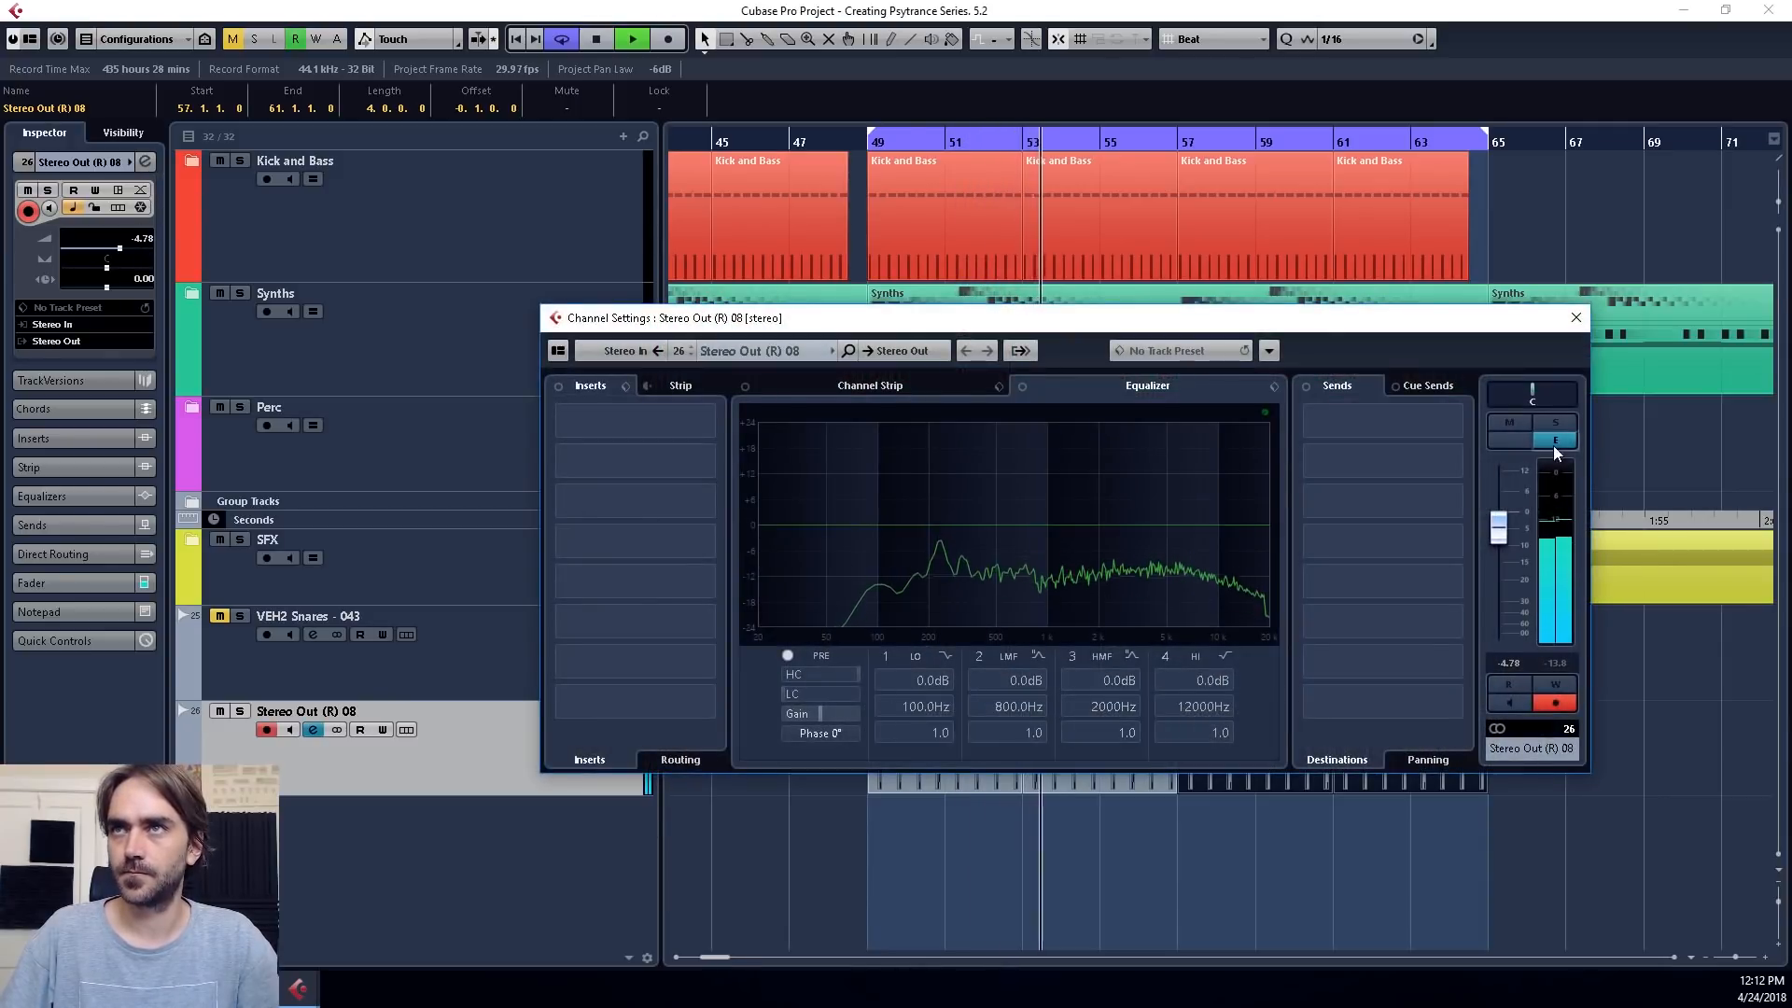
left_click_drag(1506, 548, 1505, 547)
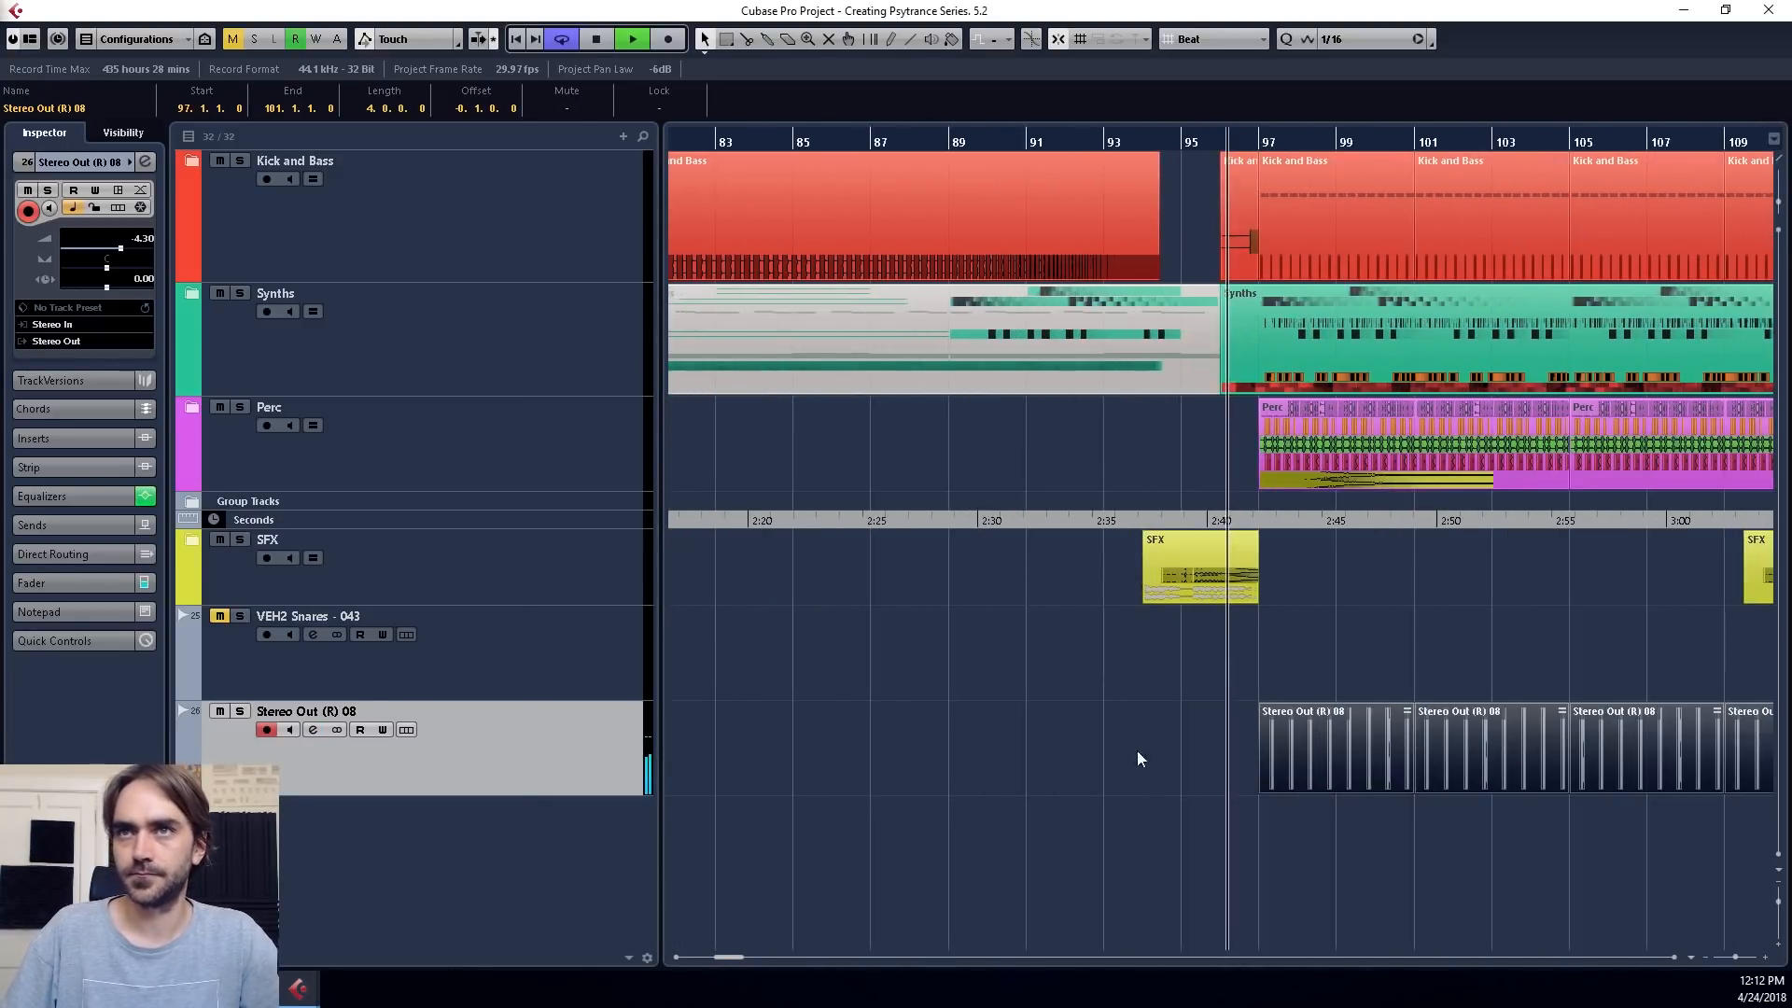
Equalize the Stereo Out (R) 08 track with a low cut at 356.5 Hz and -8.3 dB at 233.6 Hz.
scroll(1149, 759, "right", 4)
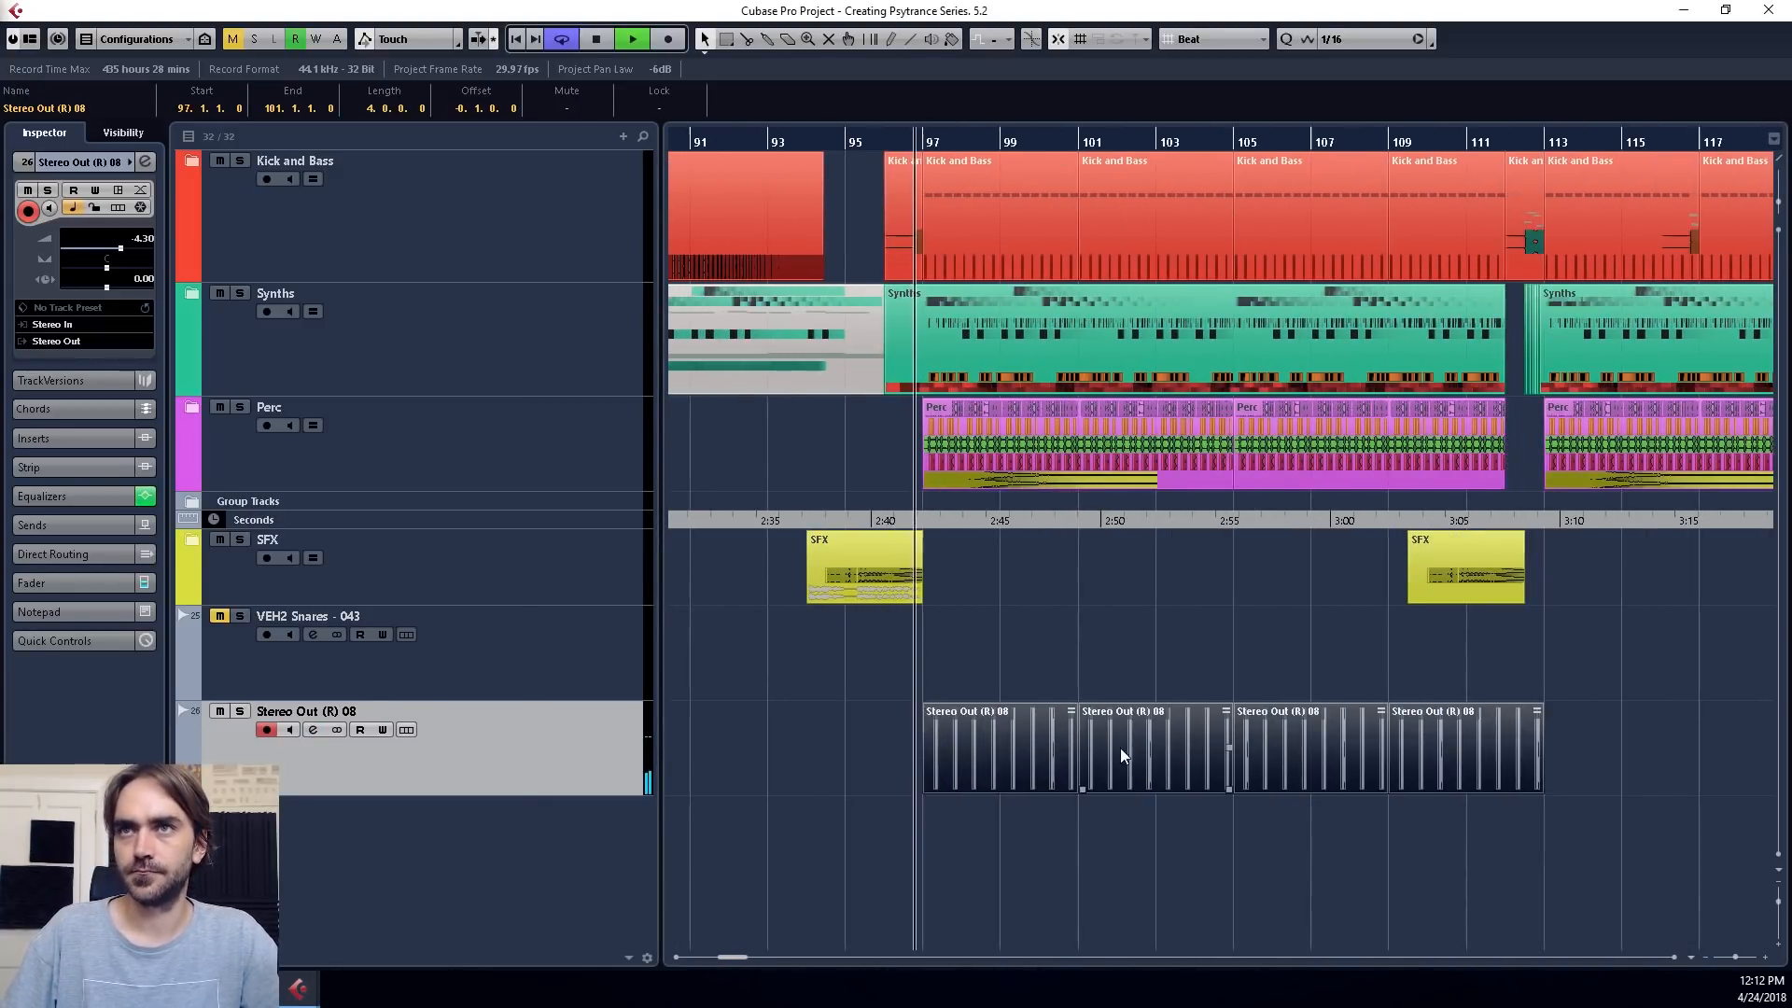
scroll(1186, 609, "down", 3)
scroll(1037, 602, "right", 2)
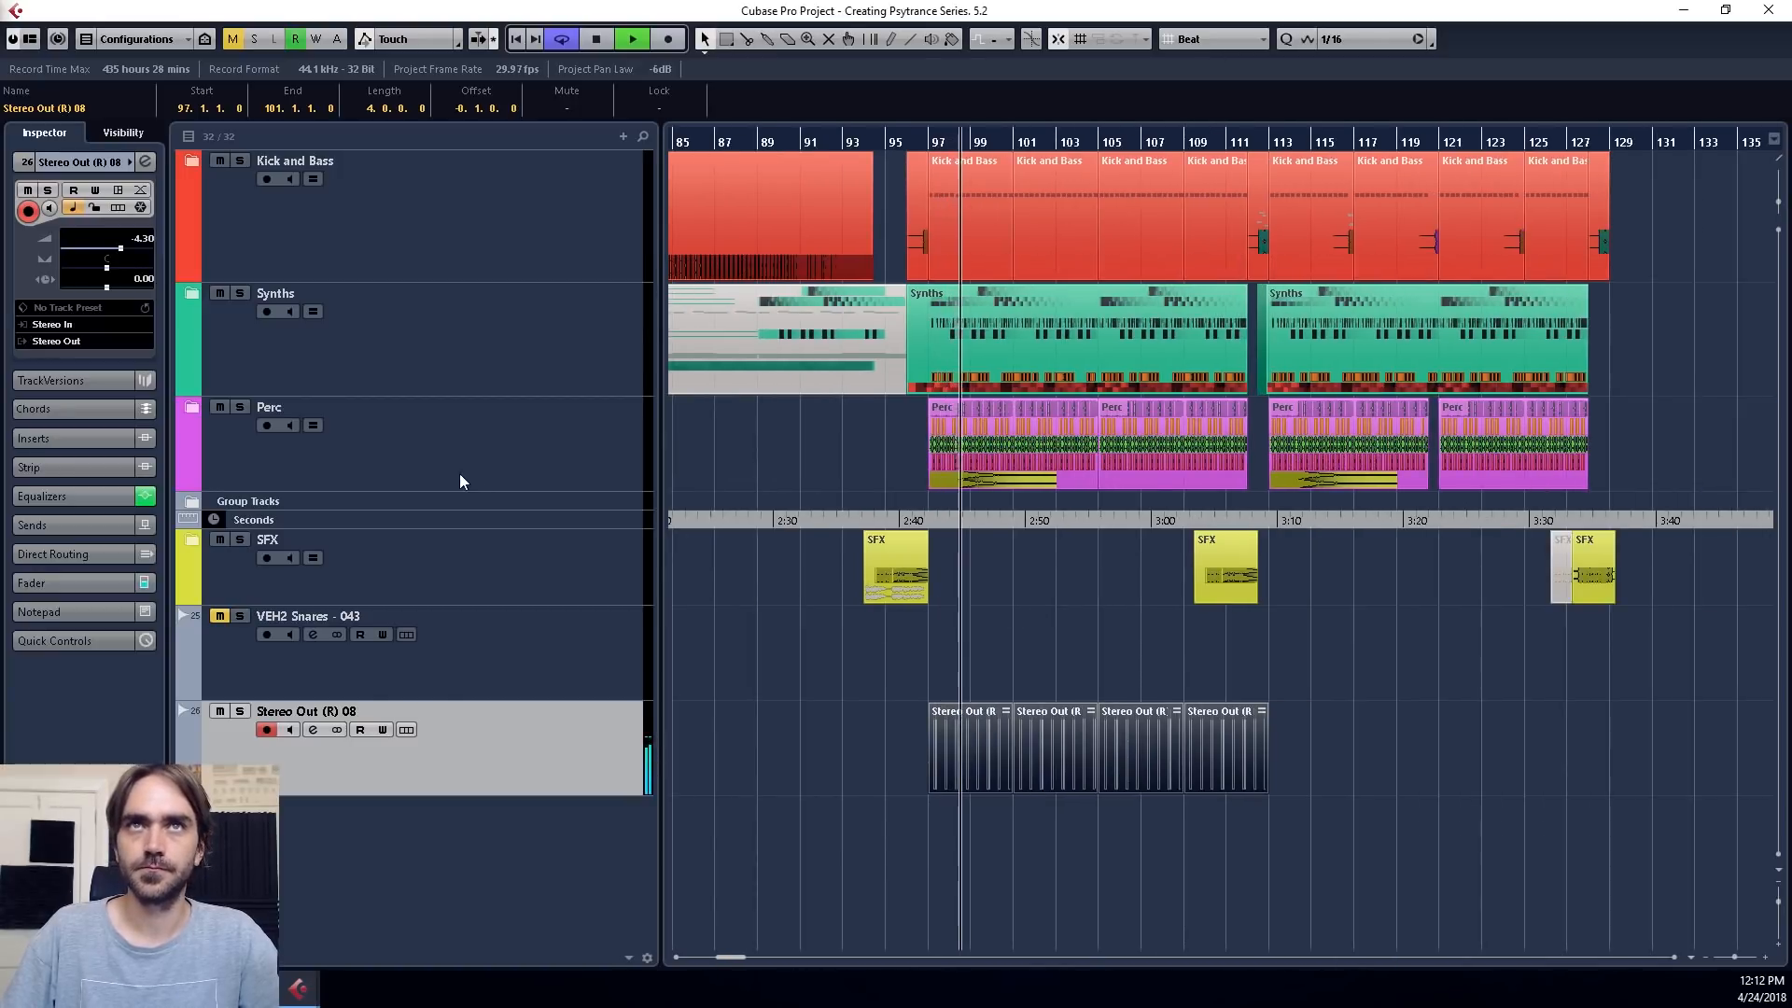
left_click(145, 161)
left_click(945, 656)
left_click(977, 706)
left_click(882, 658)
scroll(916, 705, "up", 10)
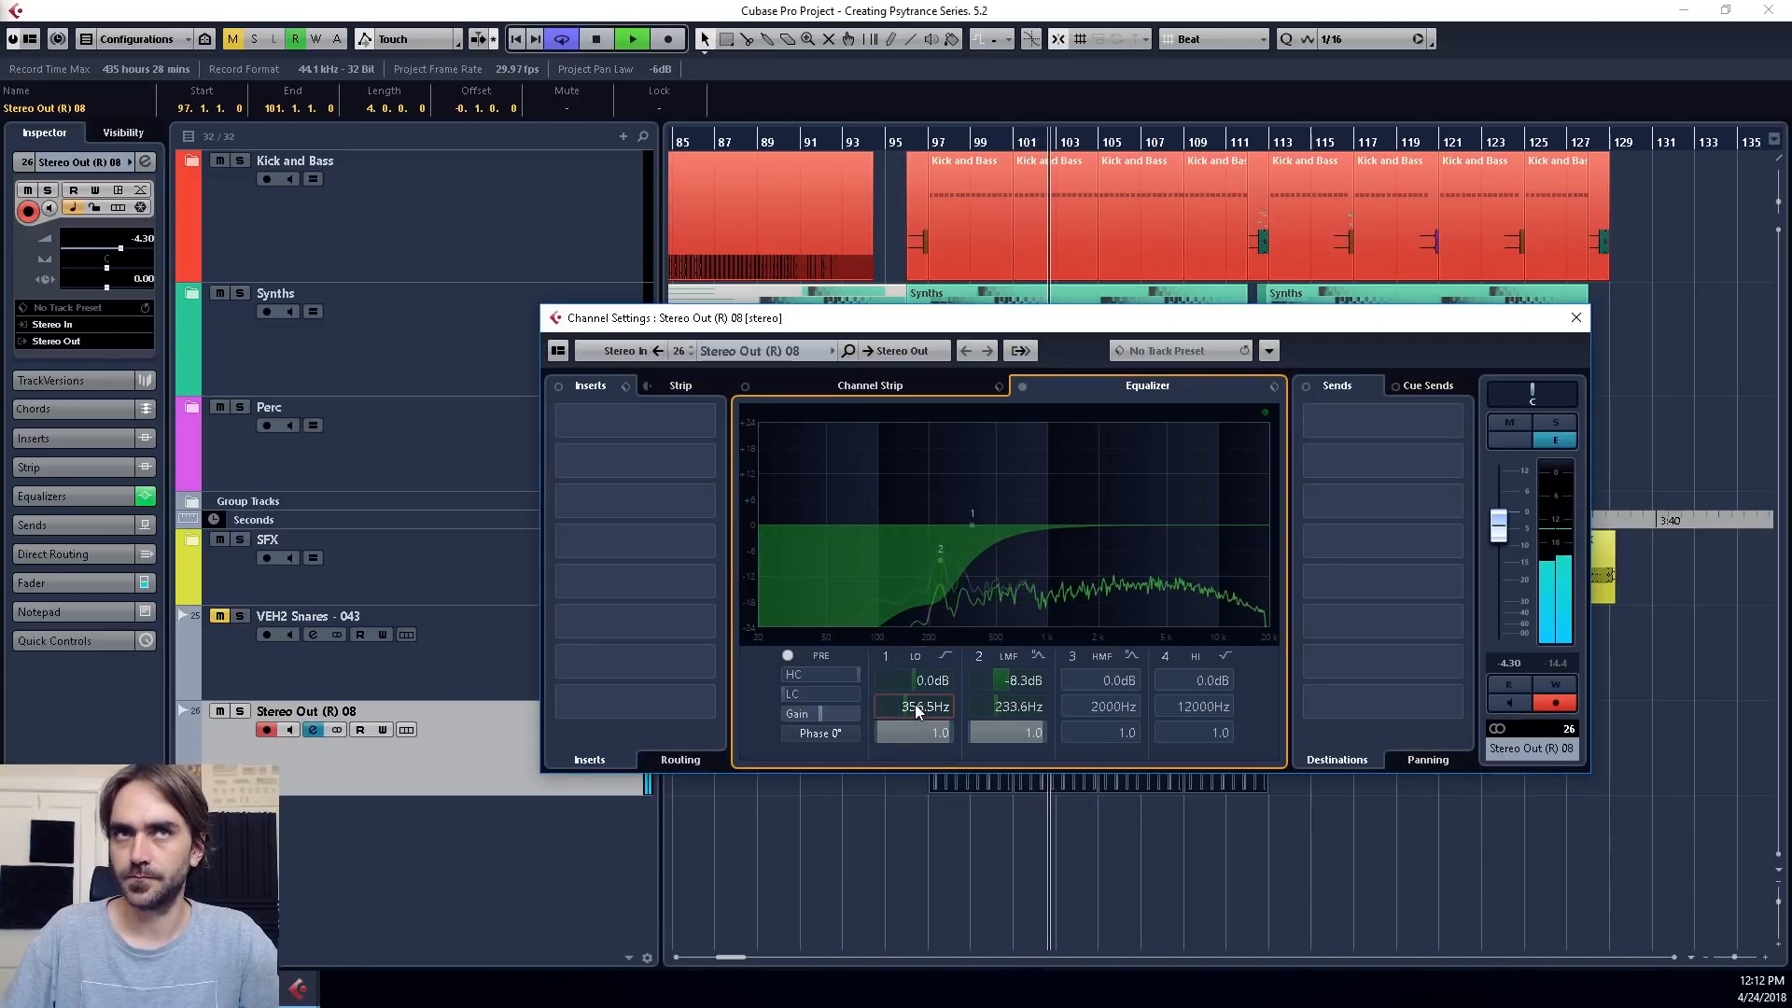
left_click(1648, 860)
key("space")
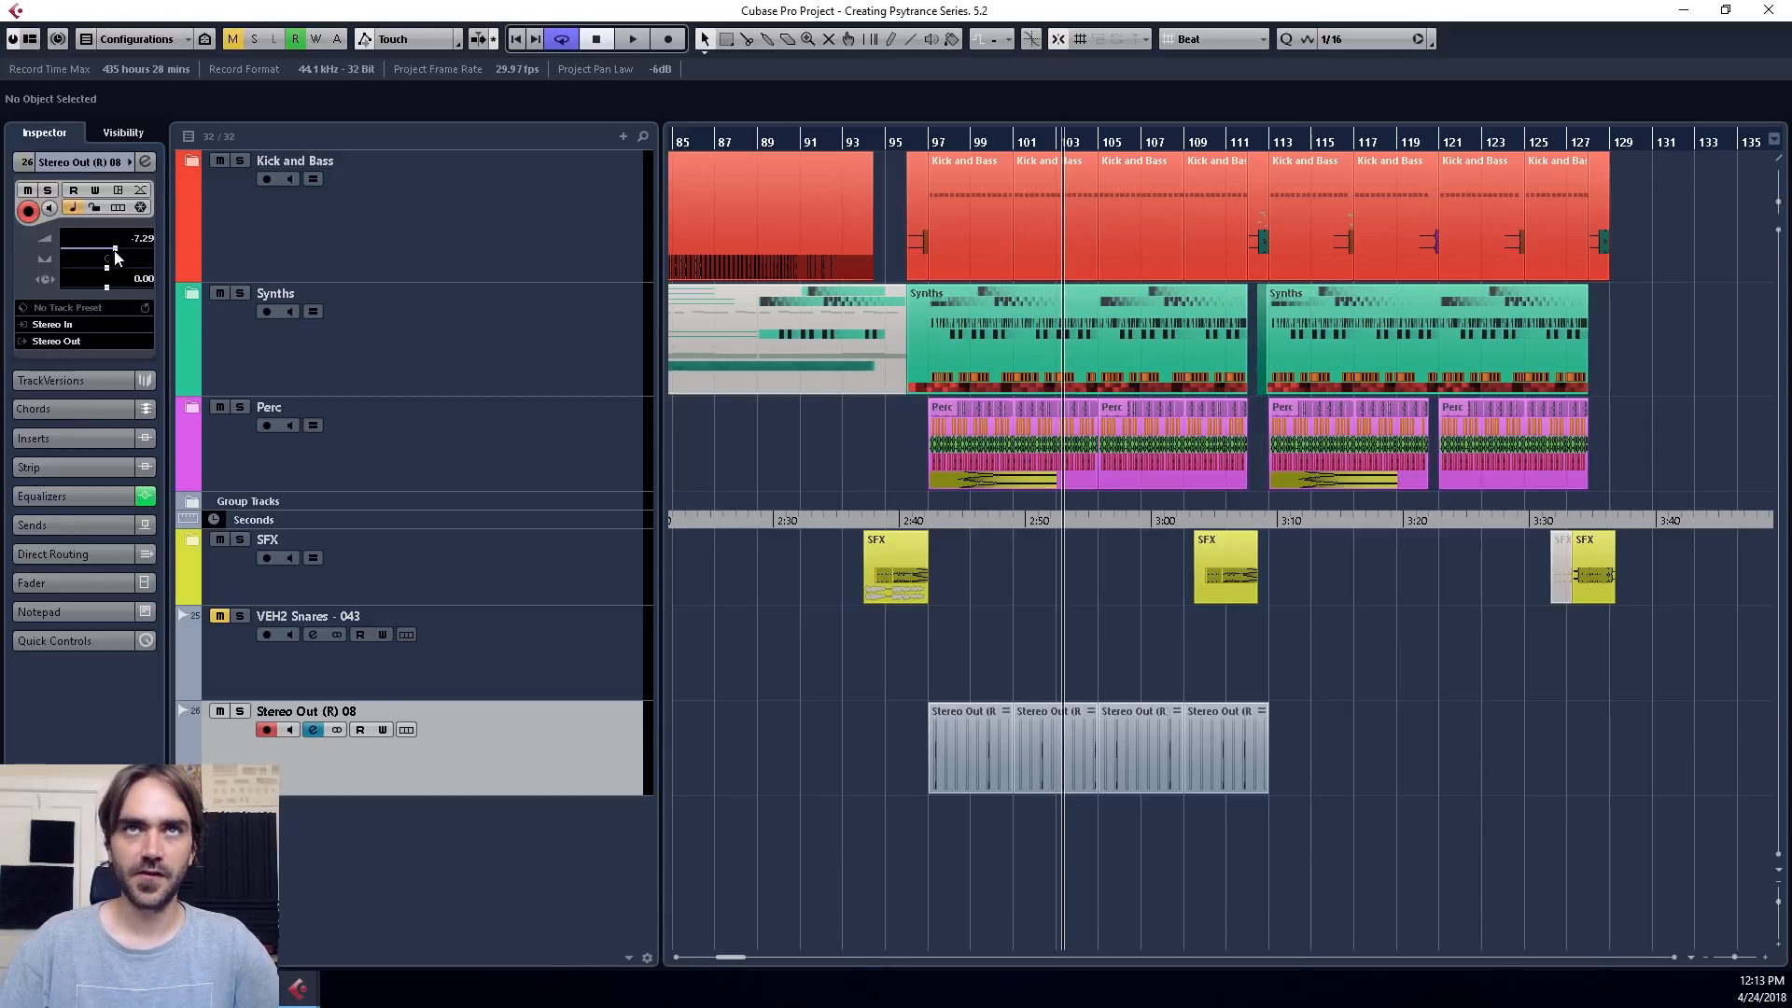
Copy the four snare parts from bars 97–112 to bars 113–128.
scroll(952, 726, "left", 10)
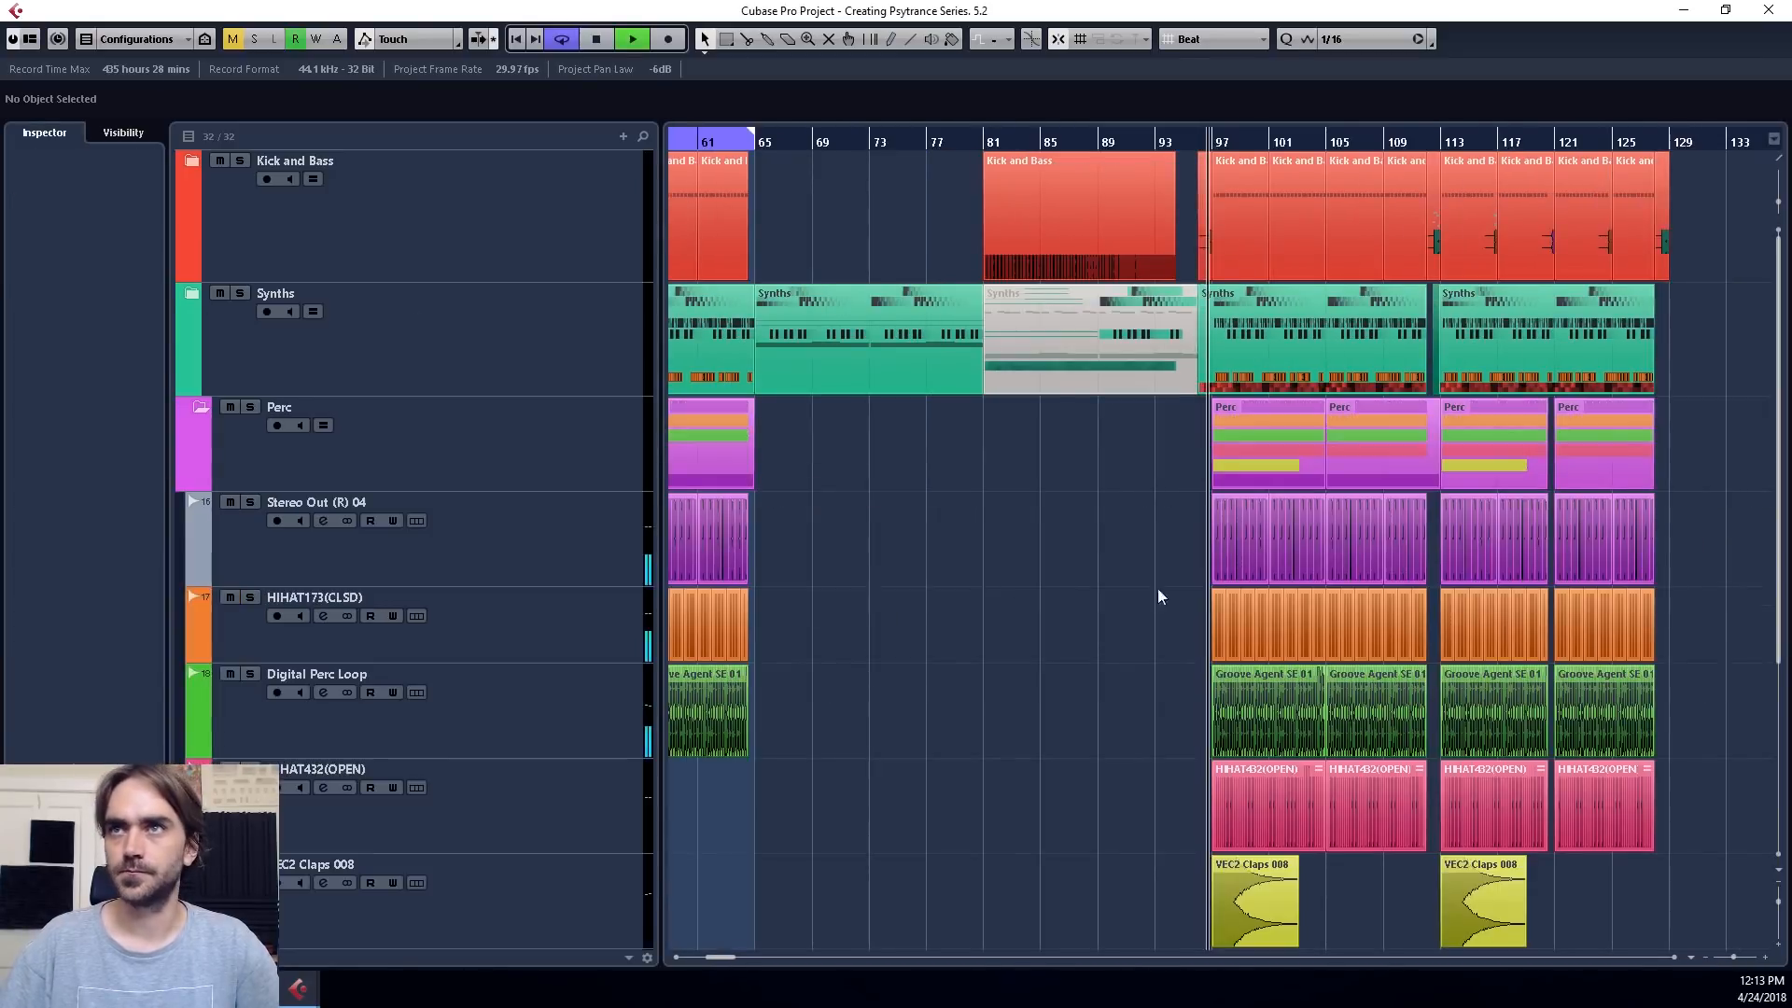
scroll(1160, 595, "down", 4)
scroll(1207, 558, "right", 5)
left_click(877, 654)
scroll(876, 647, "up", 3)
left_click_drag(903, 655, 1403, 640)
scroll(1142, 625, "right", 2)
scroll(1157, 602, "up", 4)
scroll(1153, 598, "down", 4)
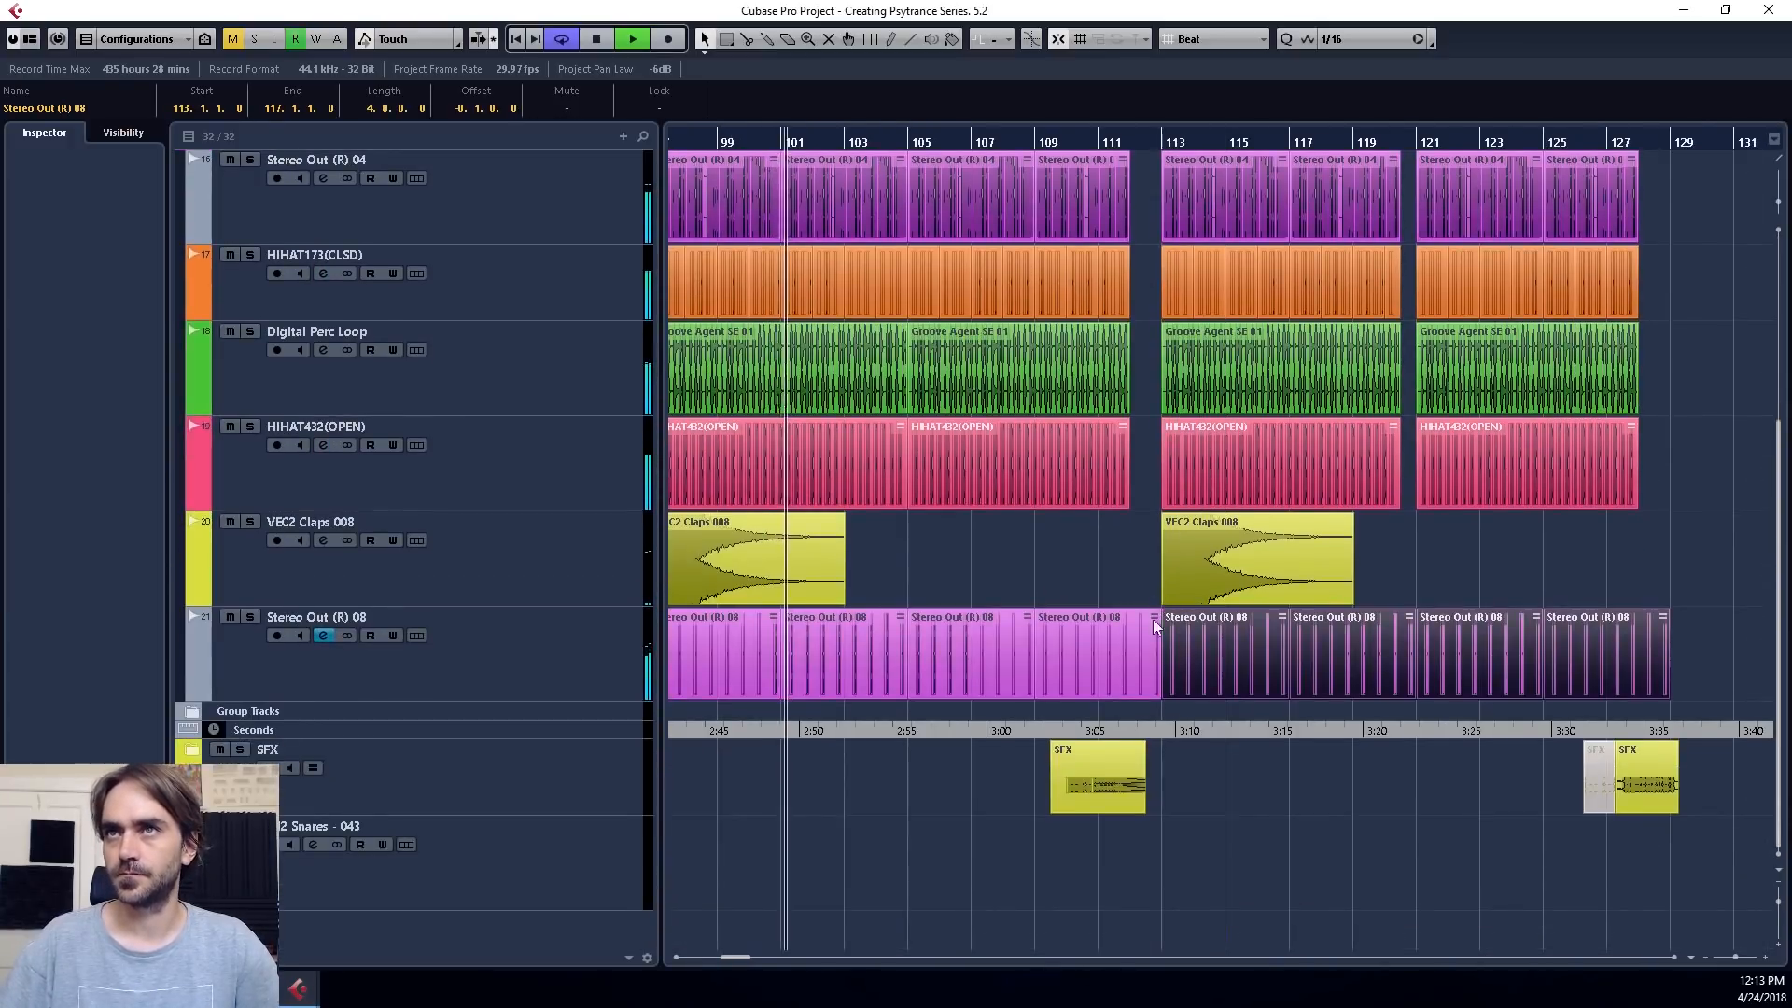
Trim the ends of the snare parts to match the percussion breaks before bars 113 and 121.
scroll(1154, 597, "up", 3)
left_click(1135, 695)
left_click_drag(1170, 698, 1093, 690)
scroll(1144, 657, "down", 4)
left_click(1212, 648)
scroll(1157, 666, "up", 4)
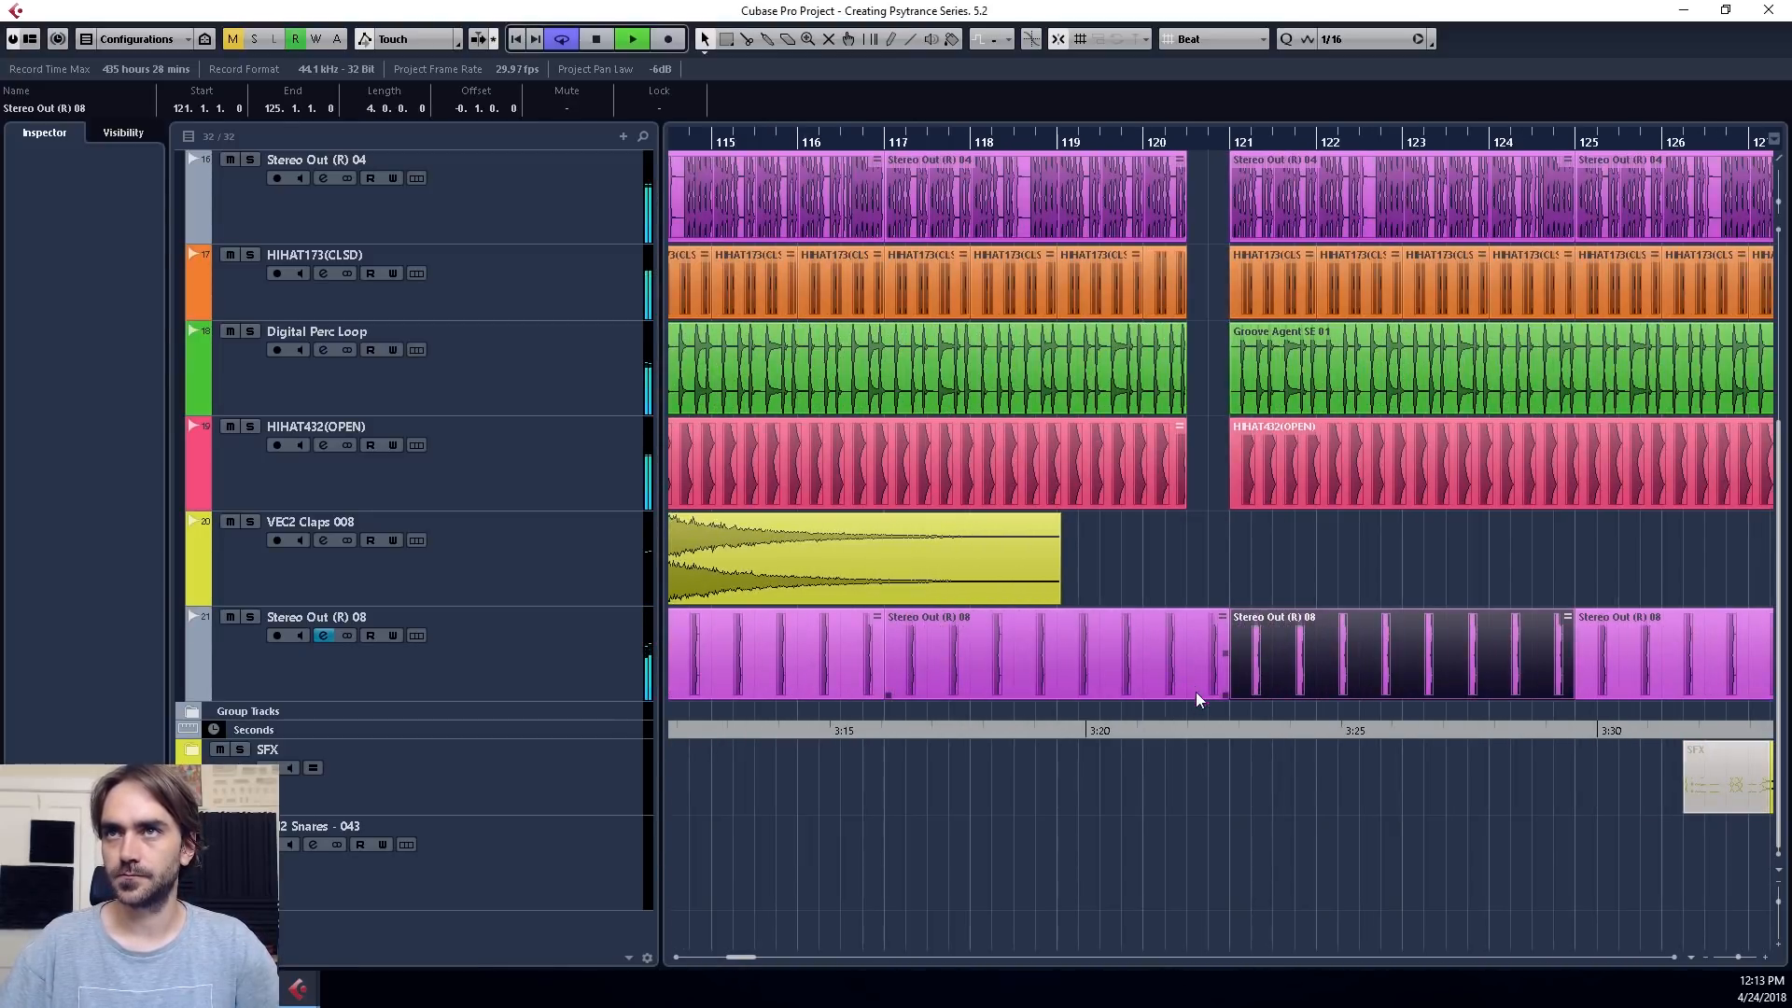
left_click(1194, 690)
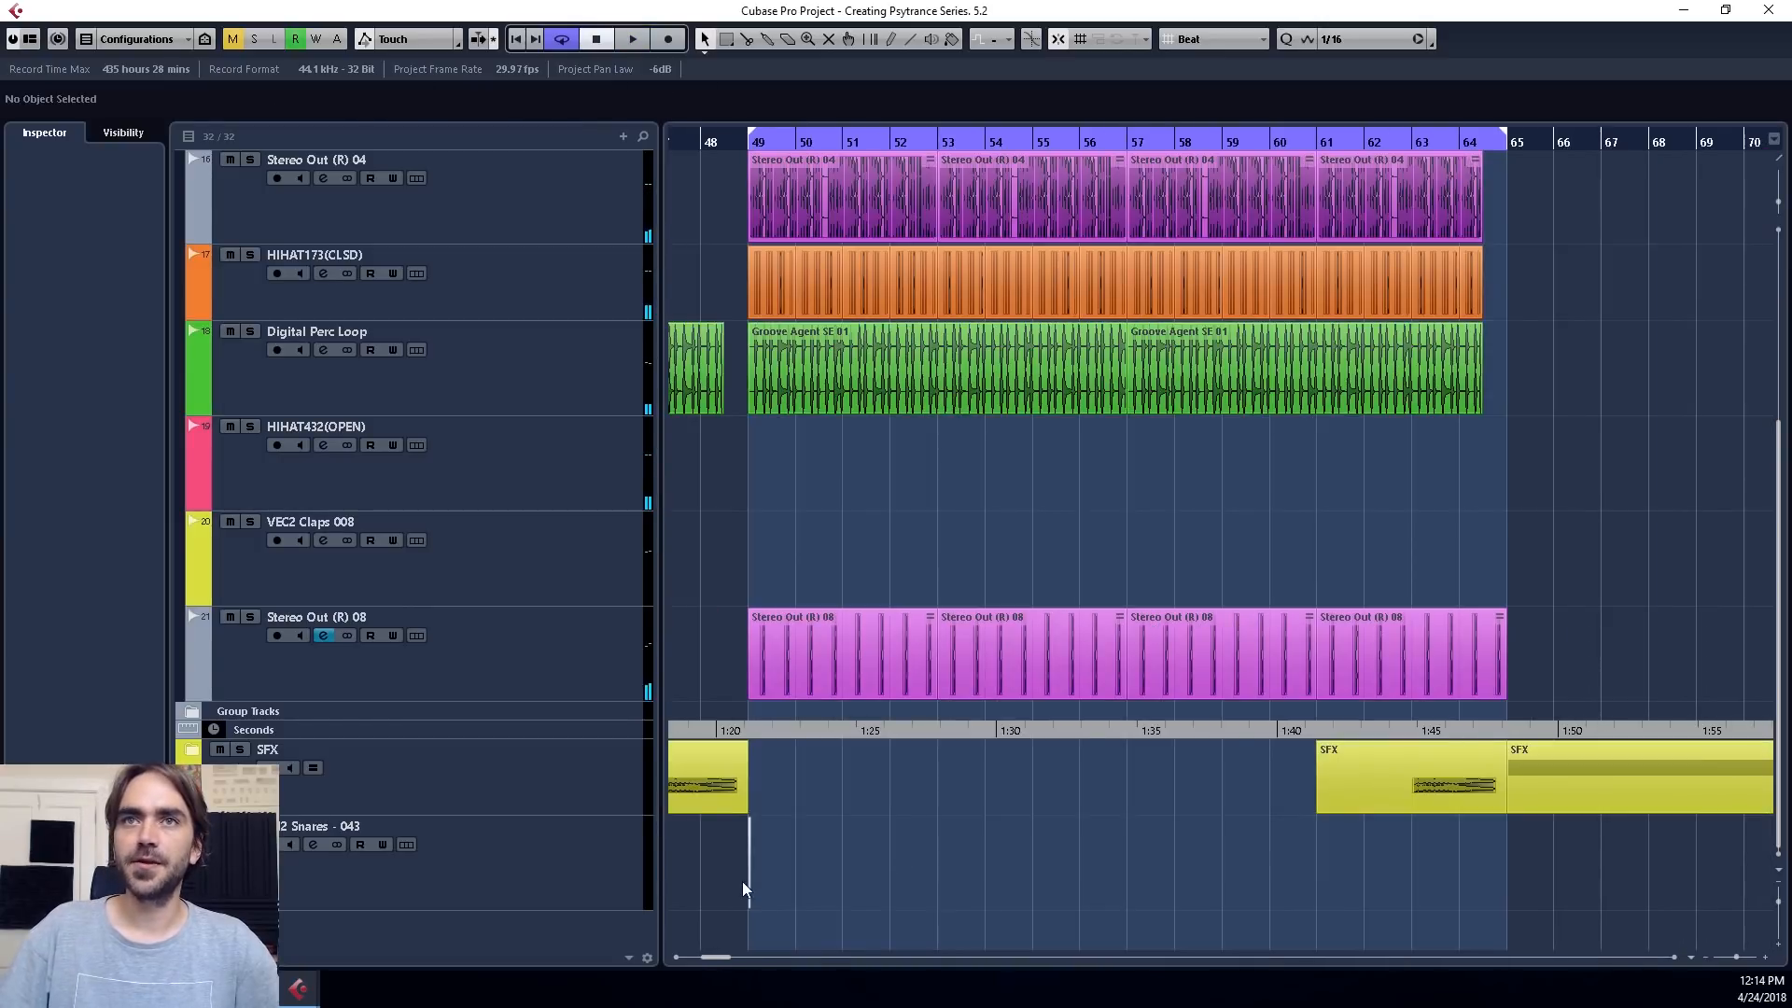
Unmute the VEH2 Snares - 043 track and move its original snare hit to 49.2.4 with the Use Quantize grid.
scroll(742, 887, "up", 2)
left_click_drag(875, 885, 975, 870)
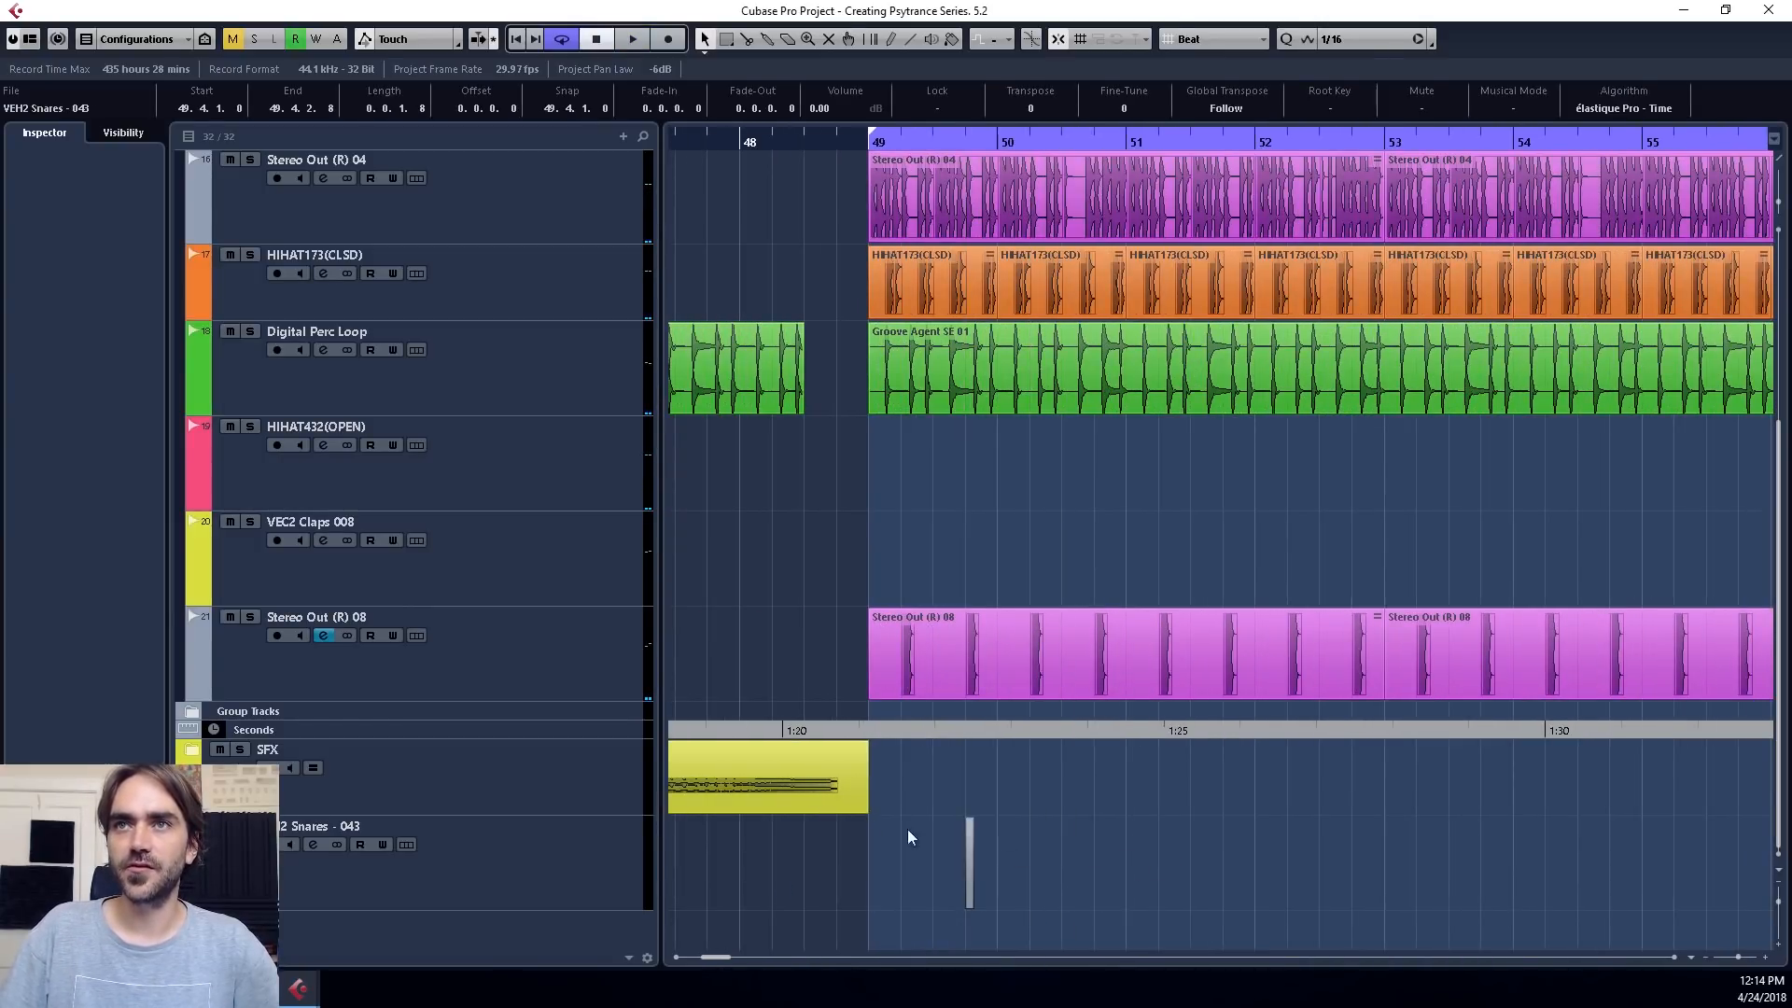
left_click(461, 902)
scroll(1002, 892, "up", 2)
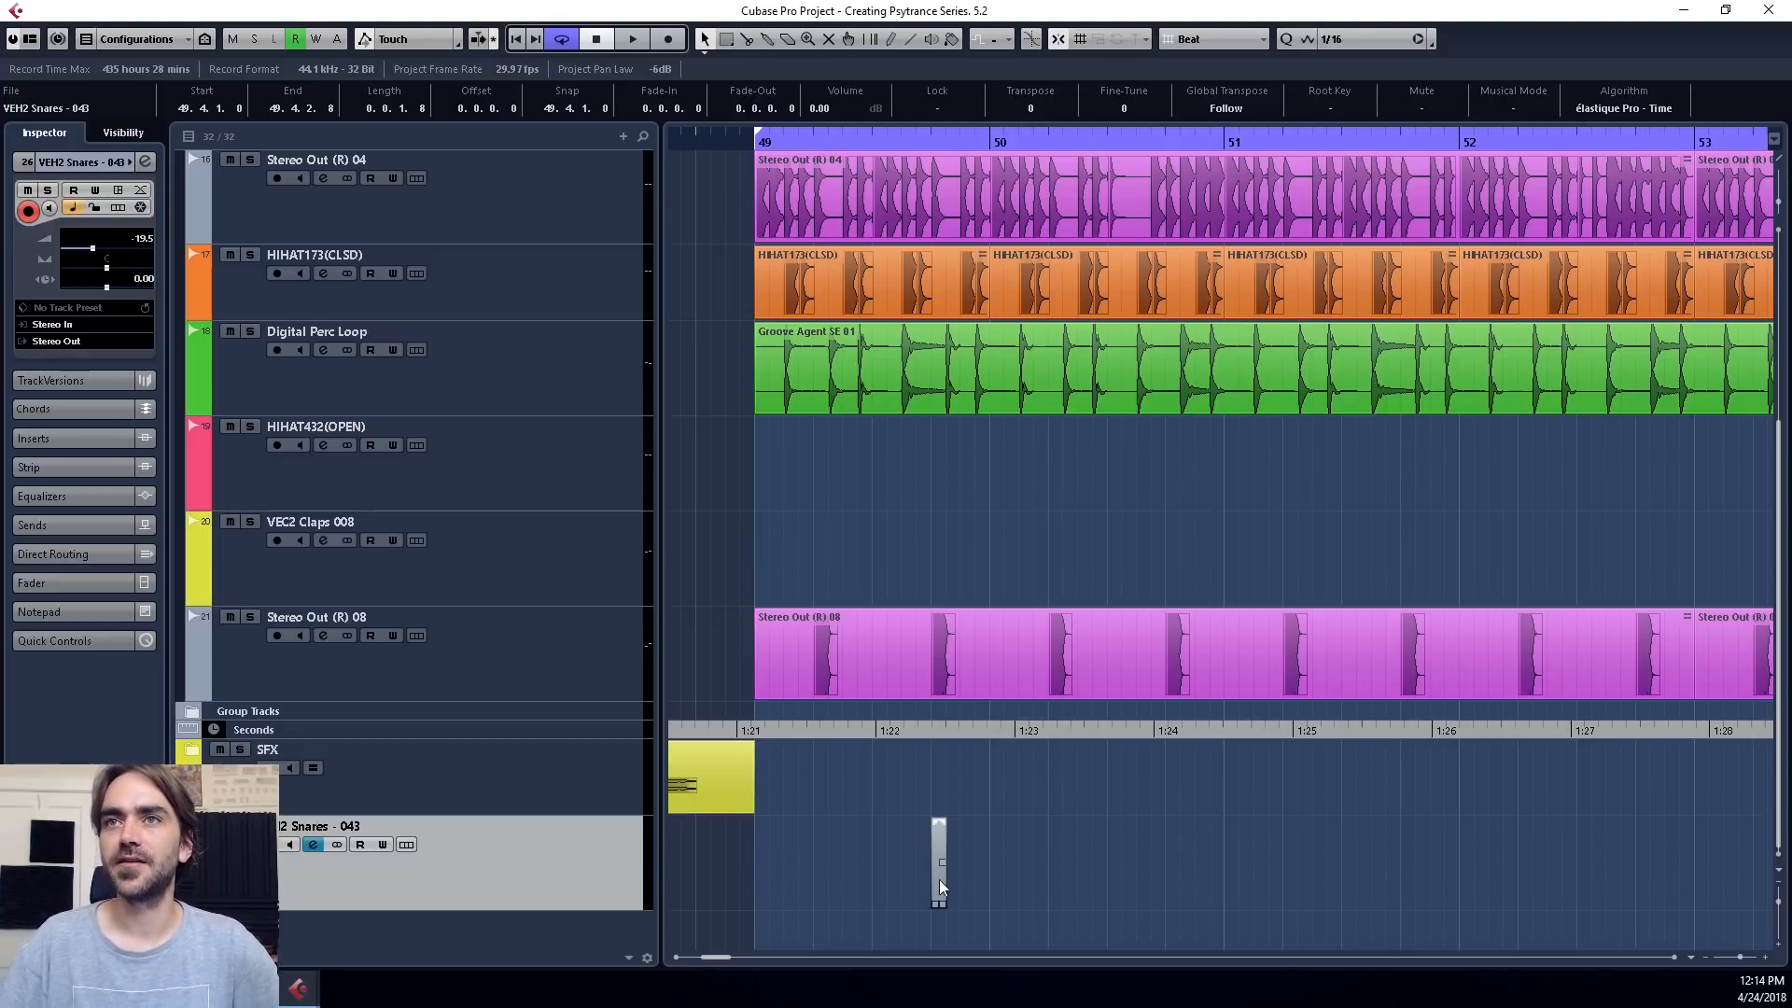
left_click_drag(887, 877, 863, 877)
left_click(1211, 38)
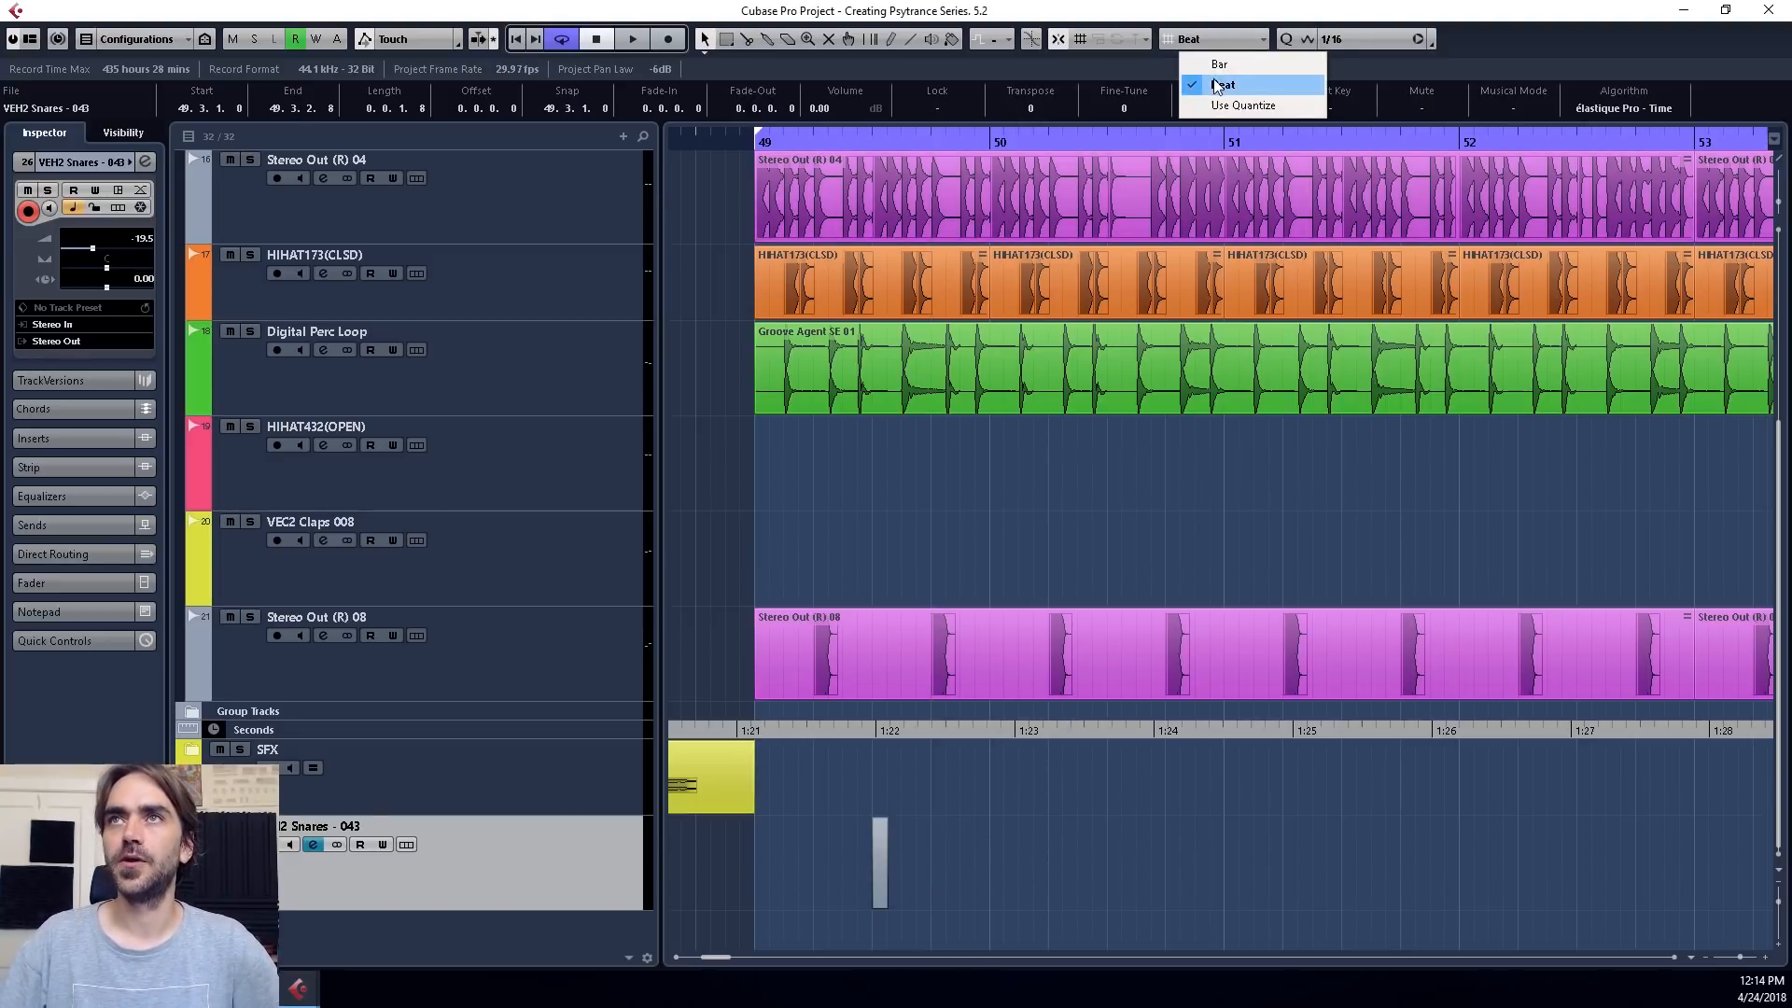
left_click(1242, 106)
left_click_drag(888, 885, 873, 885)
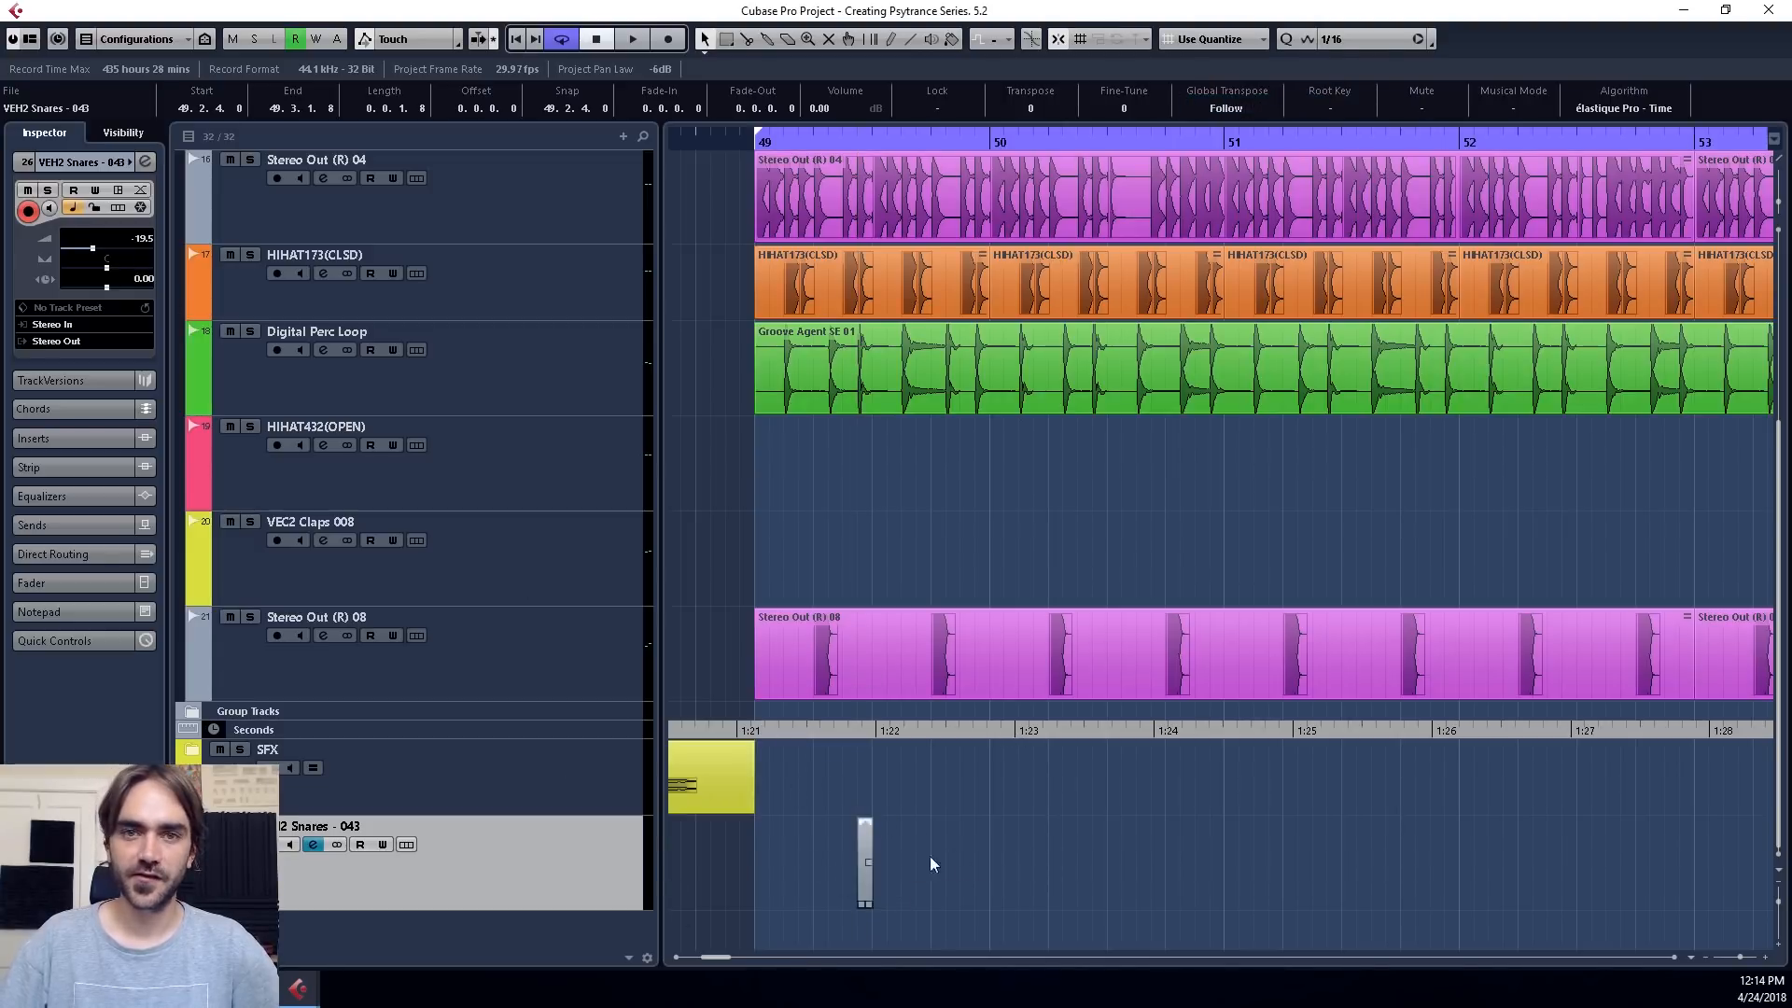
Copy the original snare hit to 49.4.4, add another copy between the two hits, and play the pattern.
mouse_move(1028, 858)
left_mouse_down()
mouse_move(926, 845)
mouse_move(873, 882)
mouse_move(987, 875)
left_mouse_up()
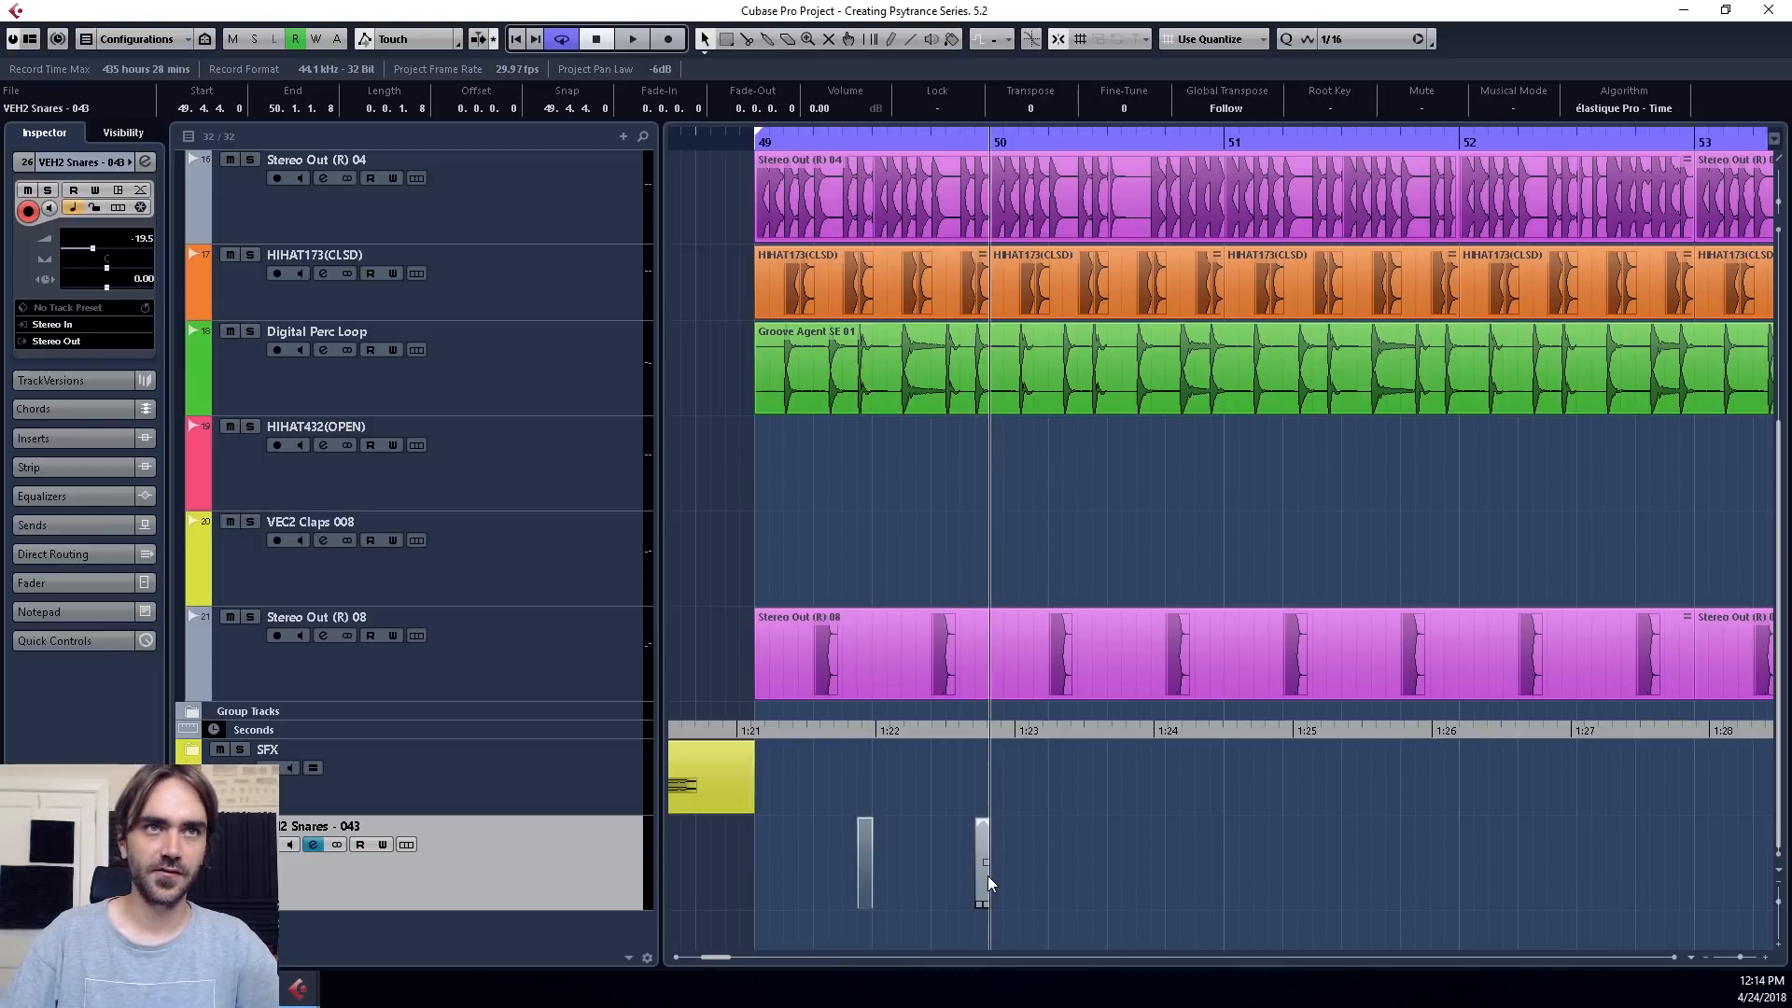
key("space")
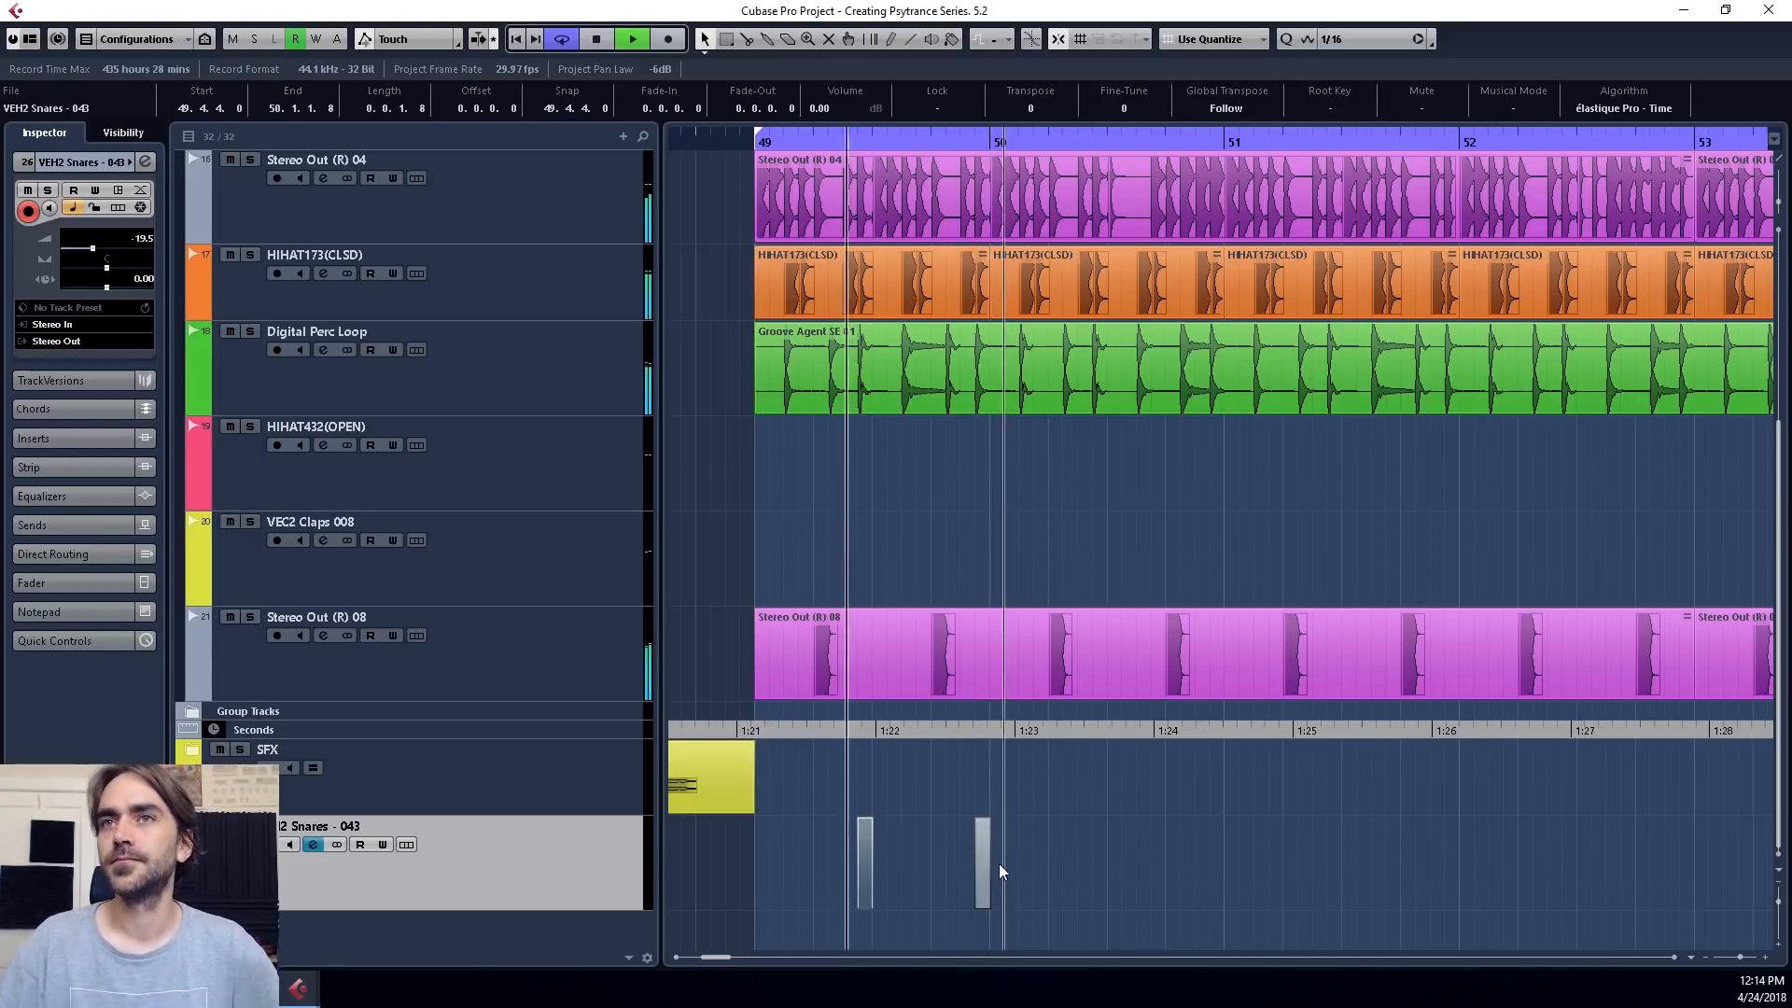
left_click_drag(987, 875, 914, 876)
key("space")
key("space")
Set the VEH2 Snares - 043 track's volume to -17.0 dB while auditioning the pattern.
left_click_drag(94, 248, 99, 249)
key("space")
key("space")
left_click(962, 863)
key("space")
key("space")
Set the fade-out of the three VEH2 Snares - 043 hits to 0.0.0.119.
left_click_drag(914, 890, 814, 865)
scroll(902, 880, "up", 6)
left_click(976, 880)
scroll(976, 880, "down", 7)
key("space")
key("space")
scroll(1013, 864, "up", 3)
scroll(816, 865, "up", 3)
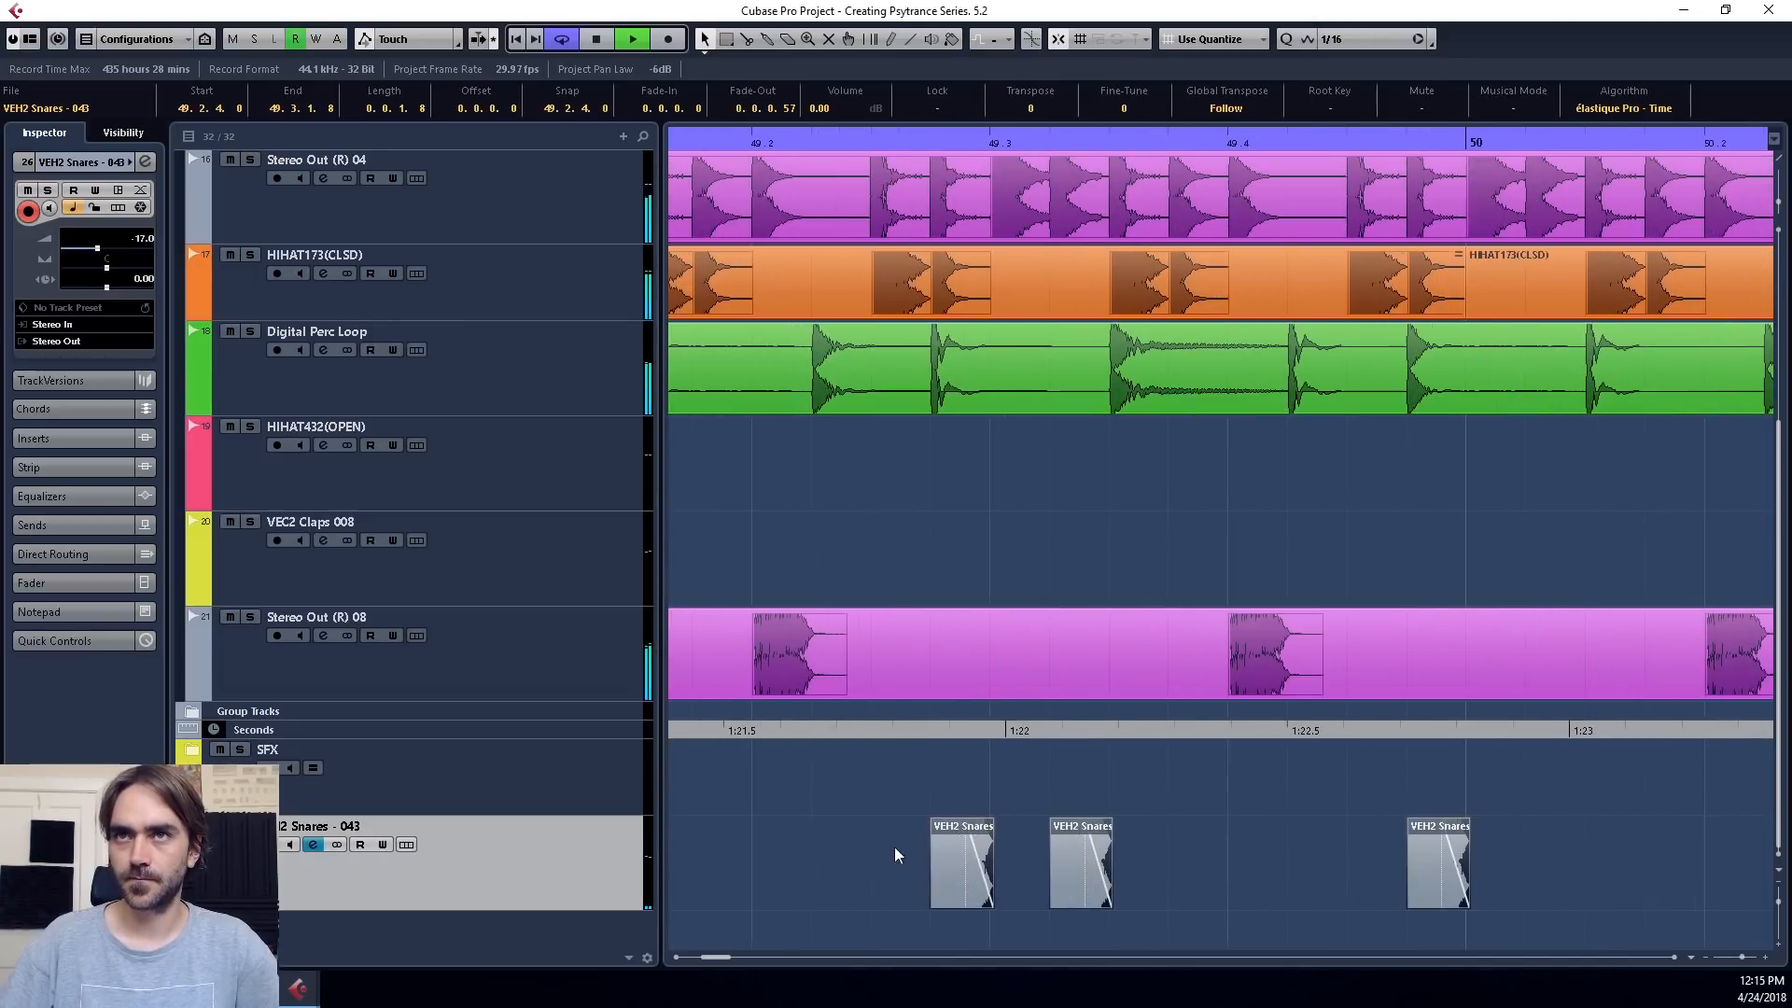
left_click_drag(958, 825, 934, 827)
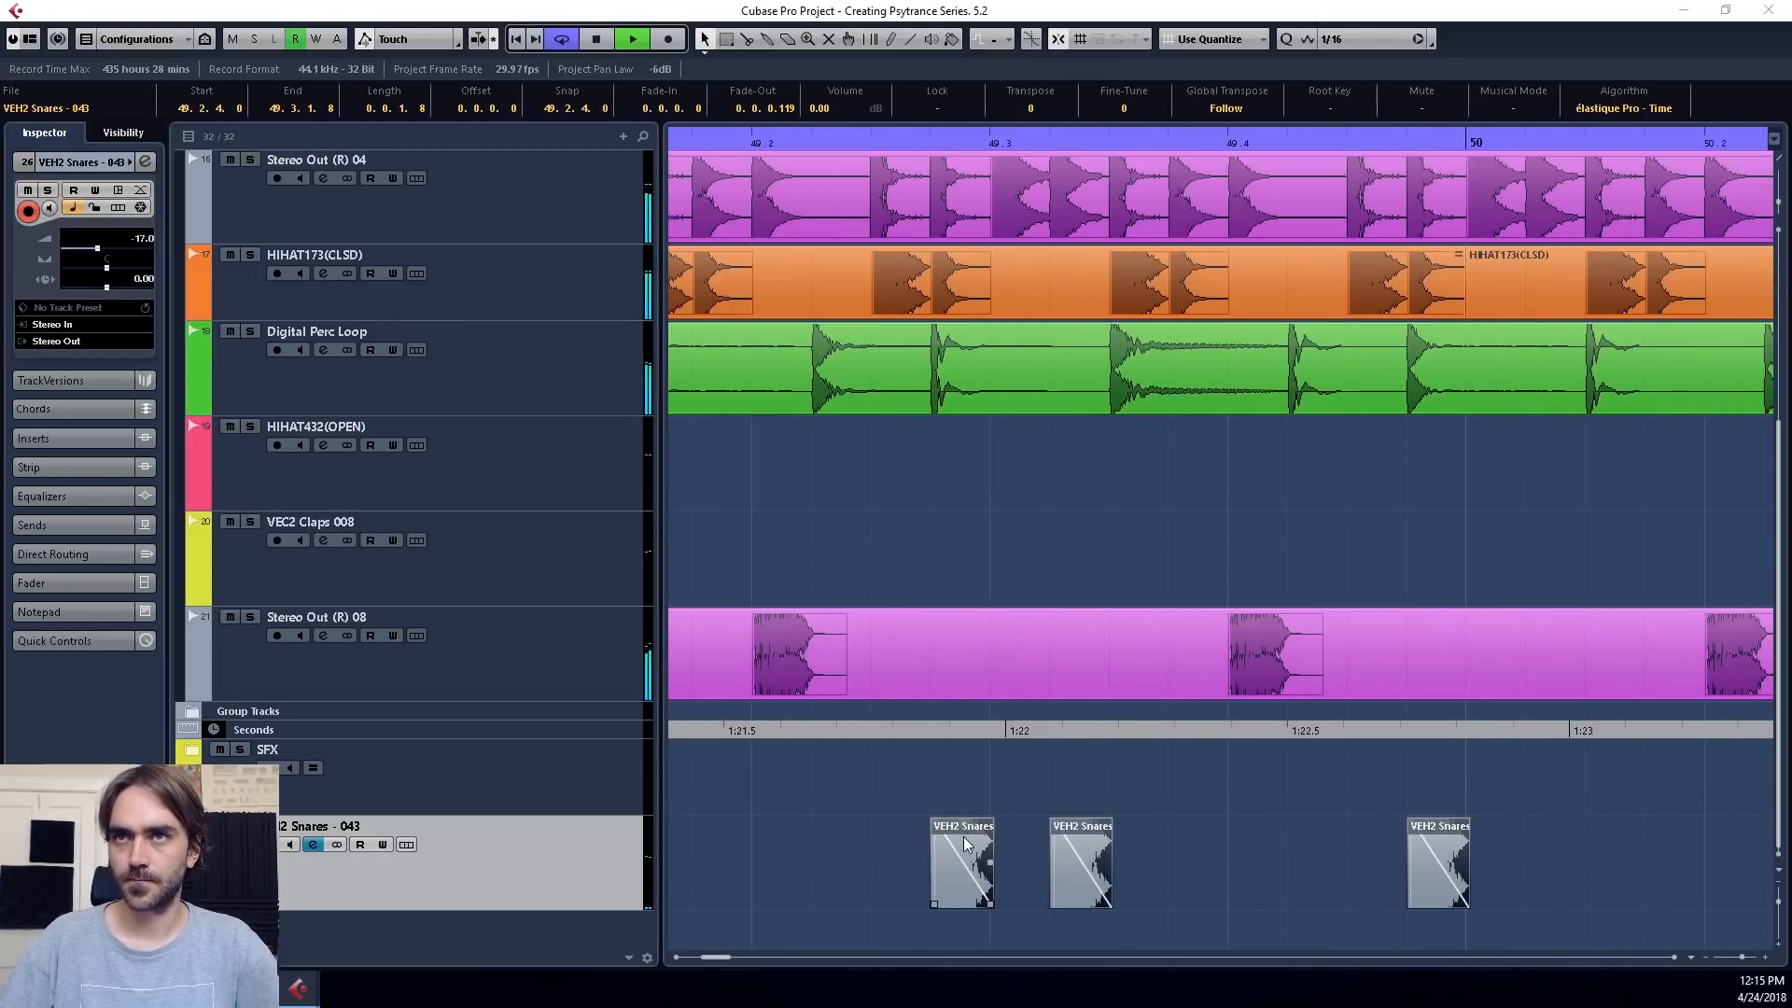
Give the fade-outs of the three snare hits a gently concave preset curve.
double_click(970, 857)
left_click_drag(699, 294, 922, 359)
left_click(810, 540)
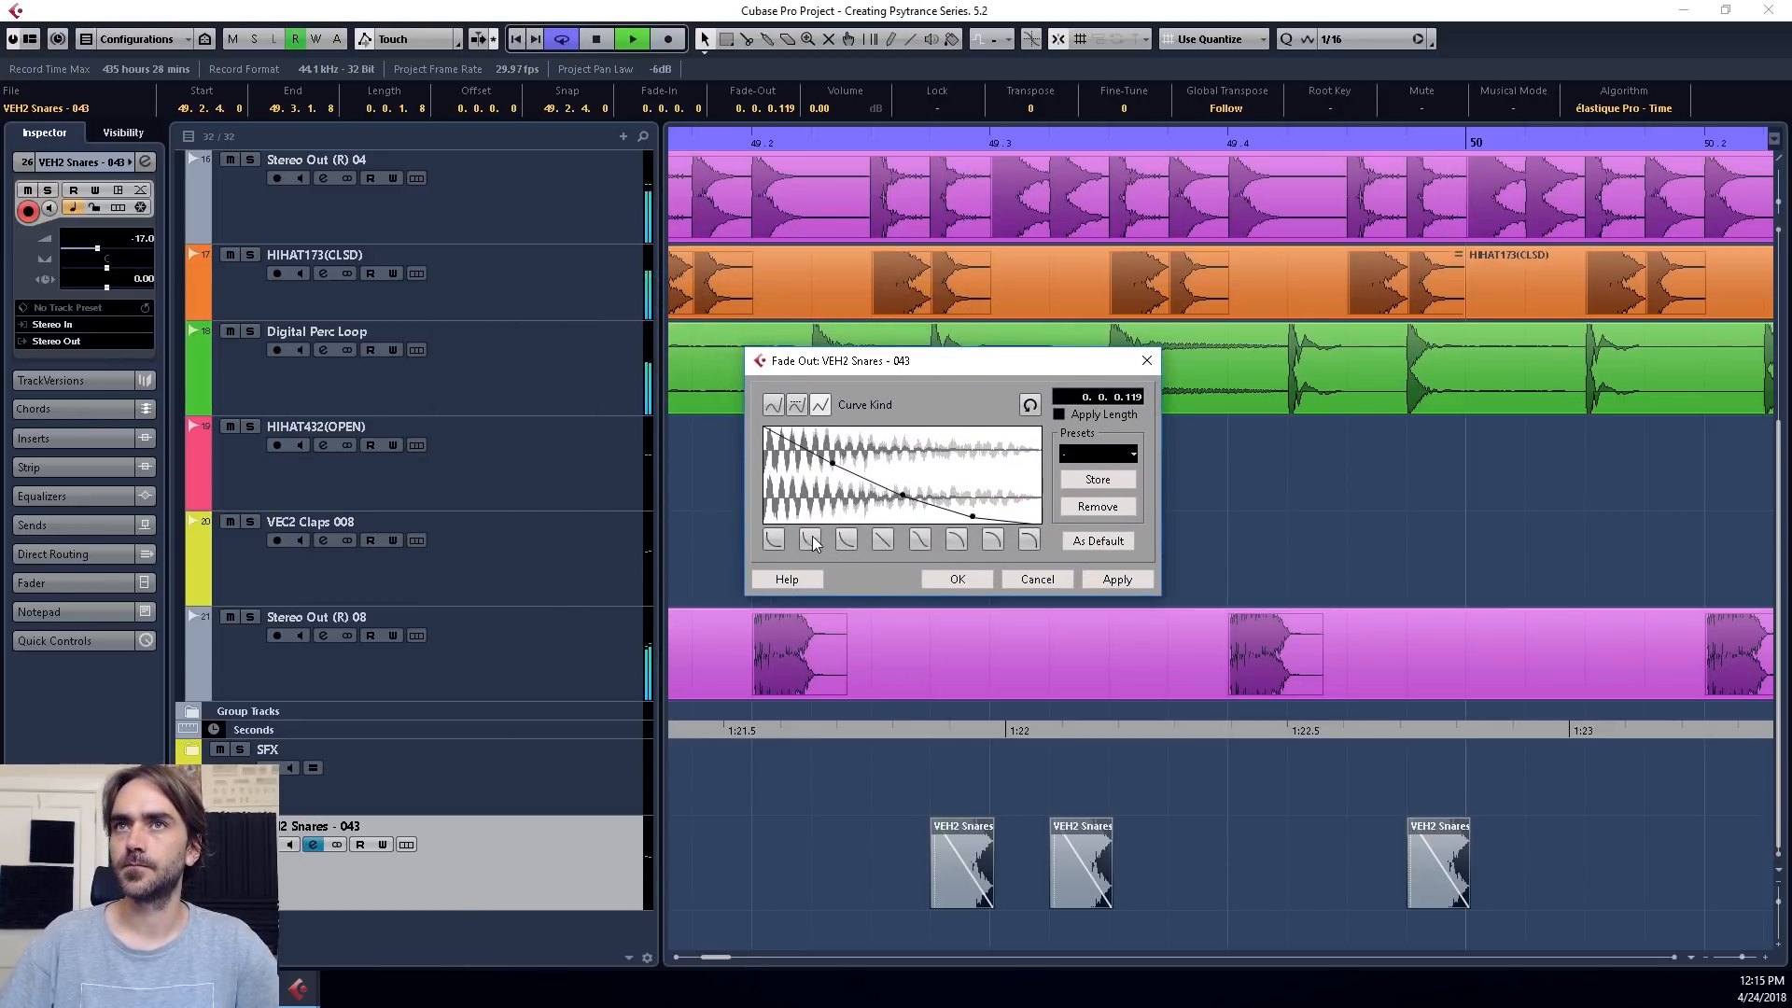
left_click(963, 586)
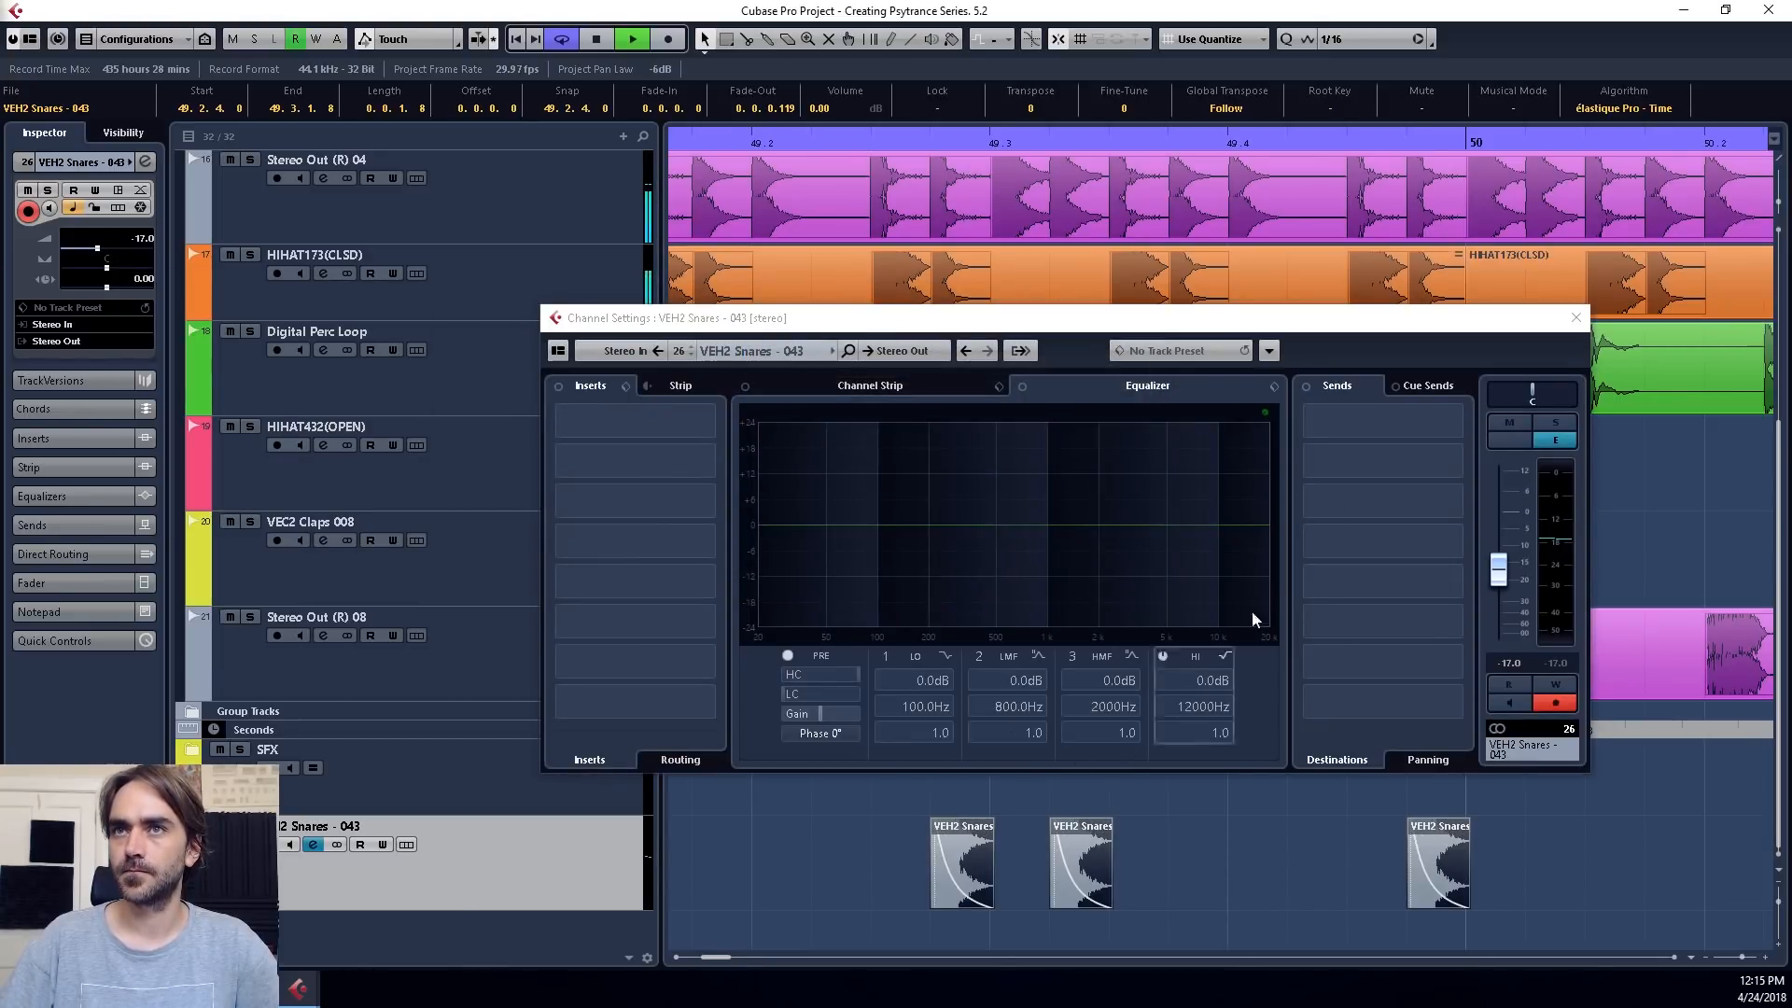
double_click(971, 858)
left_click(860, 543)
left_click(961, 578)
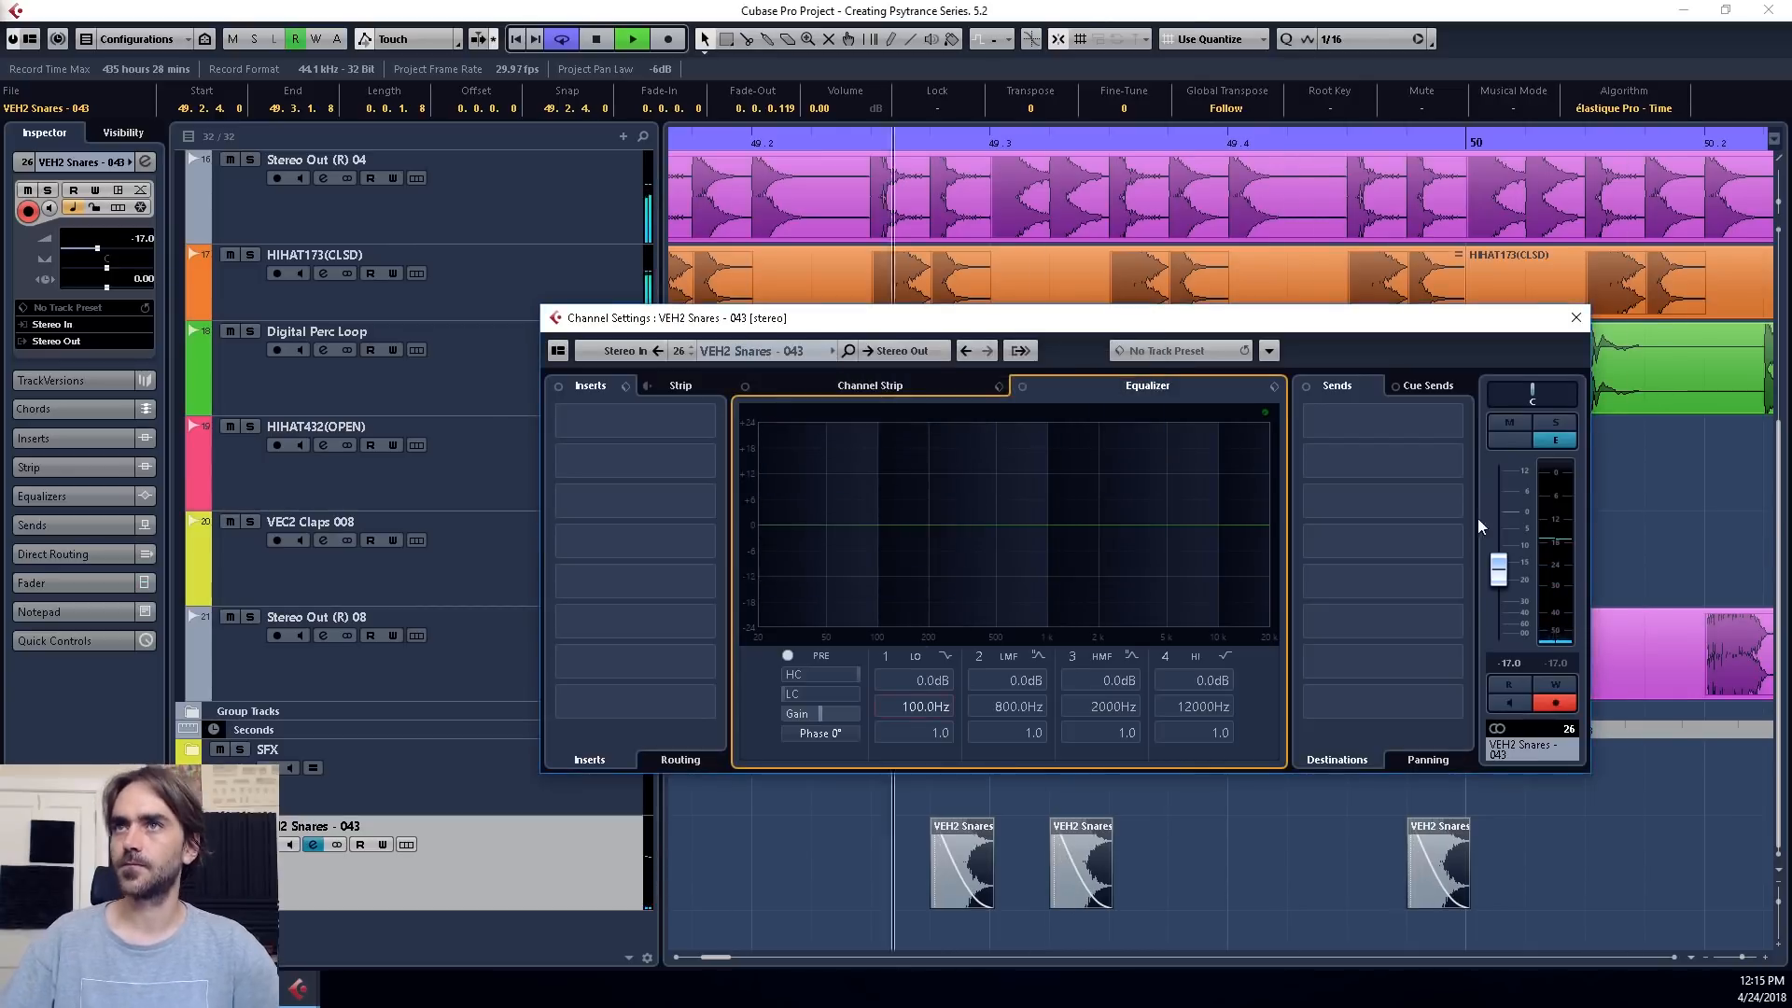
key("Escape")
Delete one of the hits from the VEH2 Snares - 043 pattern.
left_click_drag(936, 824, 1213, 868)
scroll(947, 829, "up", 4)
scroll(1029, 835, "down", 6)
scroll(1043, 848, "up", 5)
scroll(1008, 852, "down", 5)
left_click(1033, 880)
key("Delete")
Add a low cut to the VEH2 Snares - 043 channel's equalizer and set its volume to -14.9 dB.
scroll(1019, 868, "down", 4)
left_click(313, 845)
left_click(945, 656)
left_click(989, 716)
left_click_drag(927, 591, 1086, 591)
left_click_drag(1506, 589, 1506, 582)
left_click(1577, 318)
Arrange the snare hits as a two-bar pattern in one part spanning bars 49 and 50, using the Beat grid.
scroll(1023, 898, "up", 4)
left_click_drag(950, 863, 996, 863)
scroll(1101, 863, "down", 3)
left_click_drag(1105, 863, 919, 840)
scroll(1194, 905, "down", 3)
left_click(1222, 39)
left_click(1222, 85)
left_click_drag(940, 903, 872, 903)
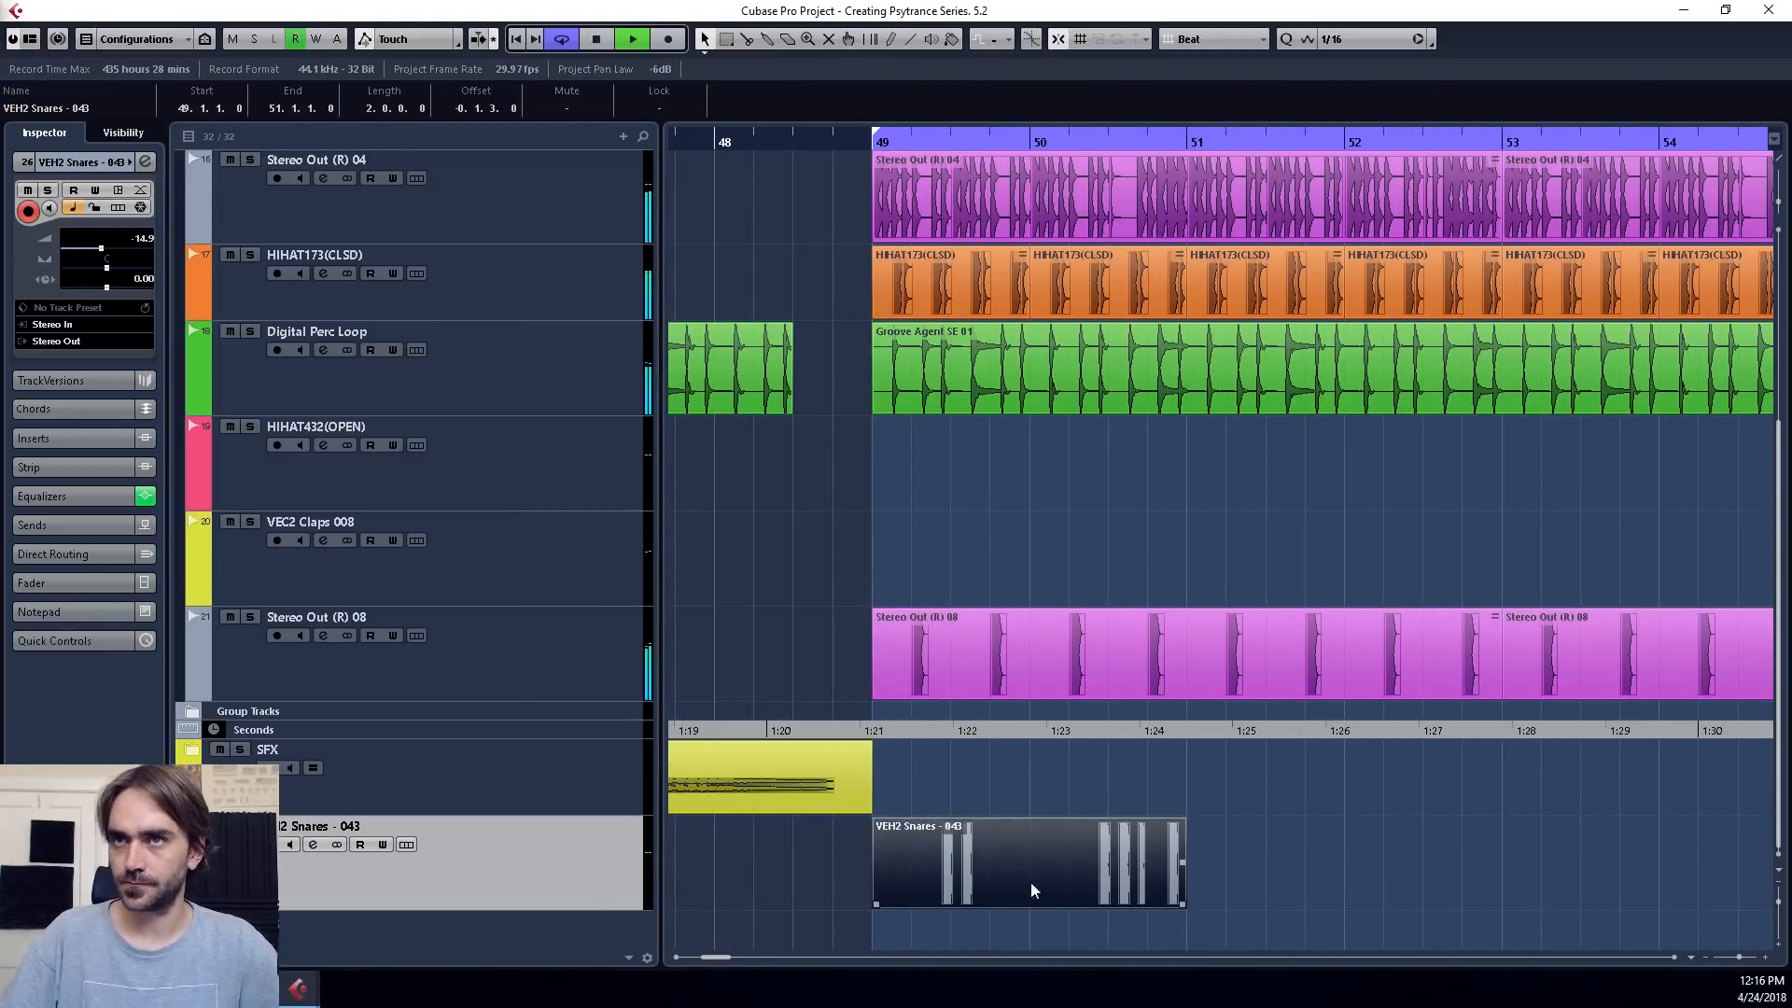
Repeat the two-bar VEH2 Snares - 043 part from bar 49 through bar 64, using the Bar grid.
scroll(1016, 877, "down", 4)
left_click_drag(1010, 891, 1291, 895)
left_click(1213, 39)
left_click(1213, 67)
left_click_drag(934, 928, 1586, 868)
left_click_drag(1017, 868, 1538, 868)
scroll(1517, 868, "down", 3)
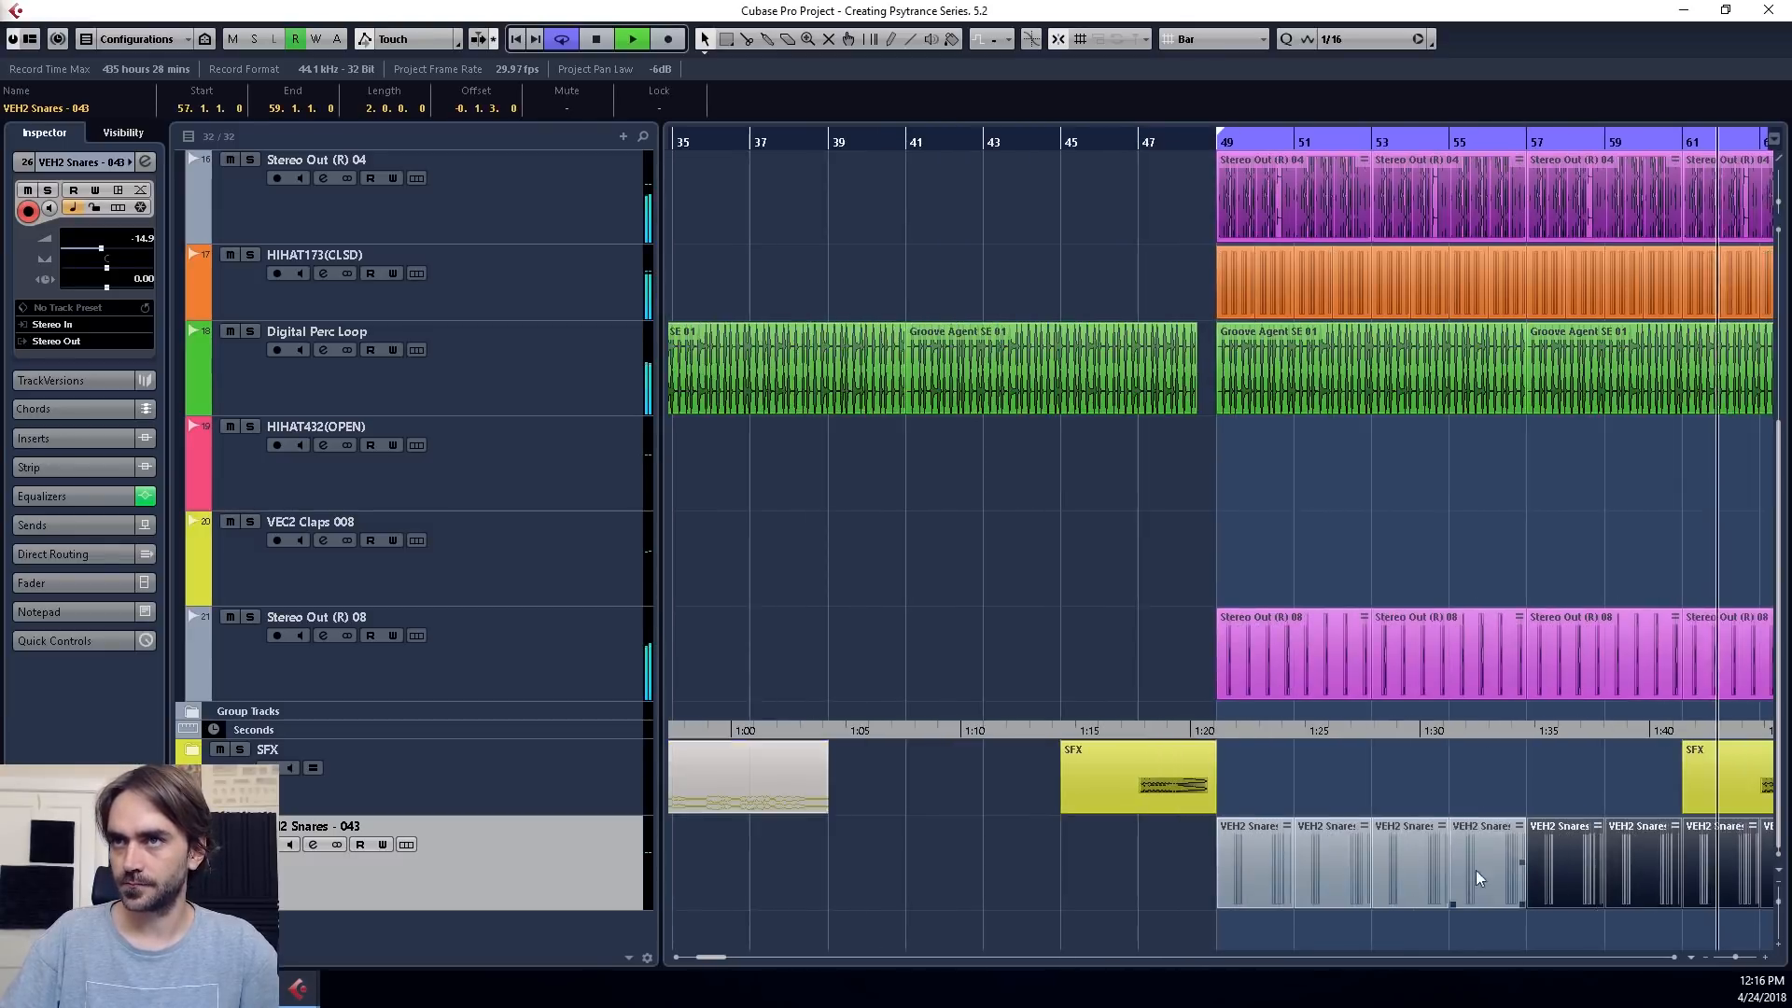
Shorten the last VEH2 Snares - 043 part so it ends at 64.2.3.87, before the break at bar 65.
scroll(1493, 872, "right", 3)
scroll(1540, 919, "up", 4)
left_click(1432, 896)
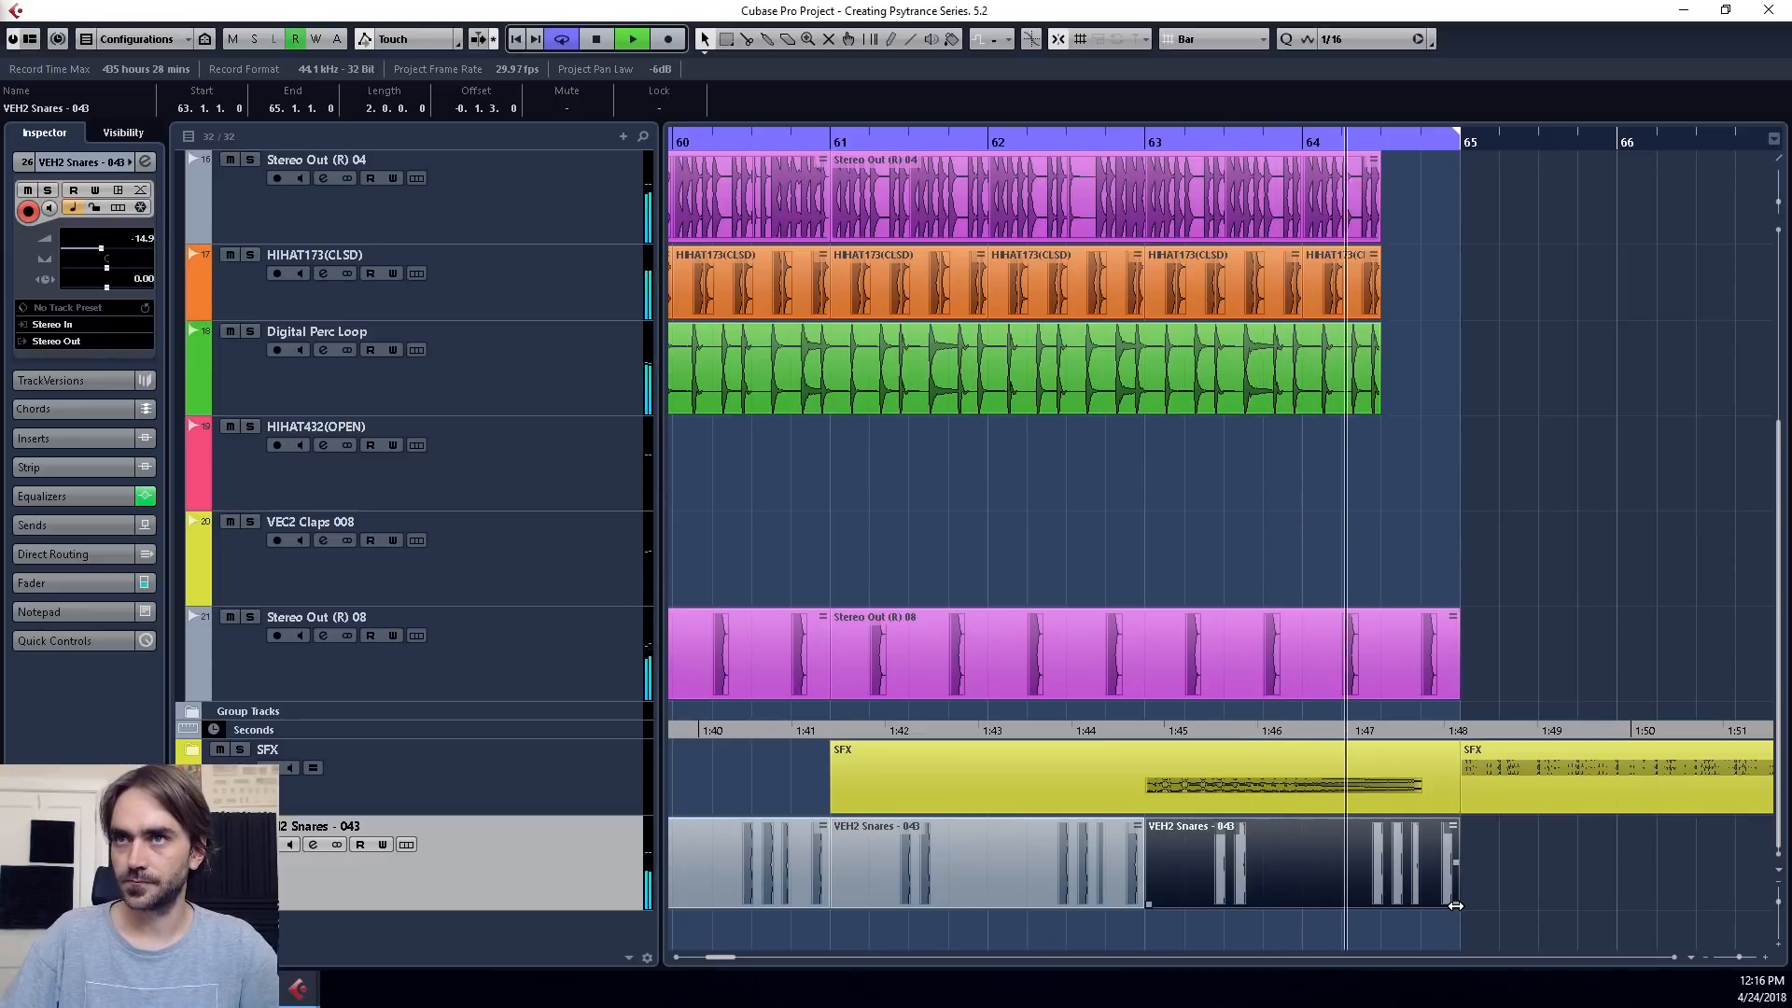
left_click_drag(1455, 905, 1365, 907)
scroll(1385, 913, "down", 3)
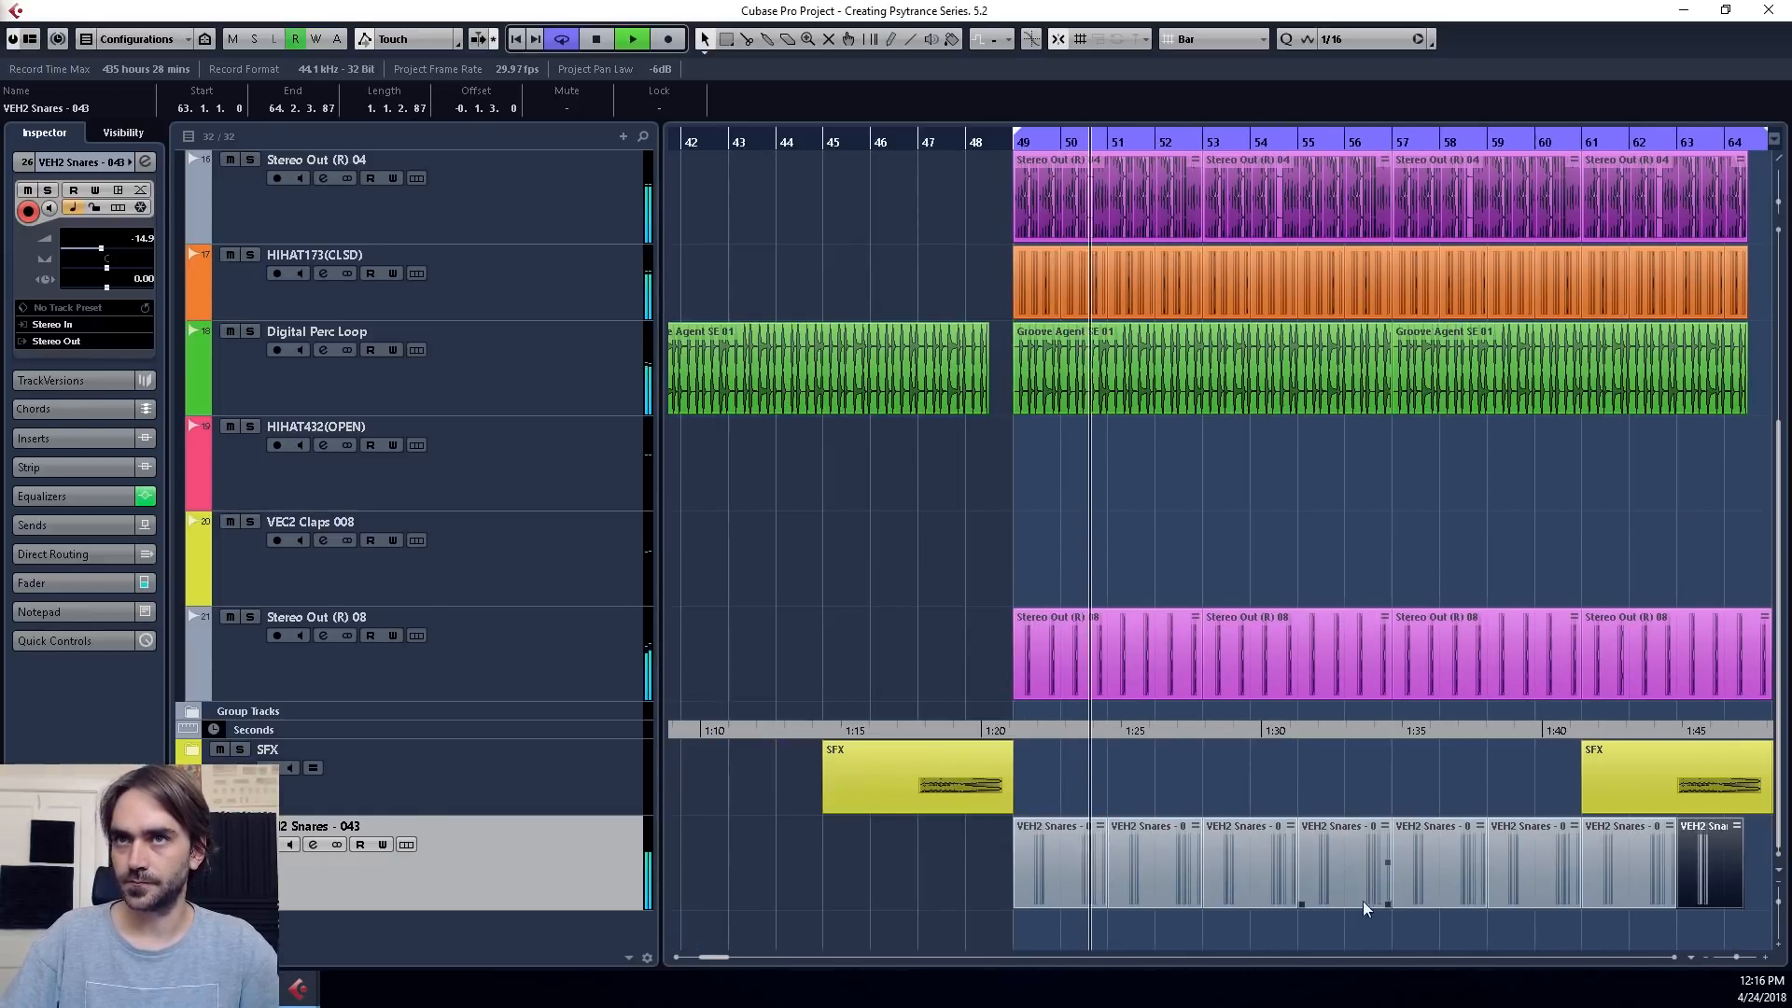
Pan the VEH2 Snares - 043 channel to R30 and move its track into the Perc folder above Stereo Out (R) 08.
left_click(145, 162)
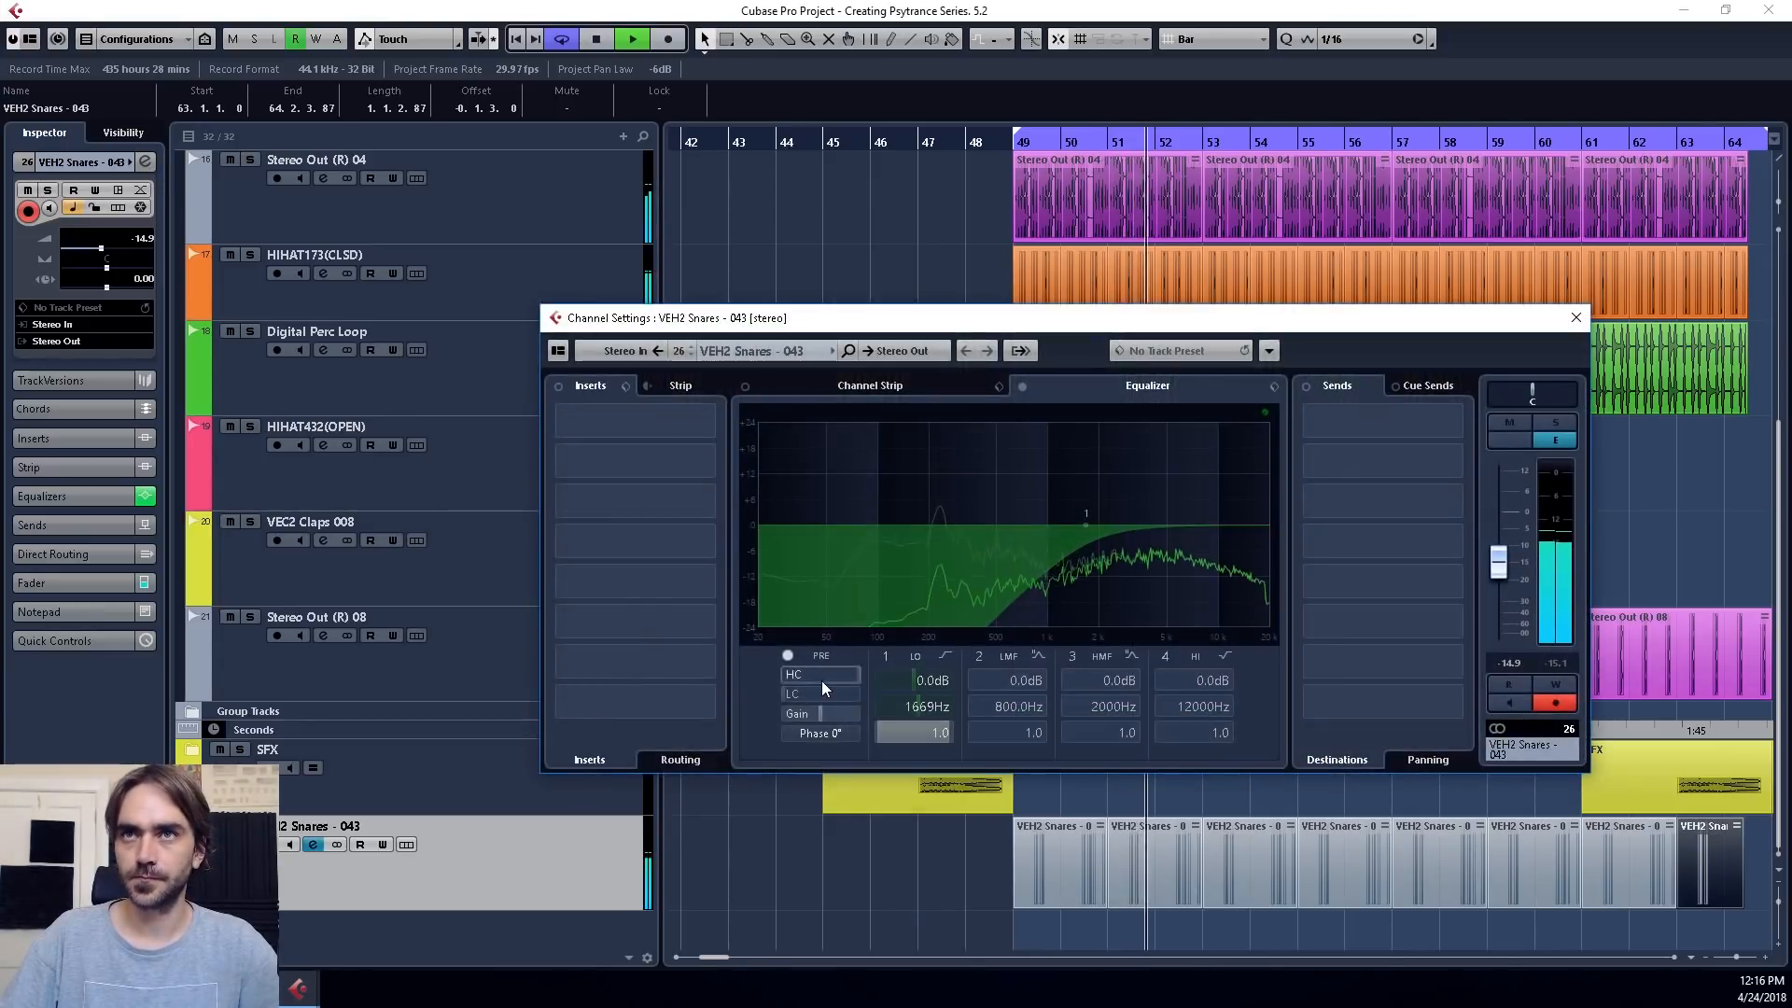
key("space")
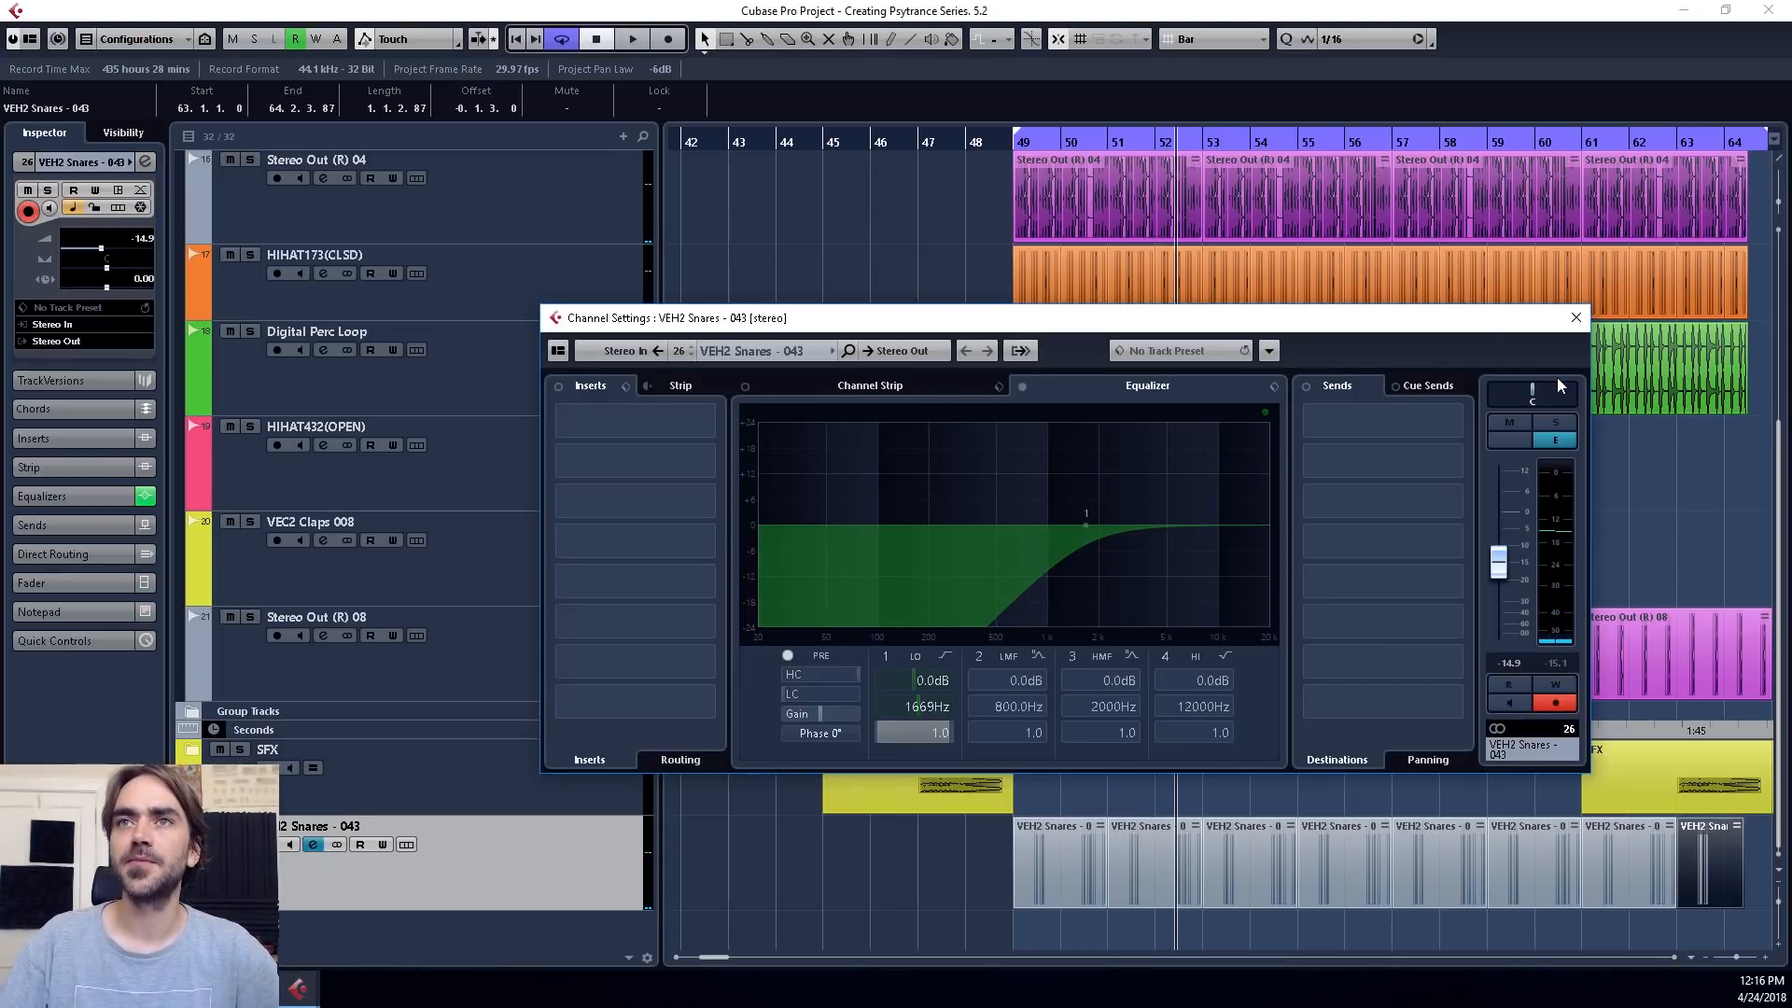
left_click_drag(1531, 396, 1568, 396)
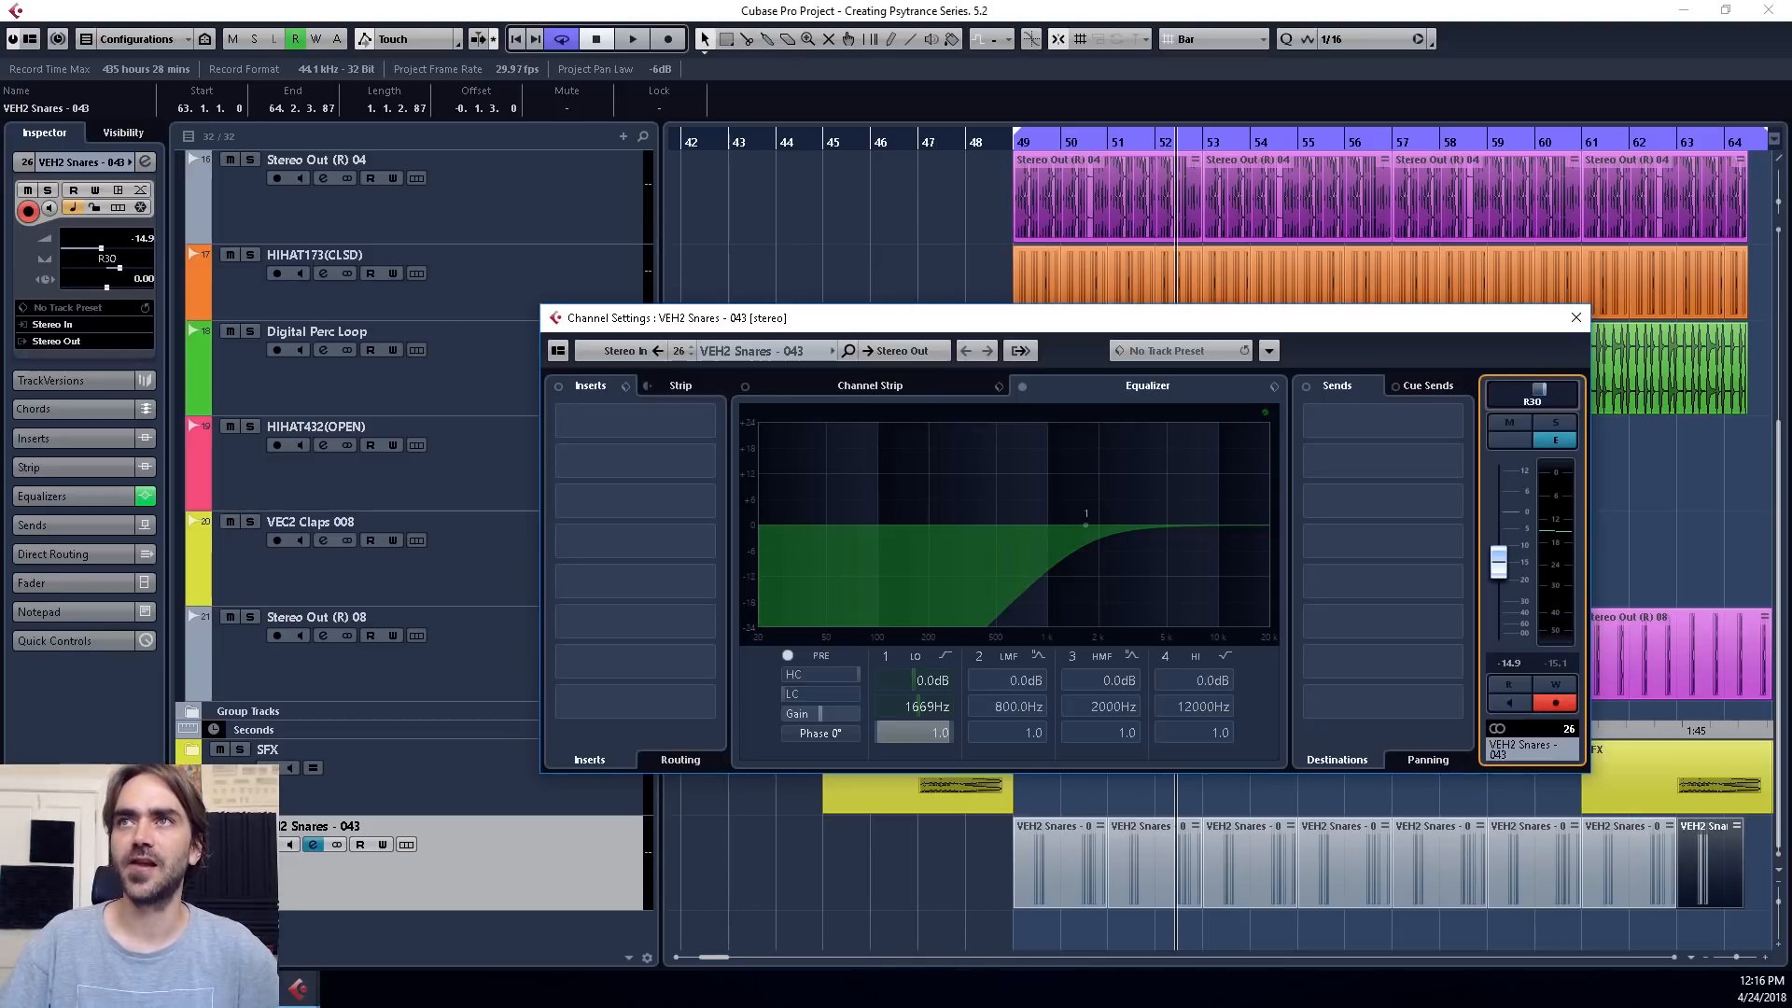
left_click(1575, 319)
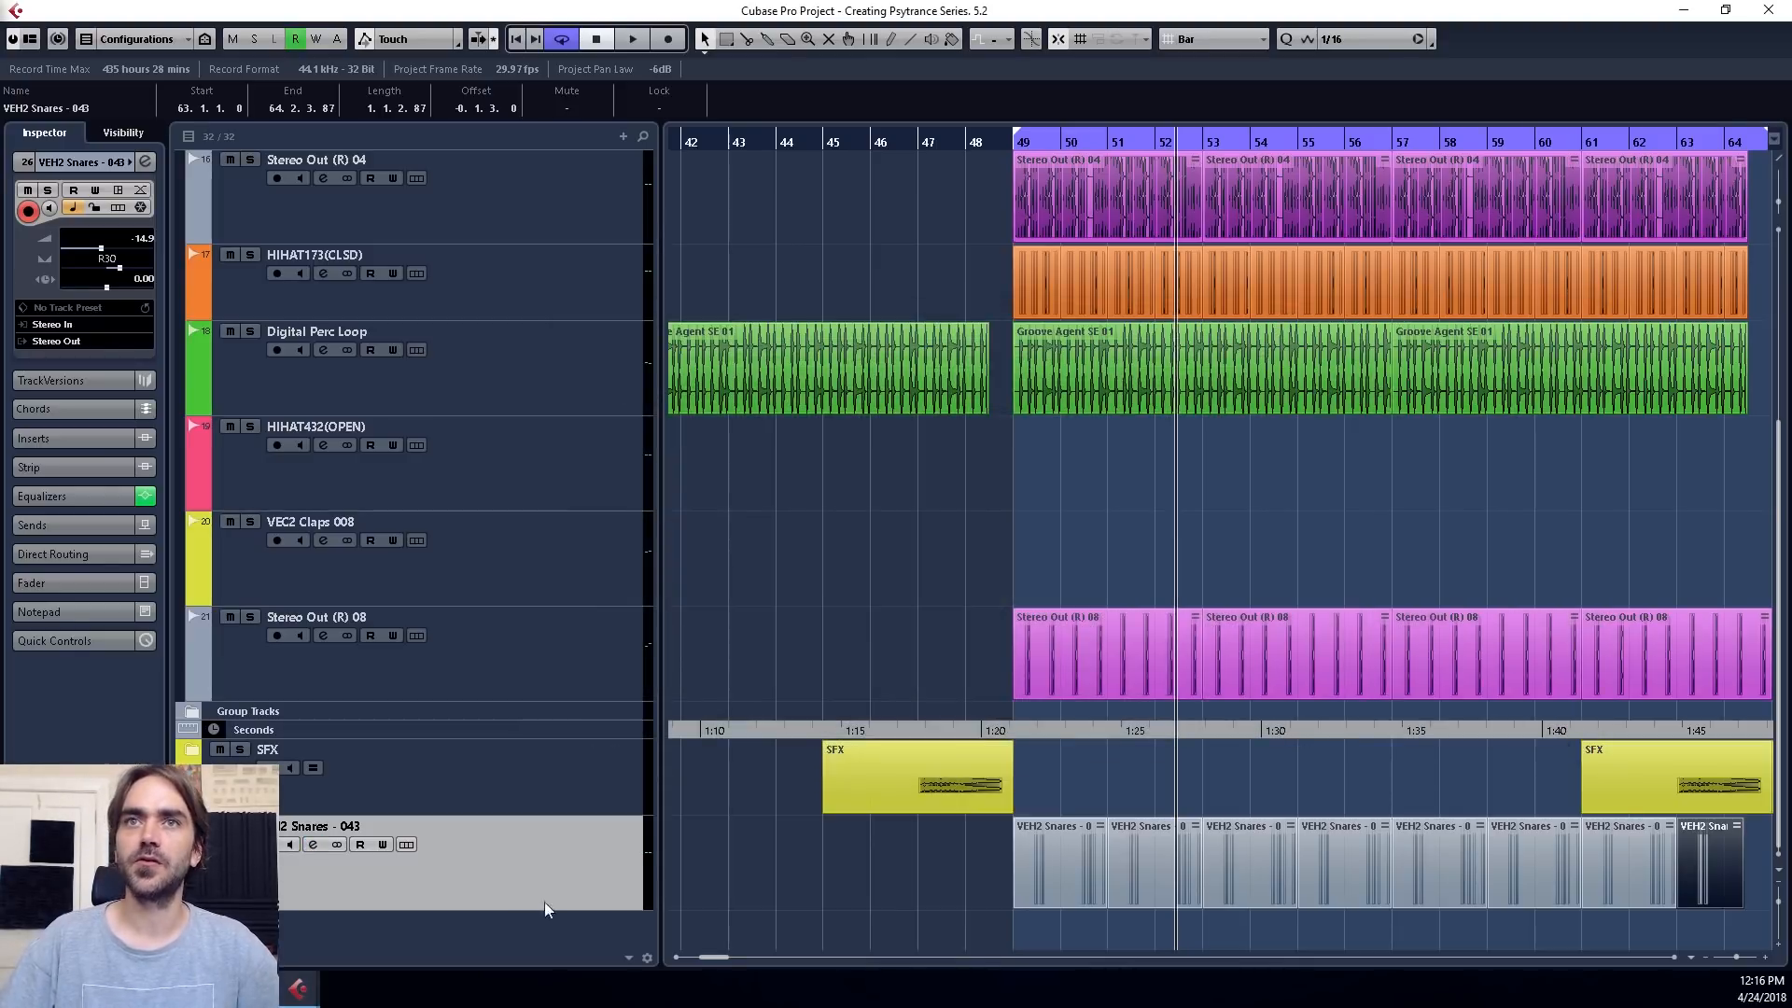
left_click_drag(523, 796, 539, 630)
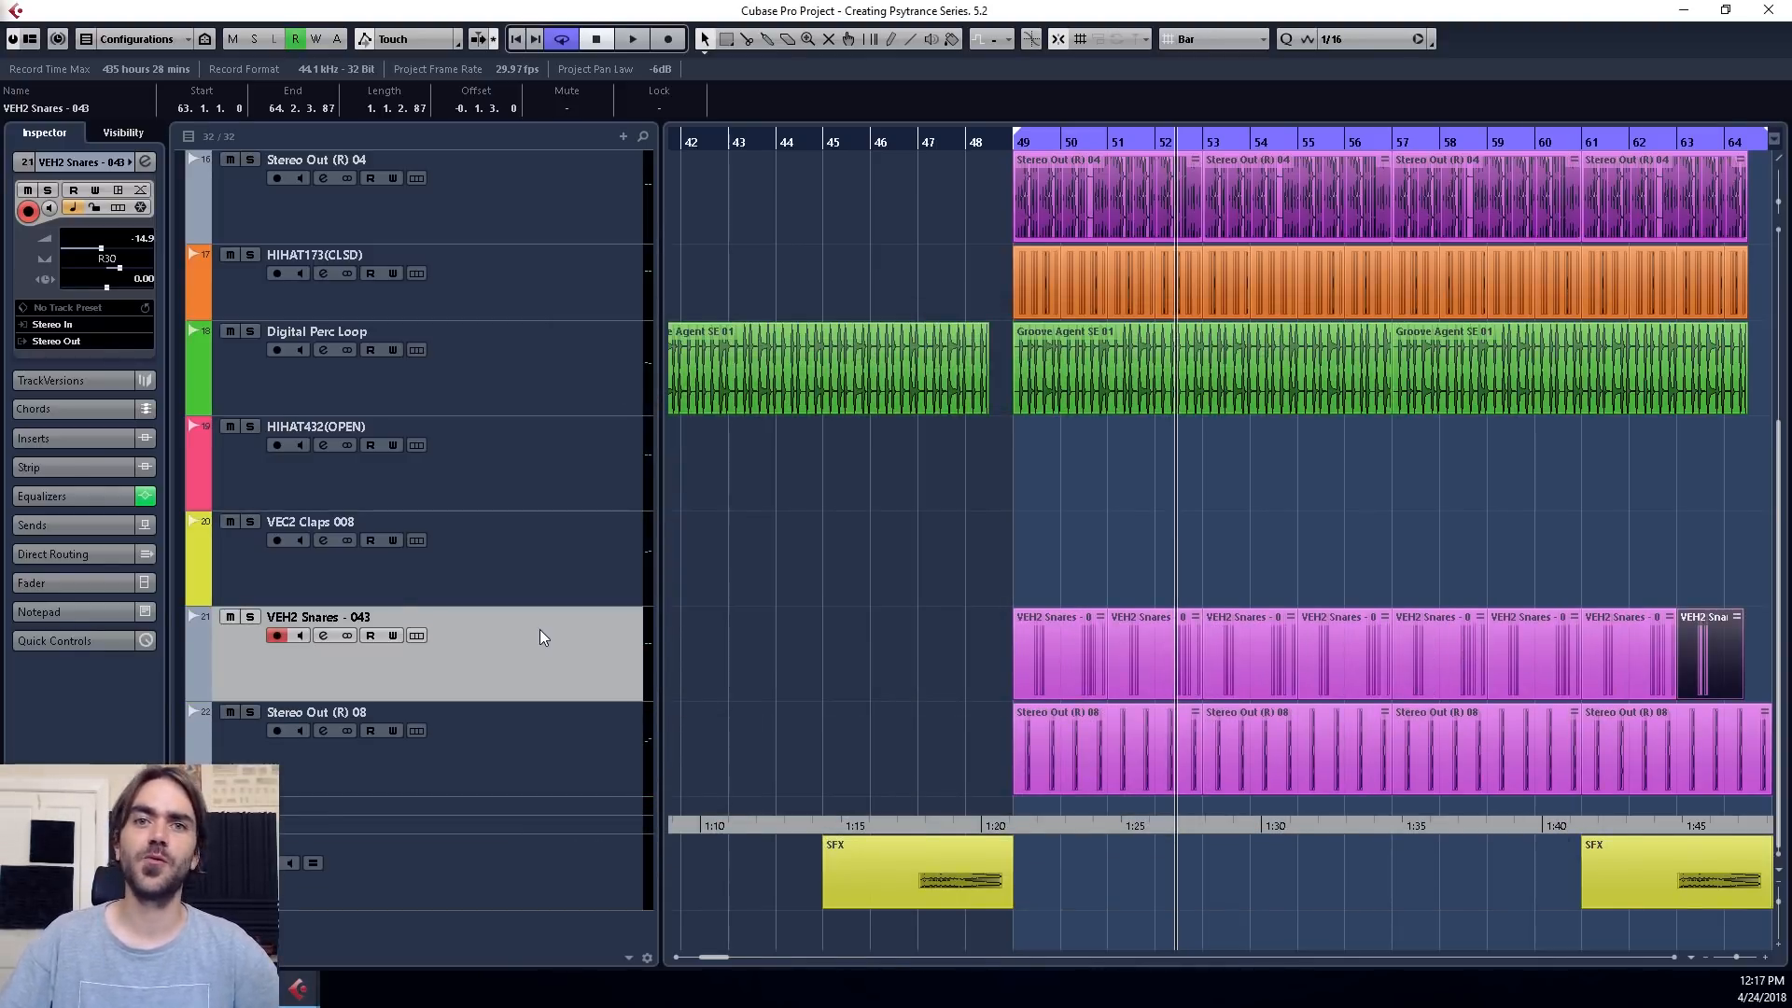
Copy the VEH2 Snares - 043 parts of bars 49 to 64 so the copies start at bar 97.
scroll(875, 598, "right", 3)
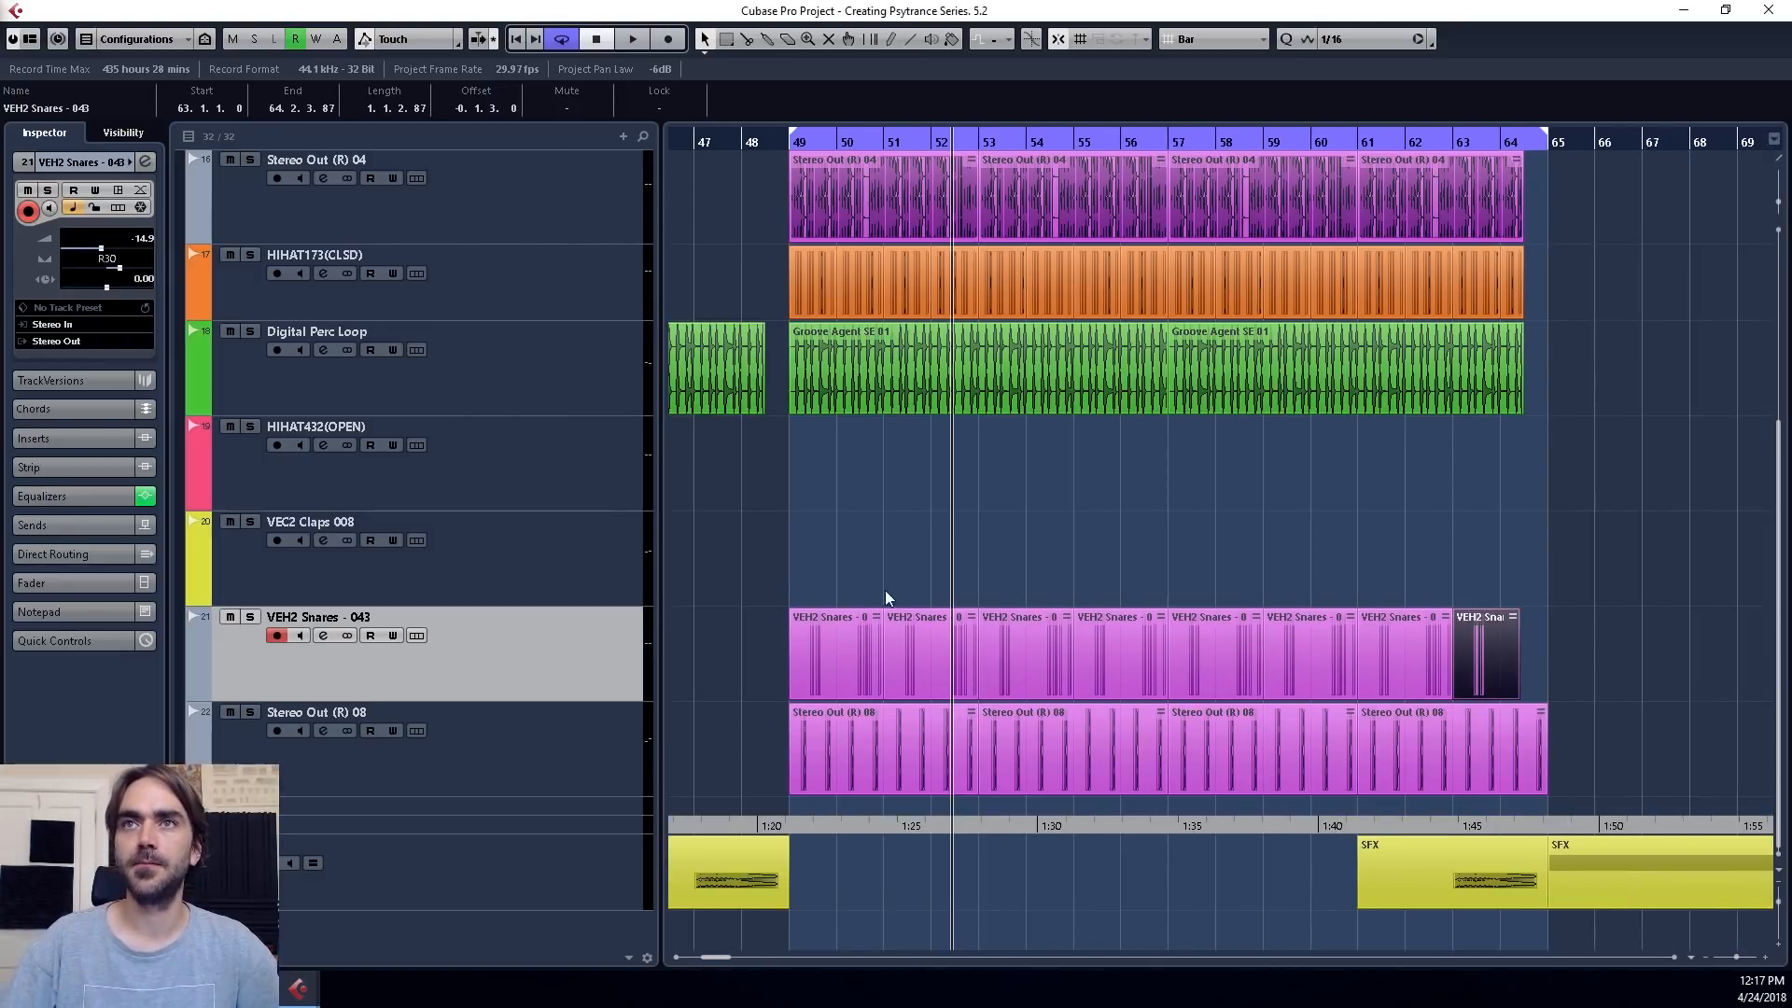
scroll(916, 576, "down", 2)
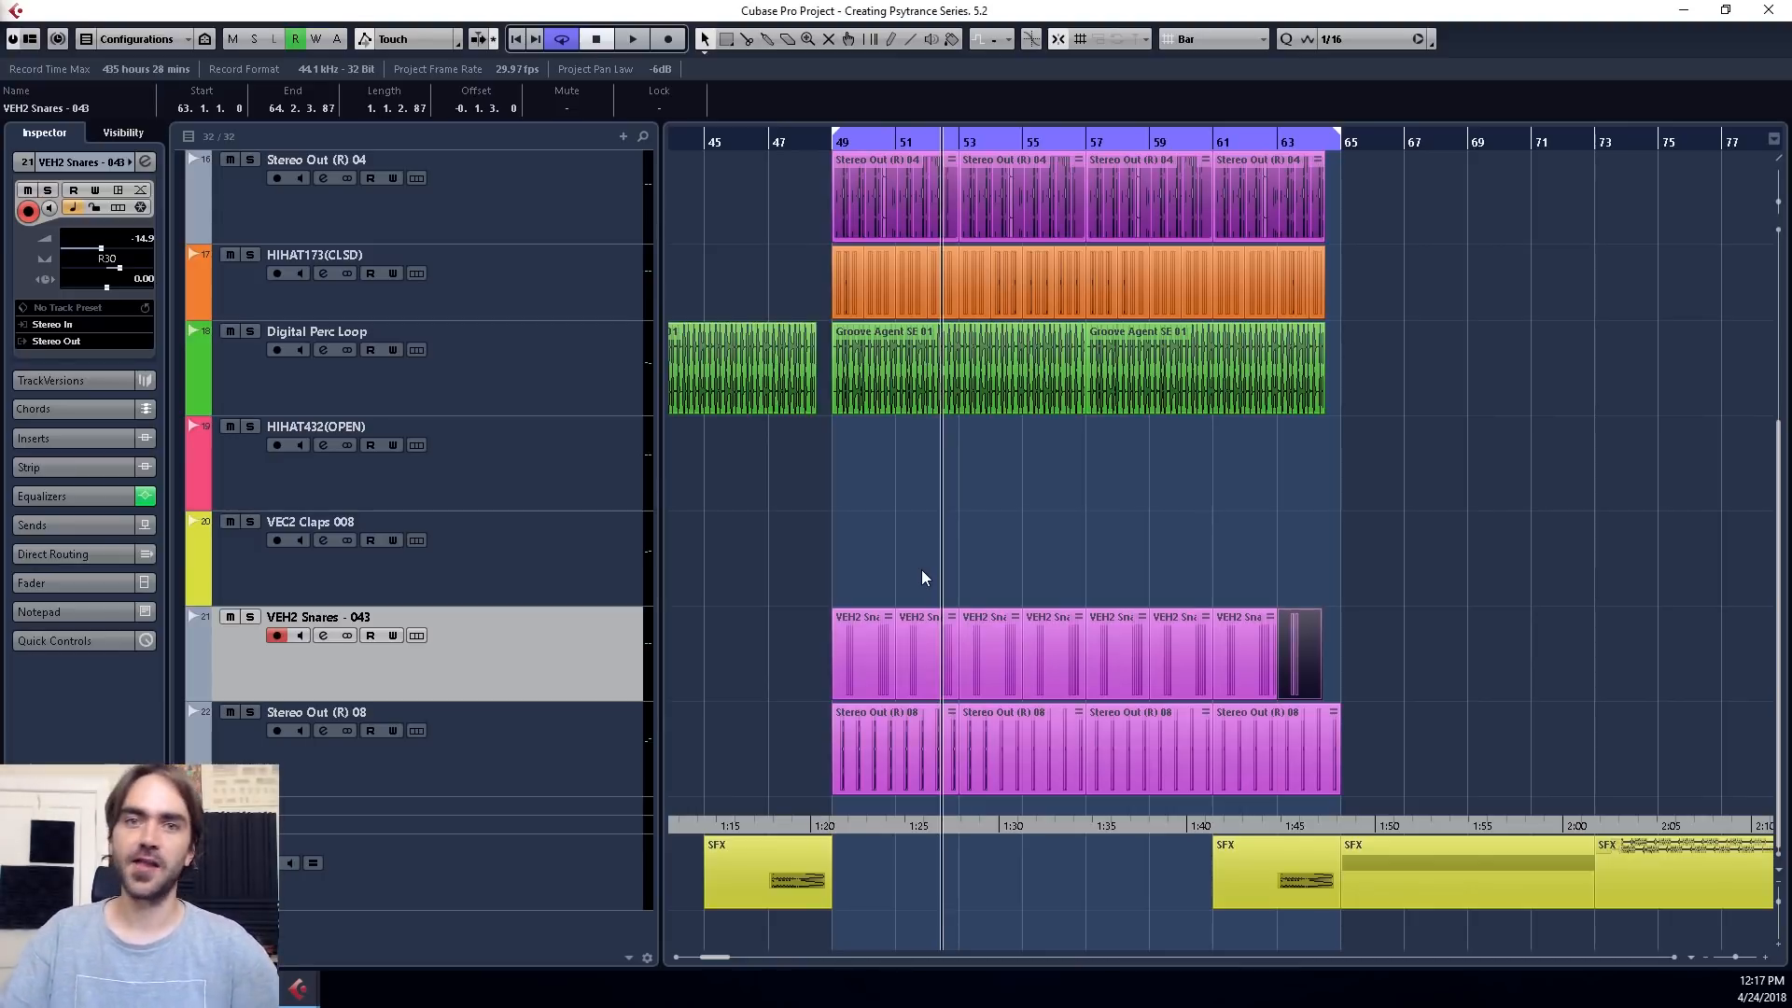
scroll(916, 571, "up", 2)
key("space")
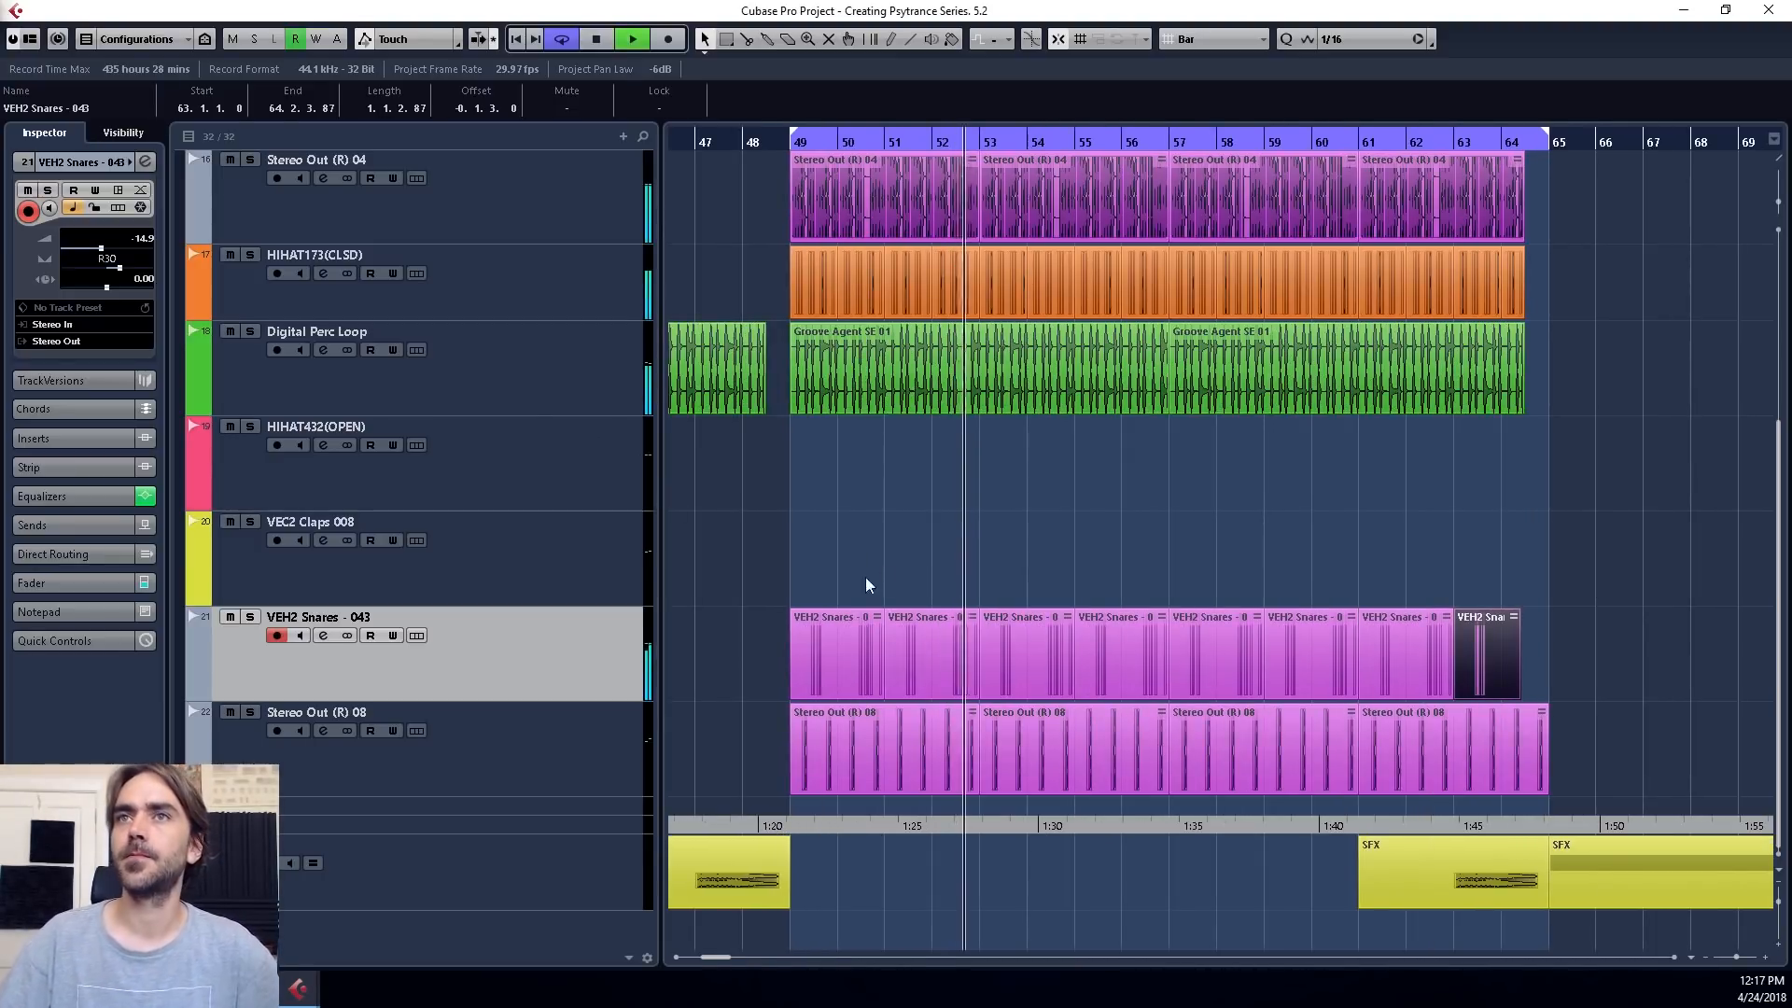
scroll(866, 569, "down", 4)
scroll(955, 589, "right", 2)
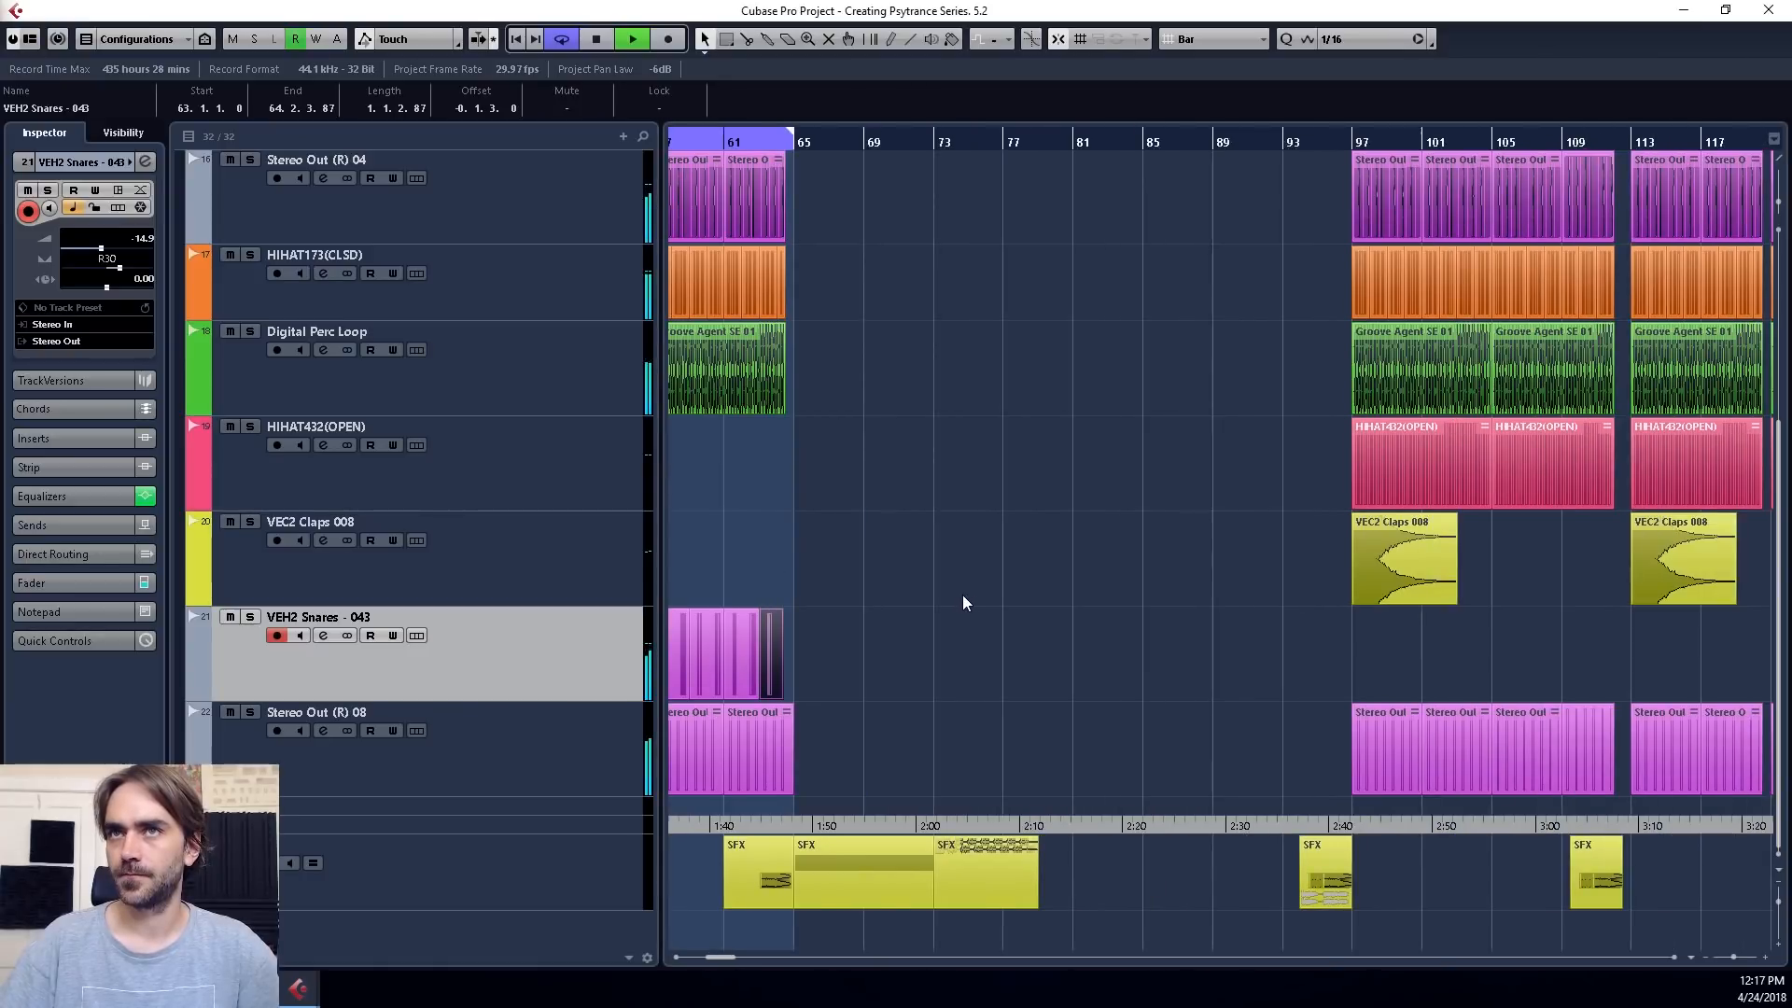
scroll(963, 595, "left", 1)
scroll(954, 635, "left", 4)
left_click_drag(1226, 637, 1681, 651)
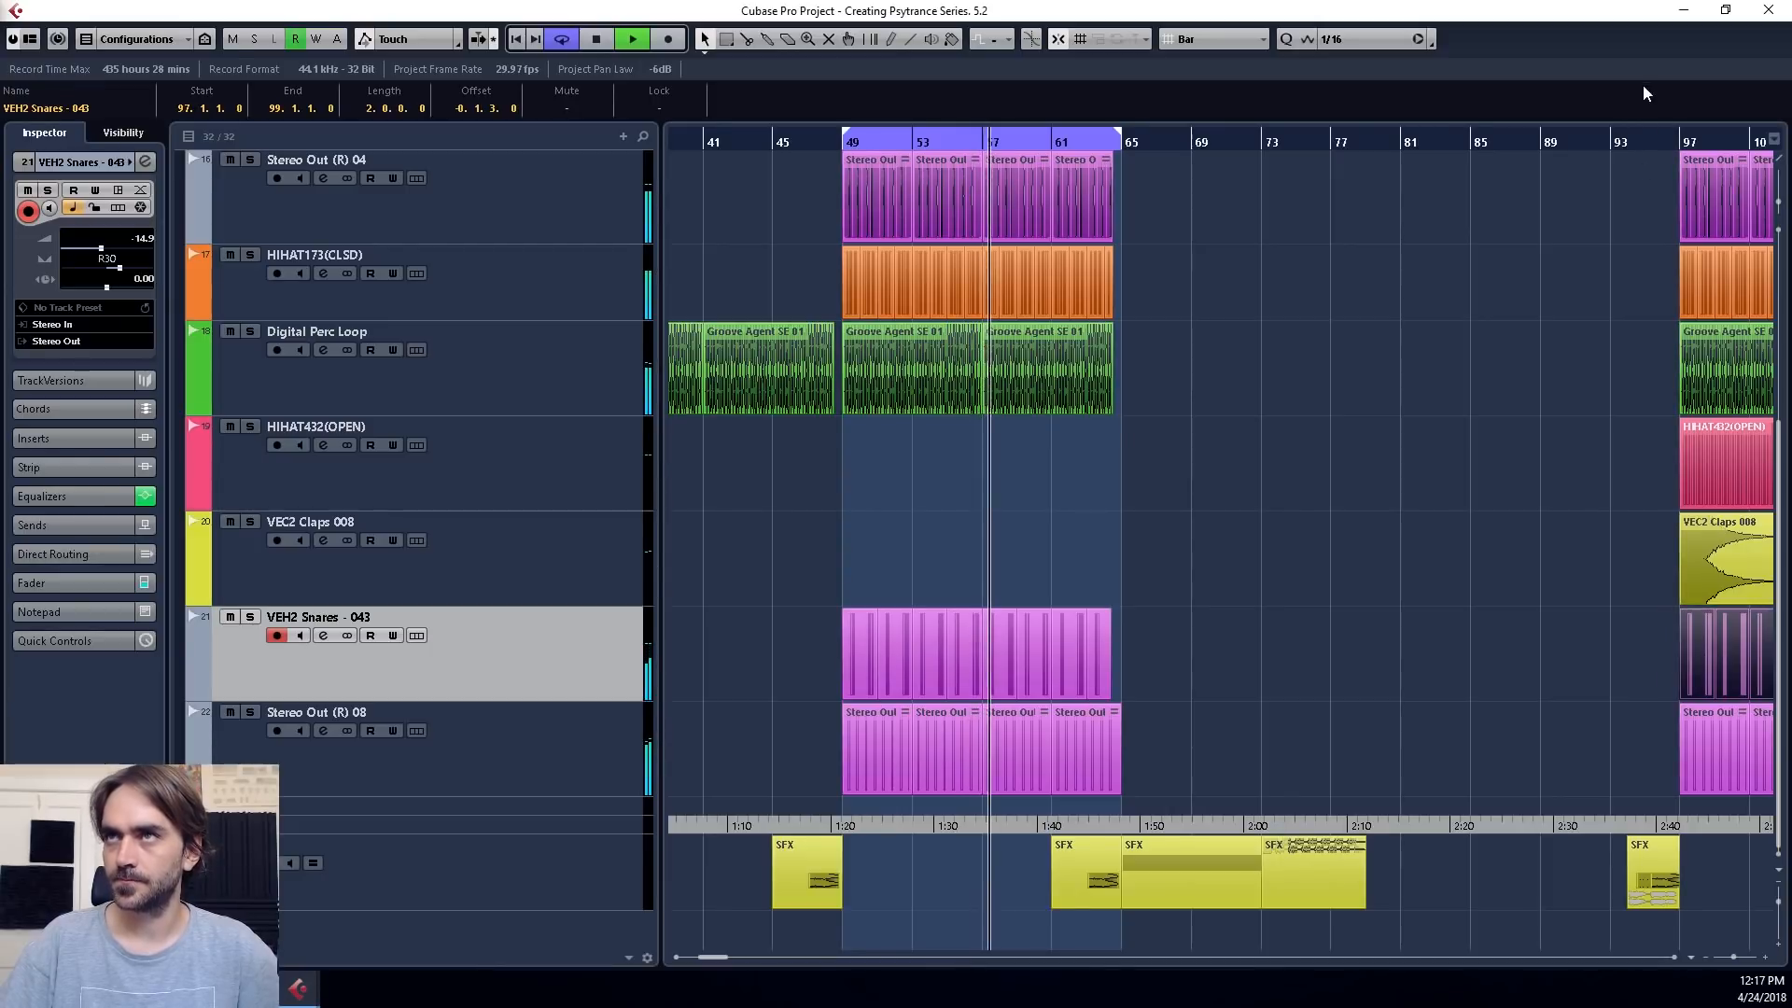
Copy the snare parts from bar 97 to bar 113 and shorten the part at bar 111 to end at bar 112.
left_click(1634, 140)
scroll(1399, 466, "right", 5)
scroll(1139, 655, "up", 1)
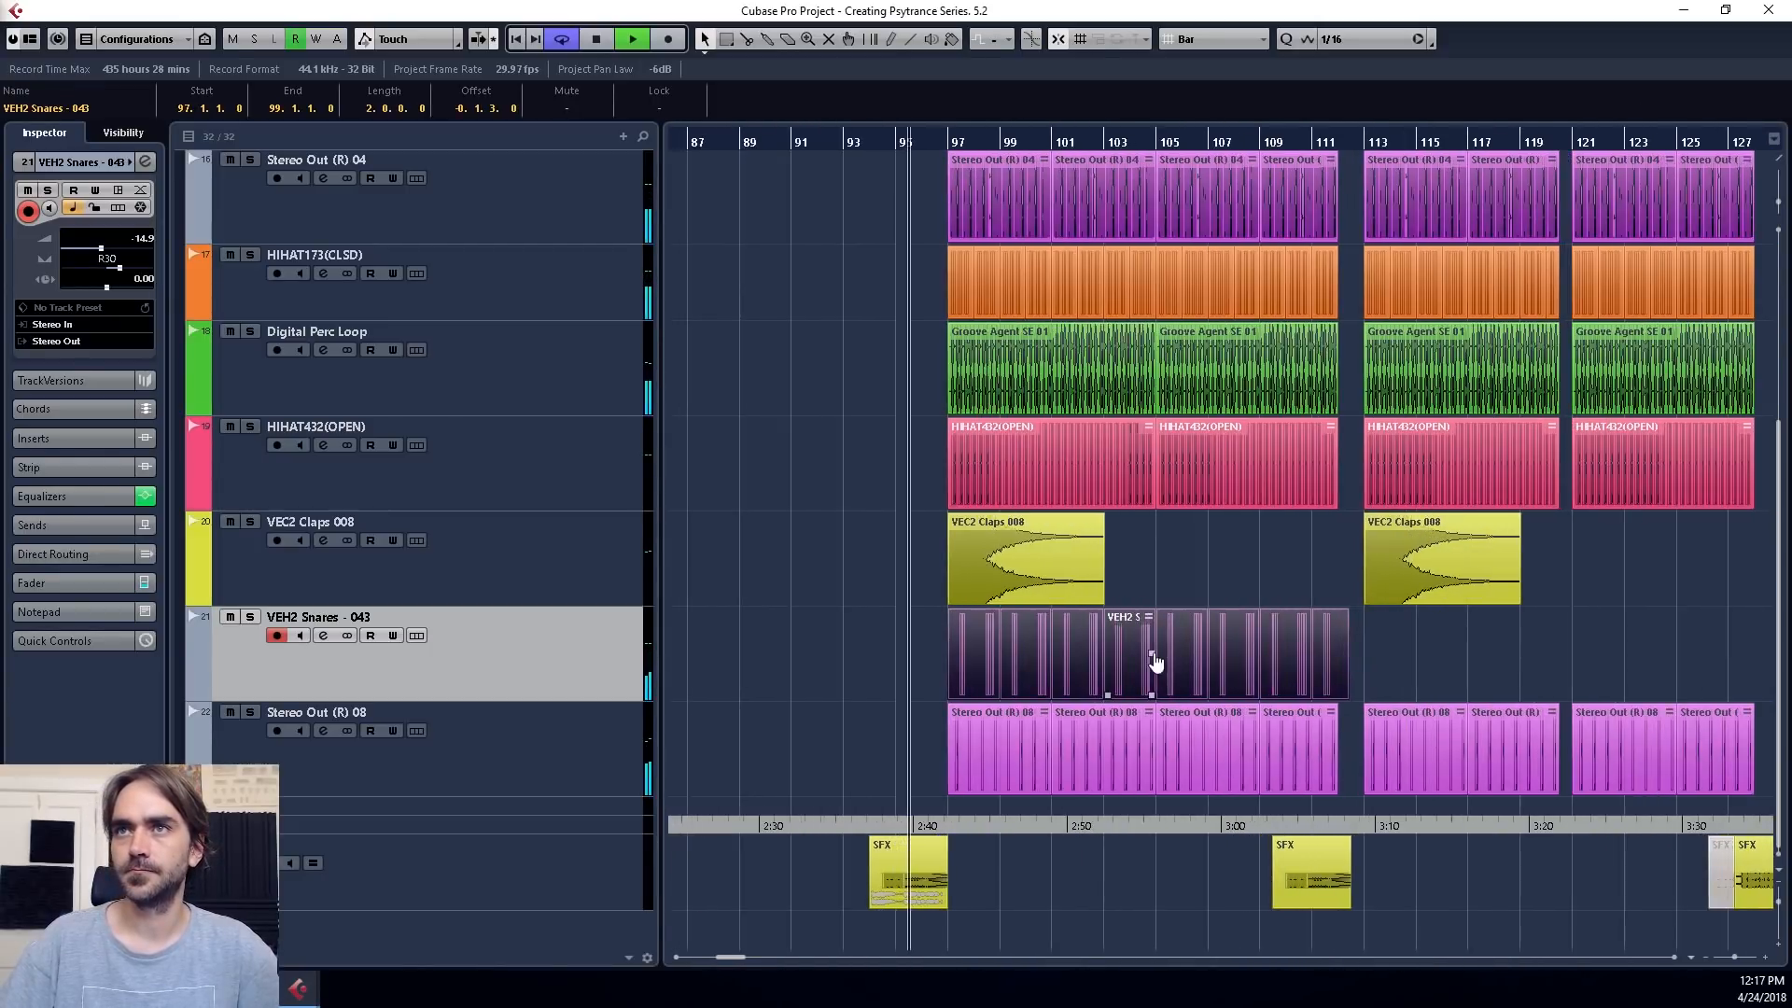
left_click_drag(1001, 674, 1348, 685)
left_click(1343, 672)
scroll(1343, 718, "up", 2)
scroll(1348, 685, "down", 3)
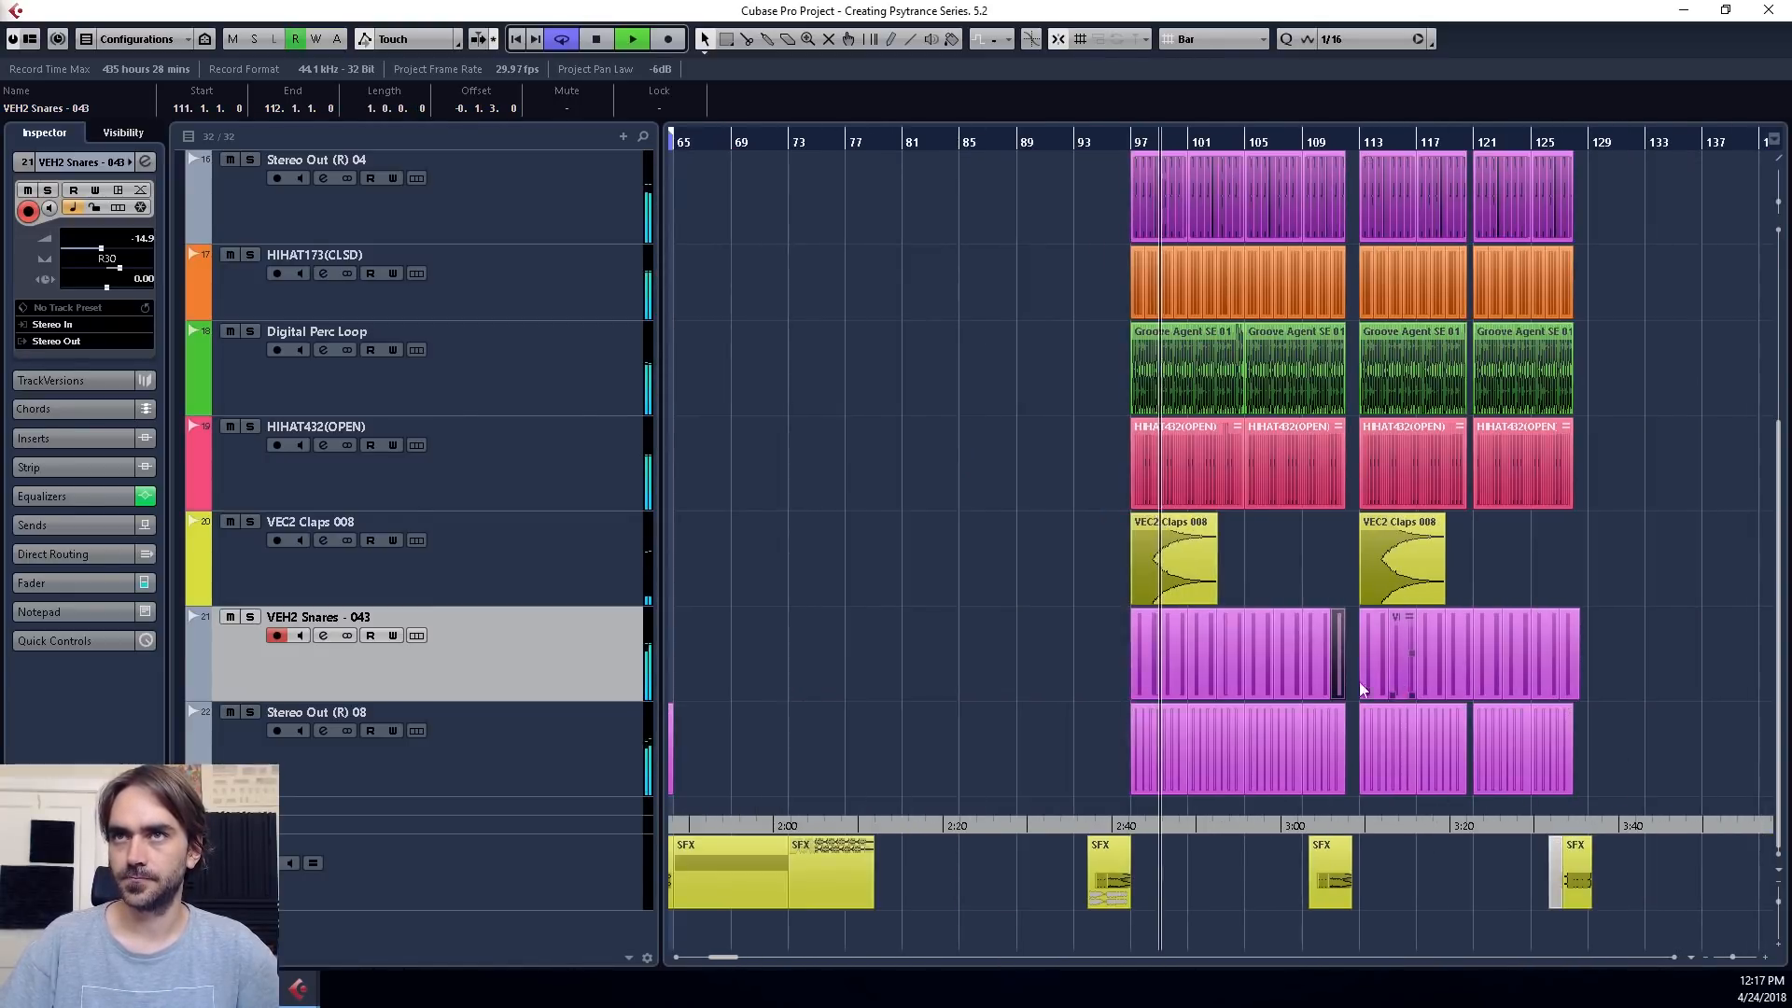
Pan the VEH2 Snares - 043 track to R49 and set its volume to -15.8 dB.
scroll(1381, 681, "right", 3)
left_click_drag(119, 269, 128, 272)
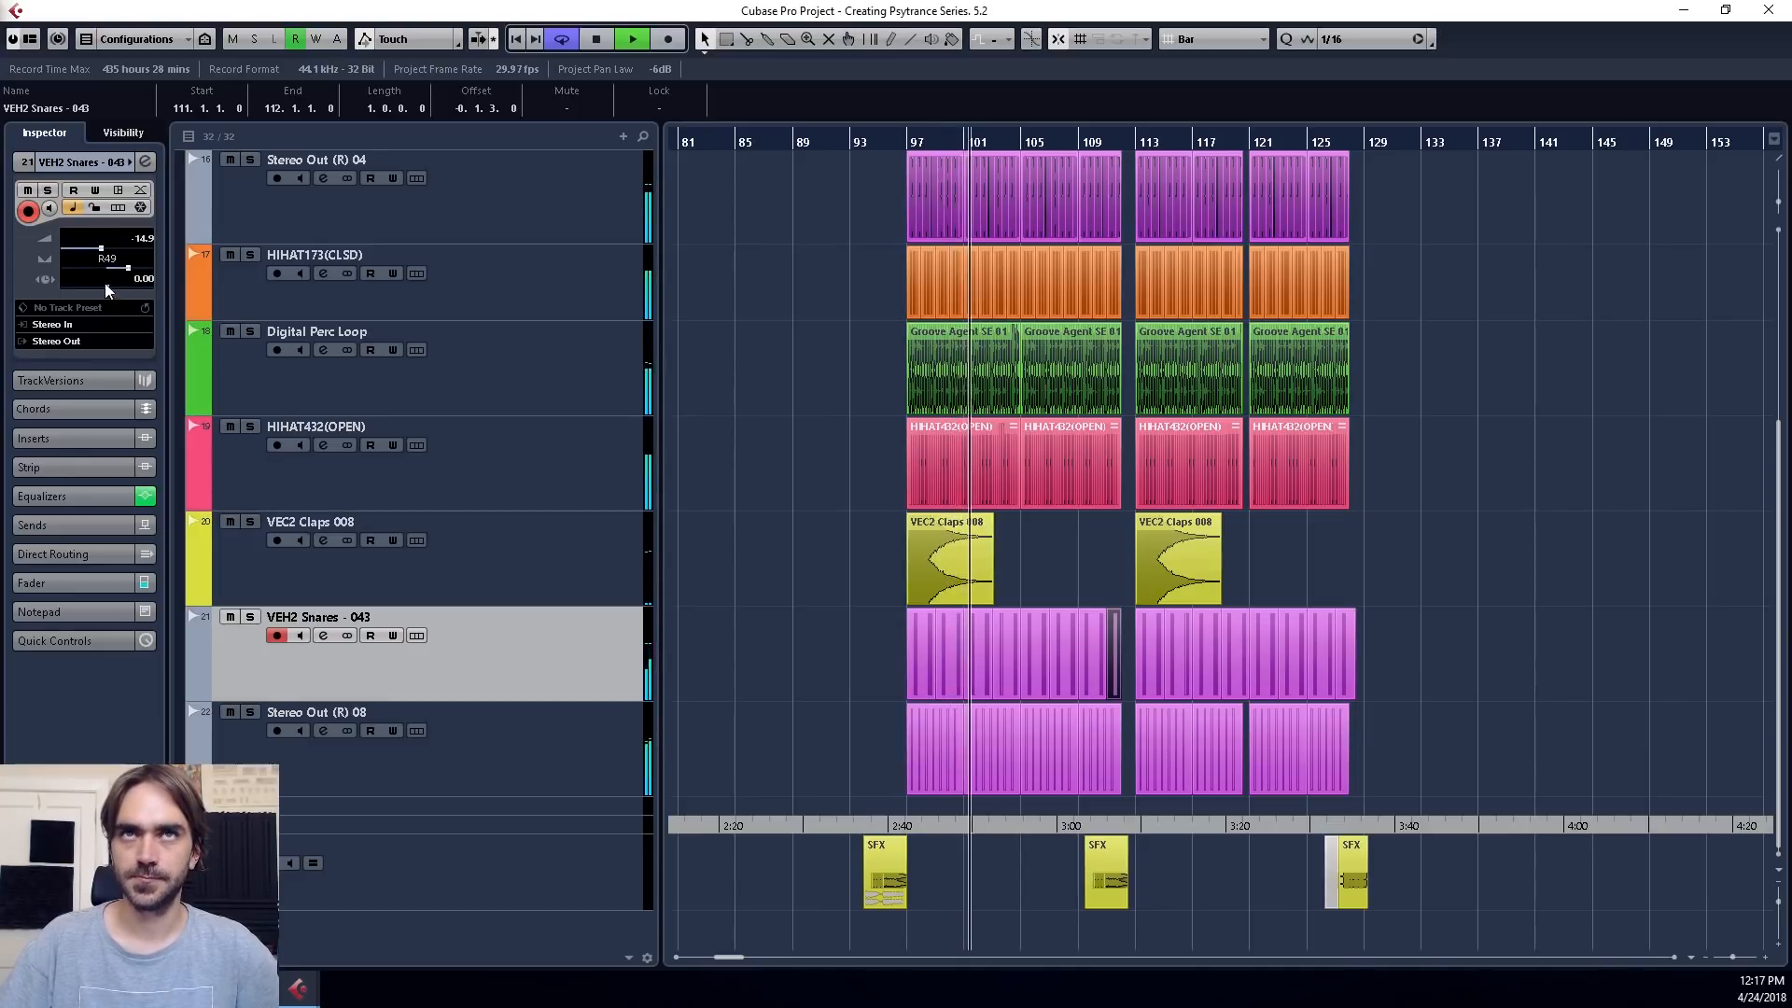
left_click_drag(100, 249, 99, 249)
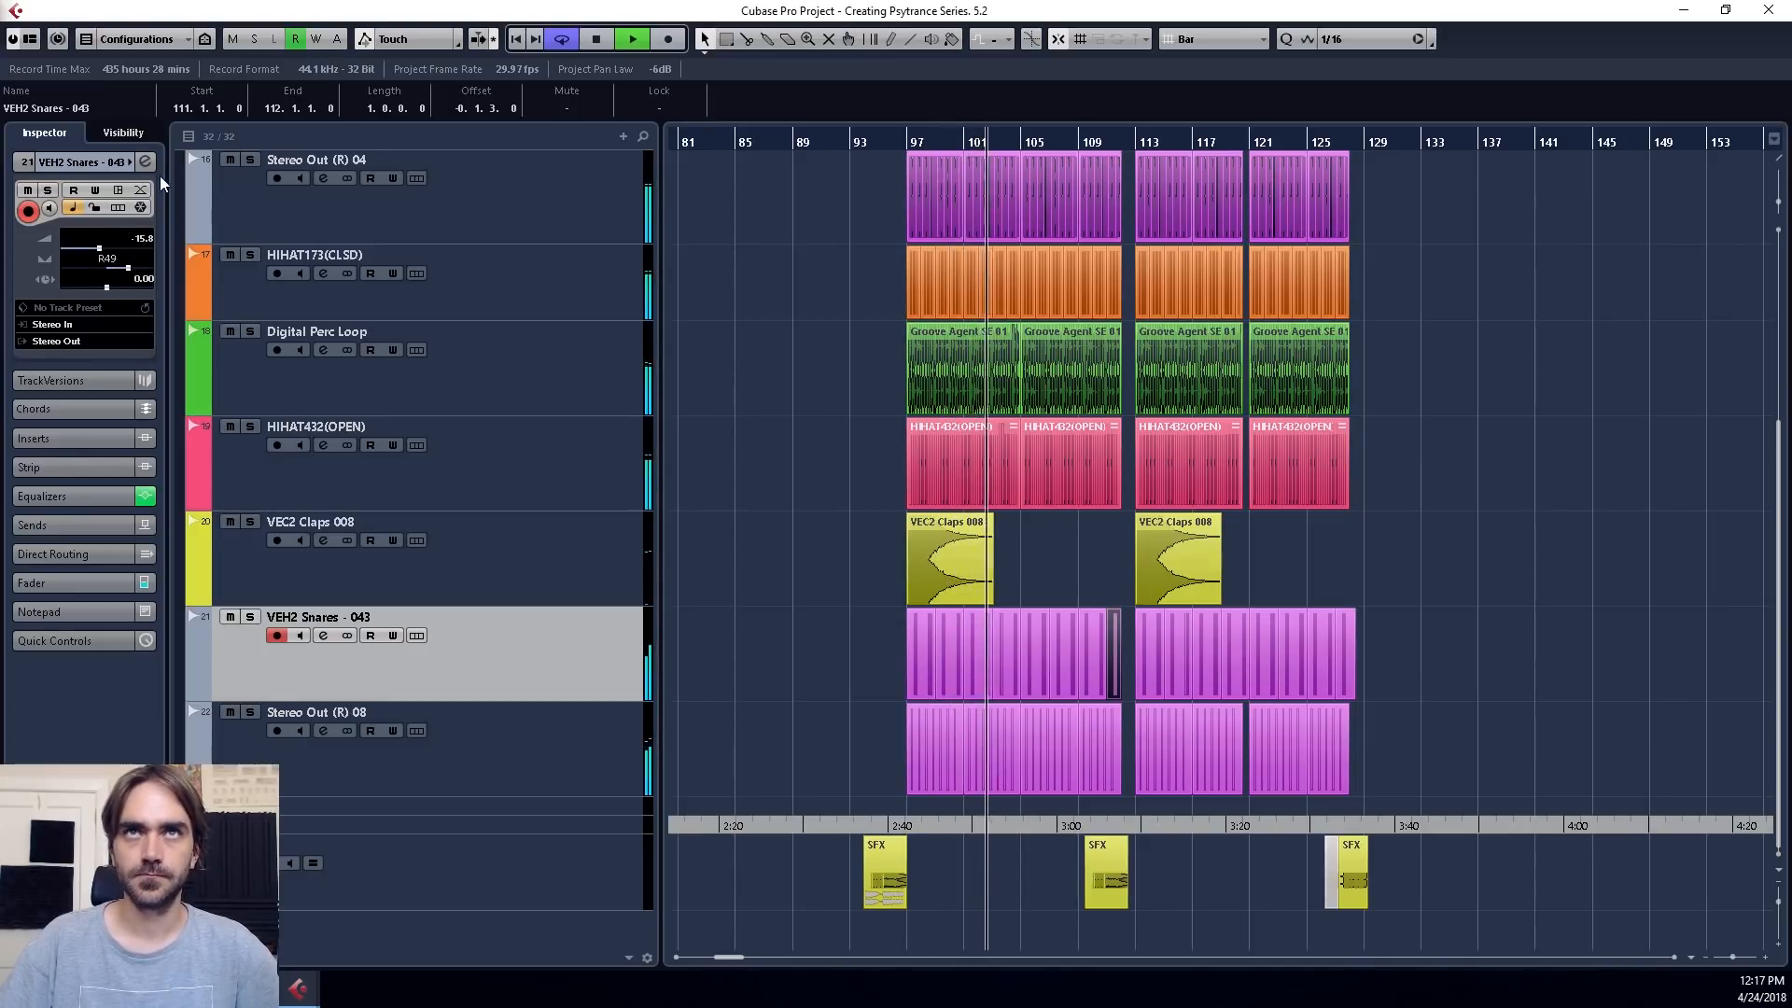
Deselect the snare part and collapse the Perc folder track.
left_click(792, 680)
scroll(775, 709, "right", 5)
scroll(919, 675, "left", 8)
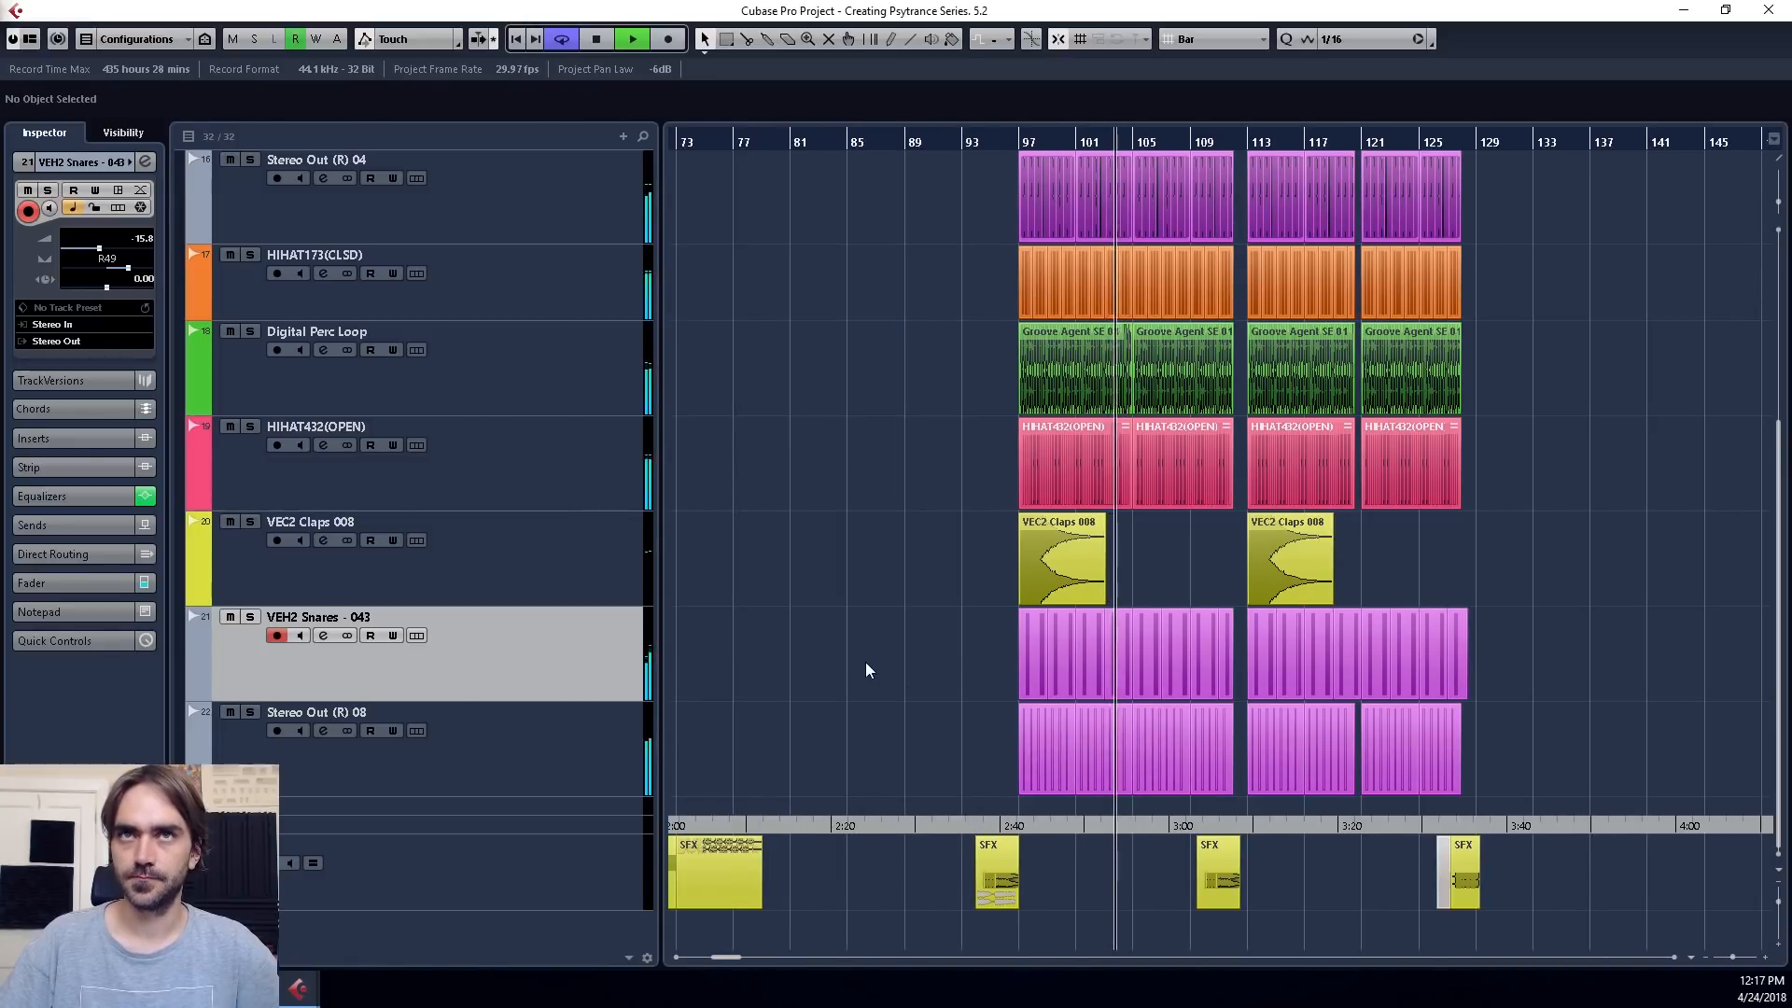
scroll(865, 663, "up", 3)
left_click(200, 408)
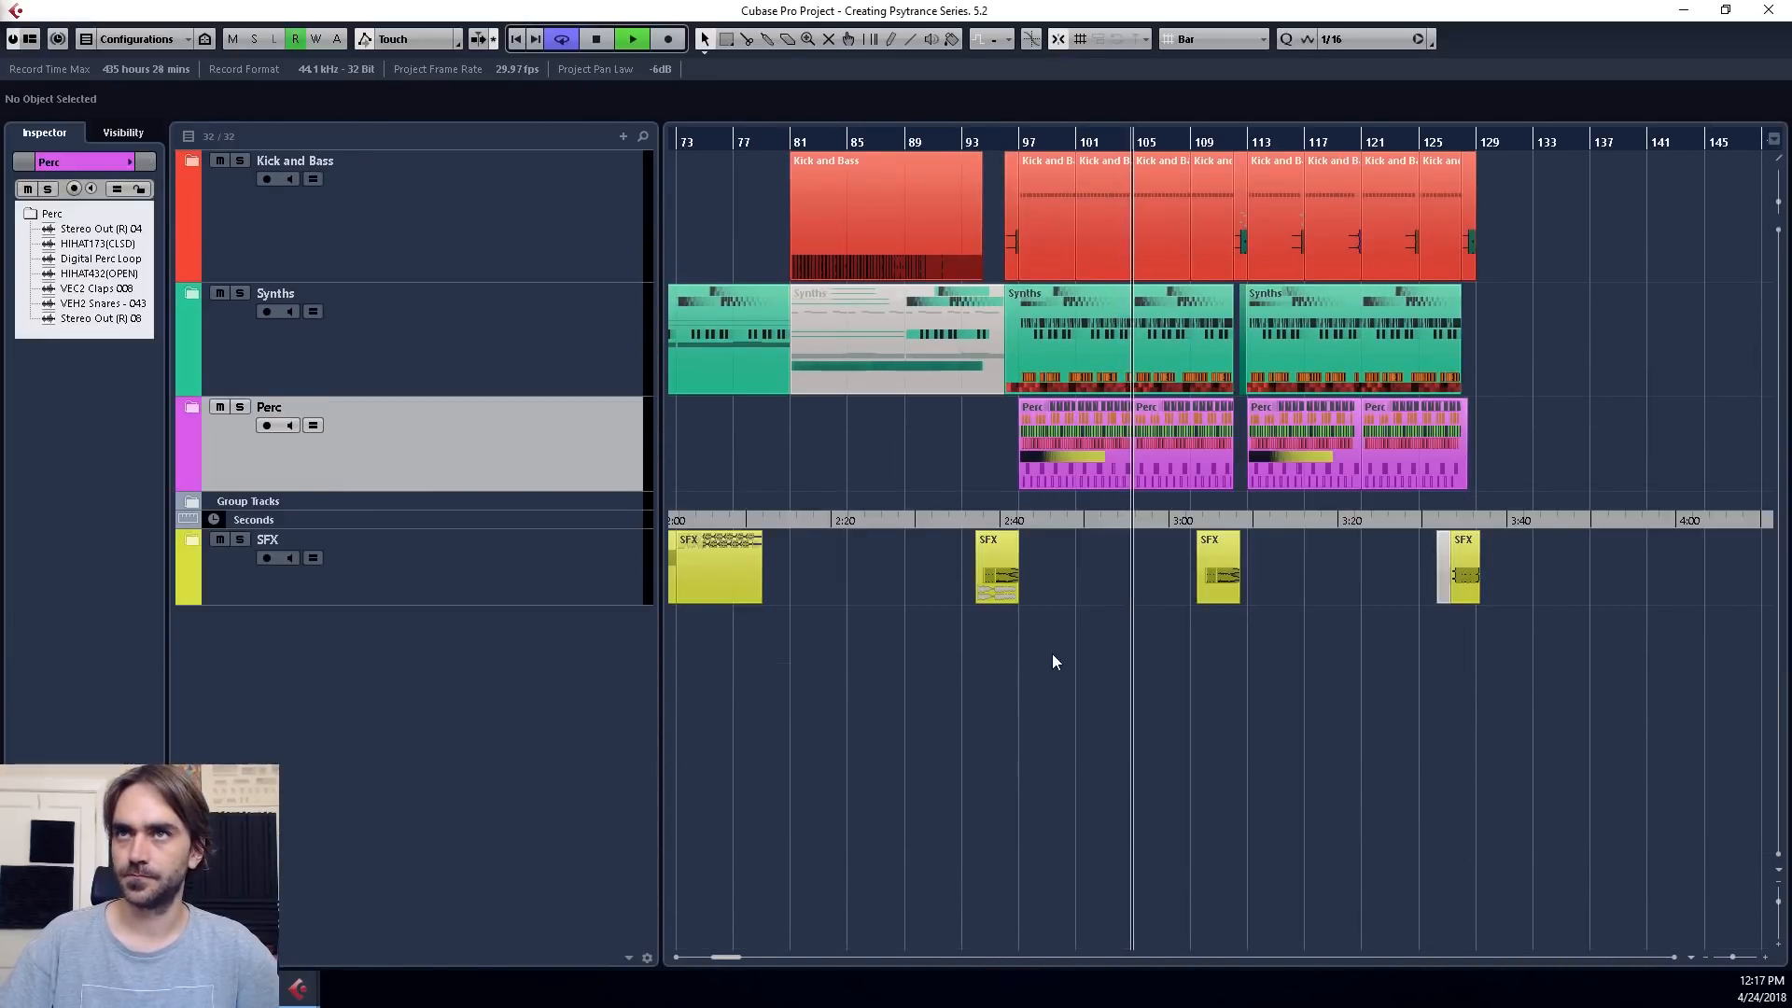
scroll(1027, 672, "right", 4)
scroll(948, 743, "up", 2)
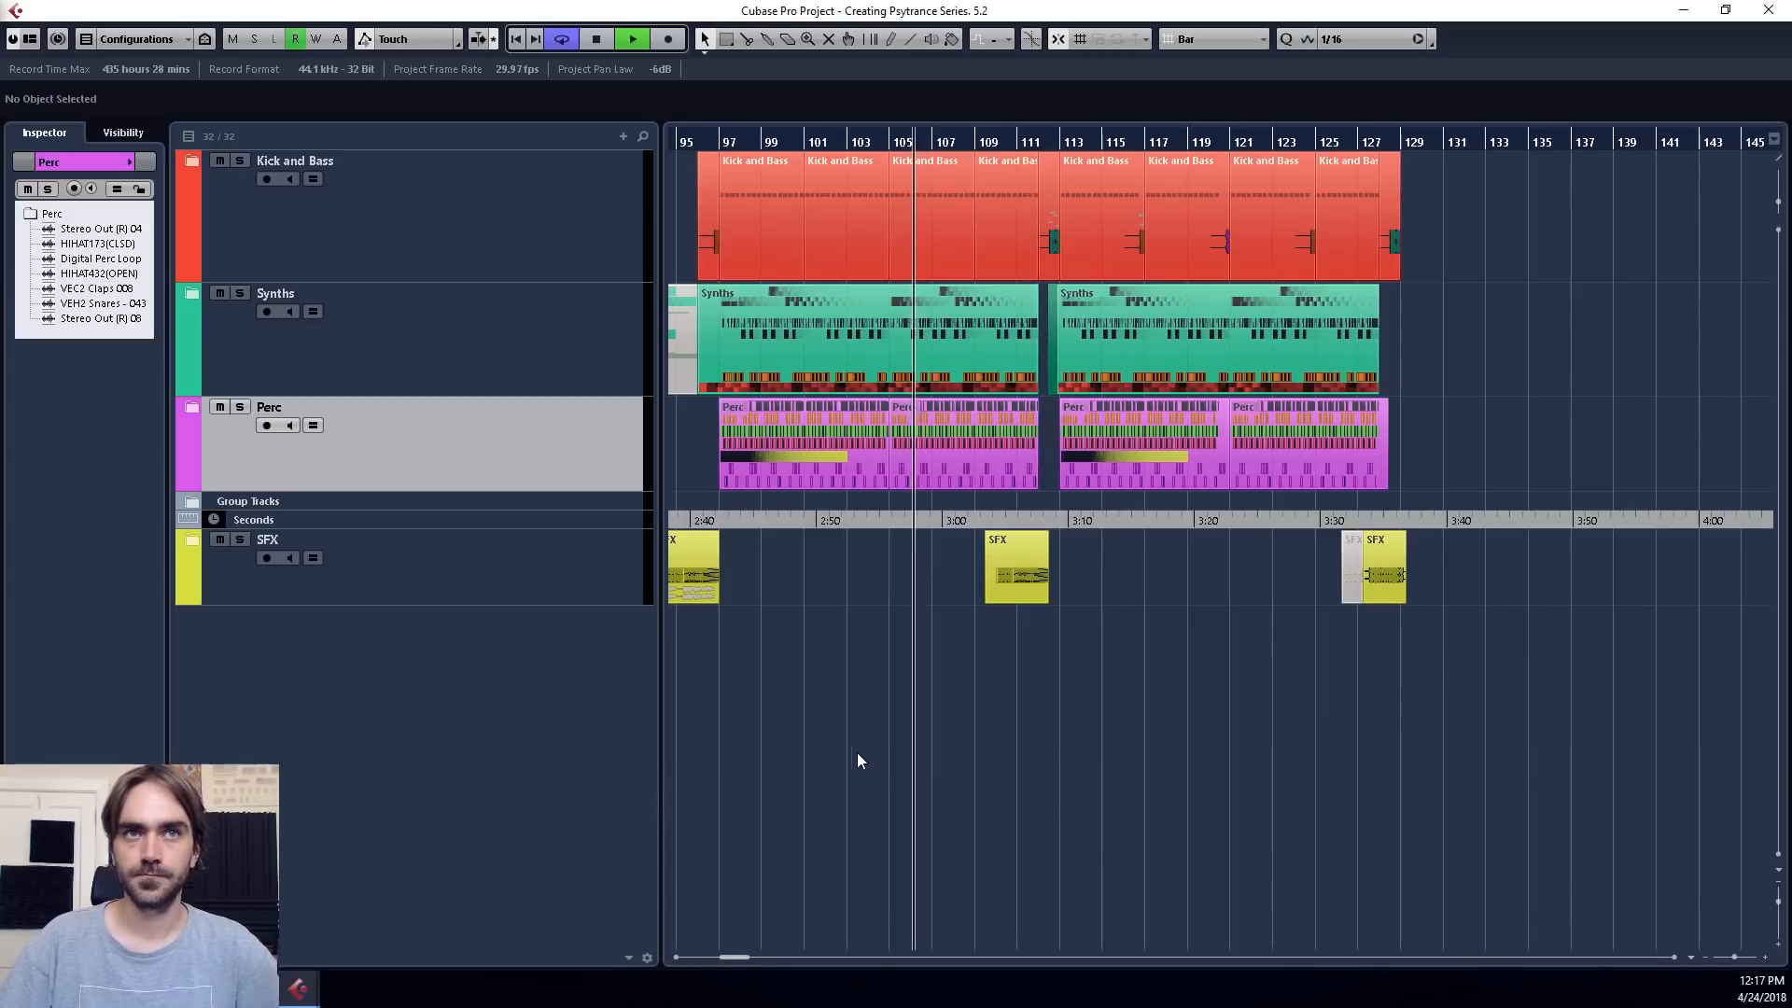
scroll(939, 753, "down", 4)
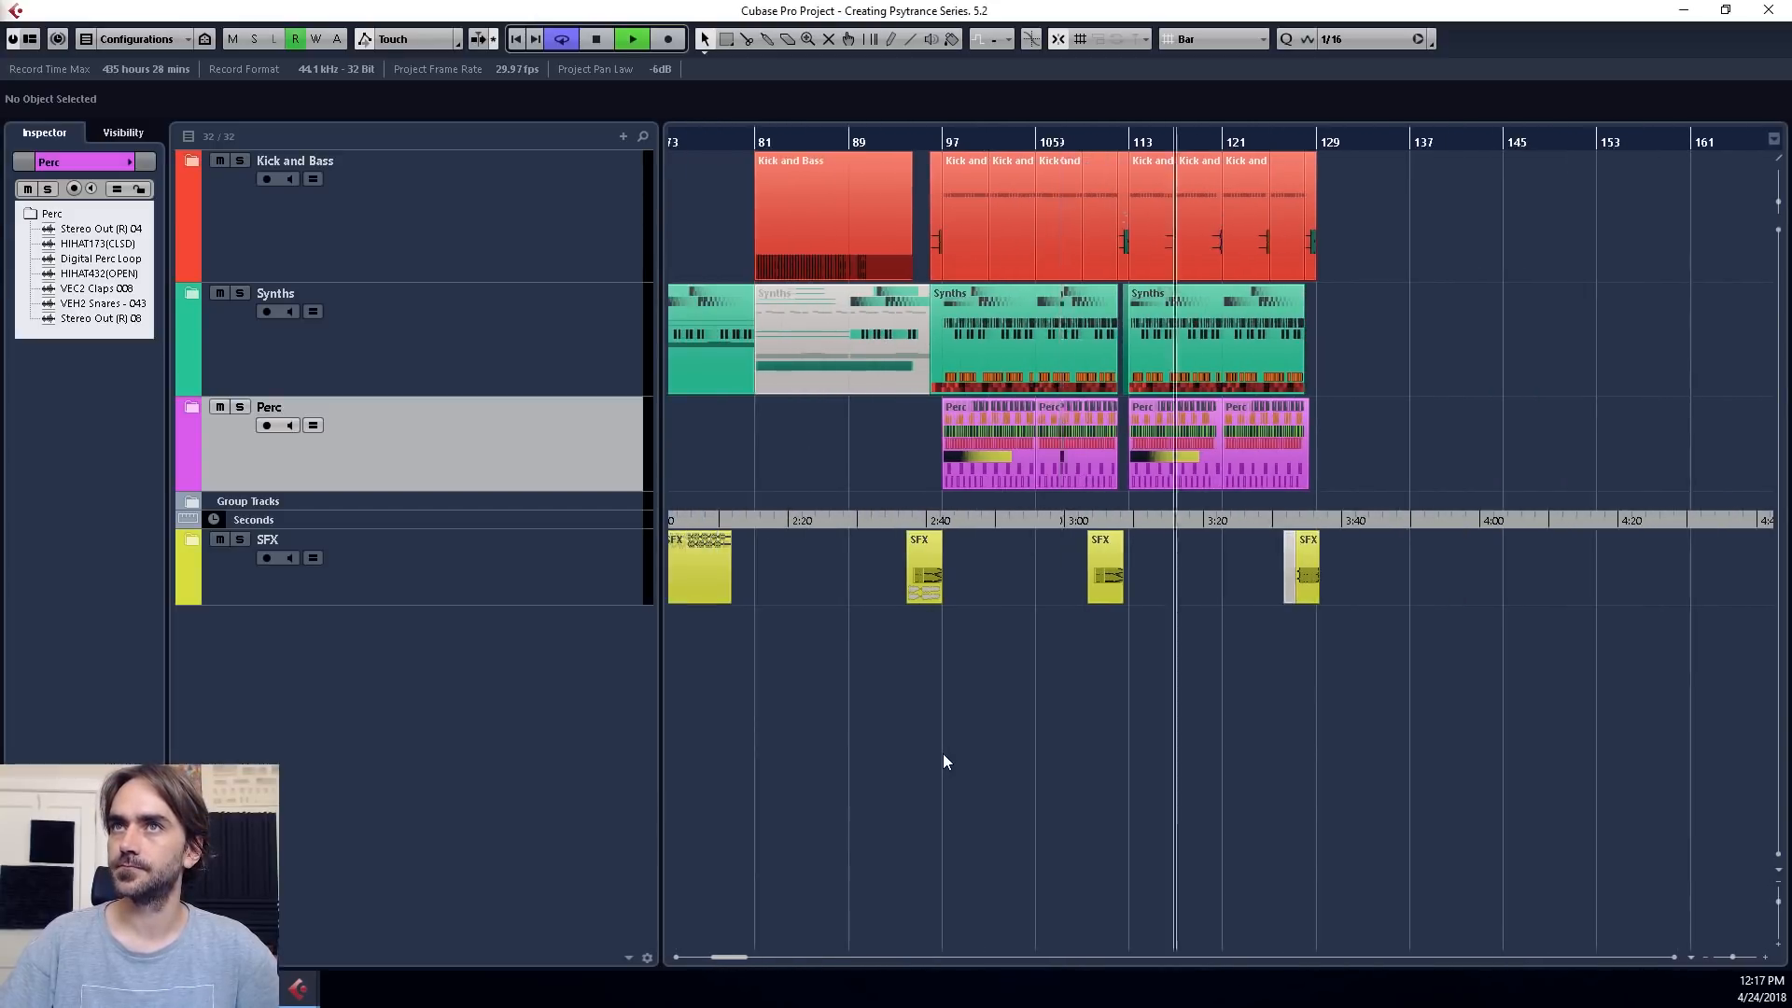
scroll(942, 753, "left", 4)
scroll(942, 753, "right", 4)
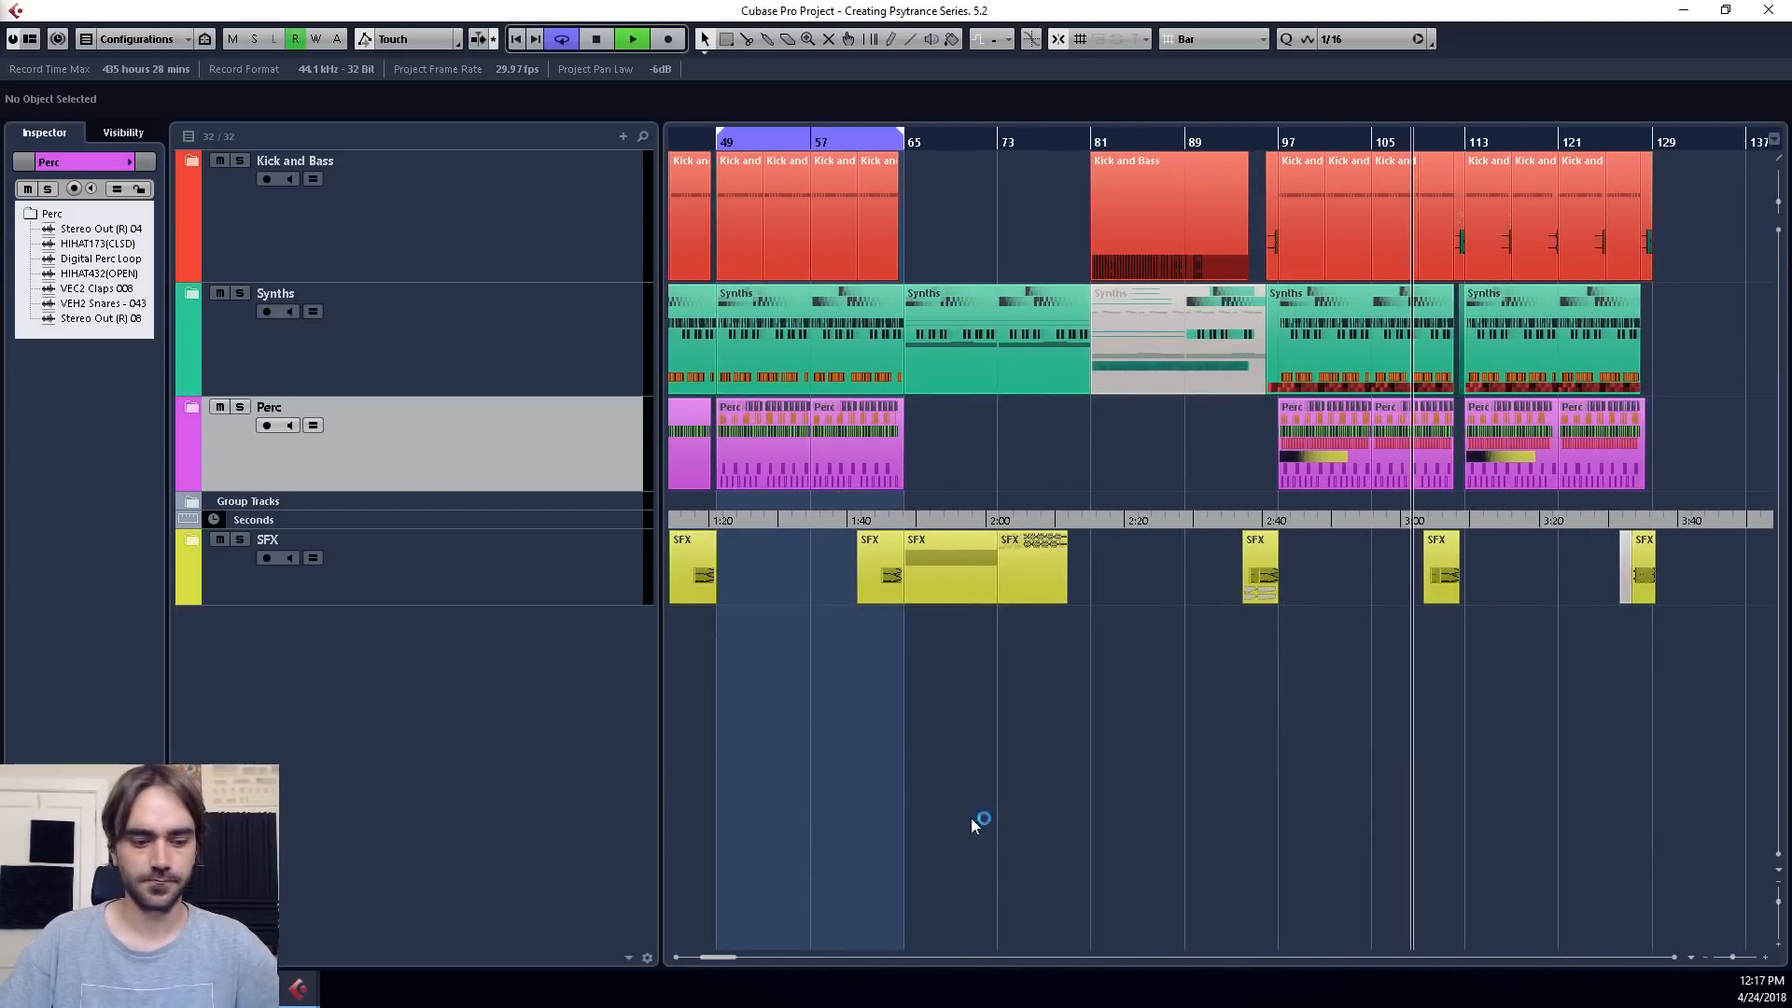